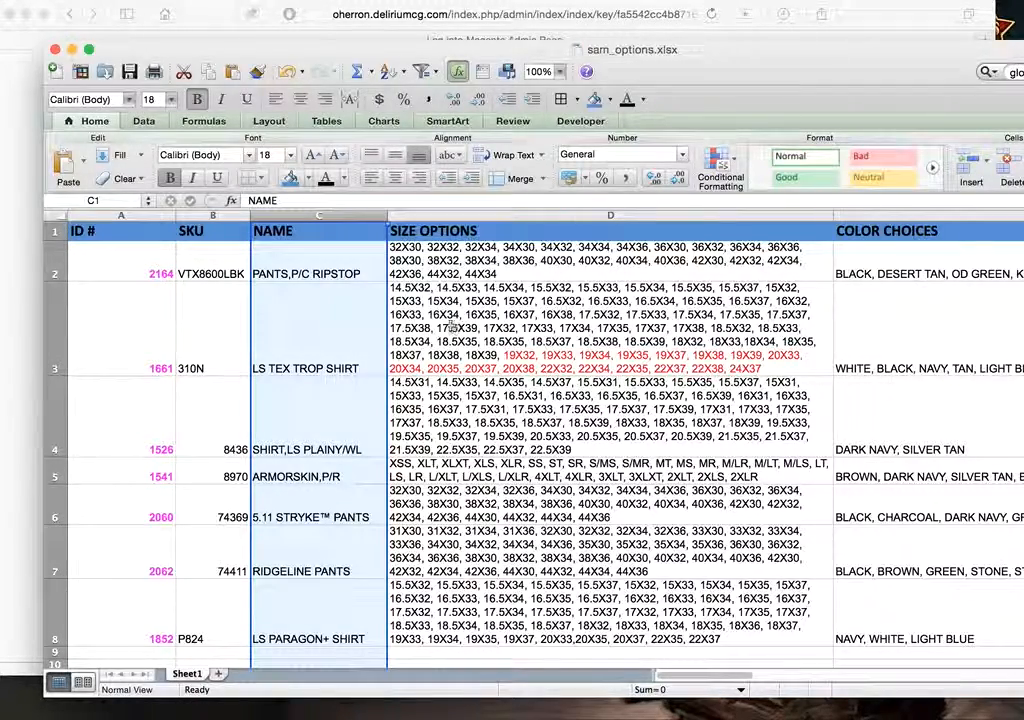
Step: Switch from the sam_options.xlsx spreadsheet to the browser and log in to the Magento admin panel with the saved user name and password
scroll(451, 325, "down", 3)
scroll(451, 325, "up", 3)
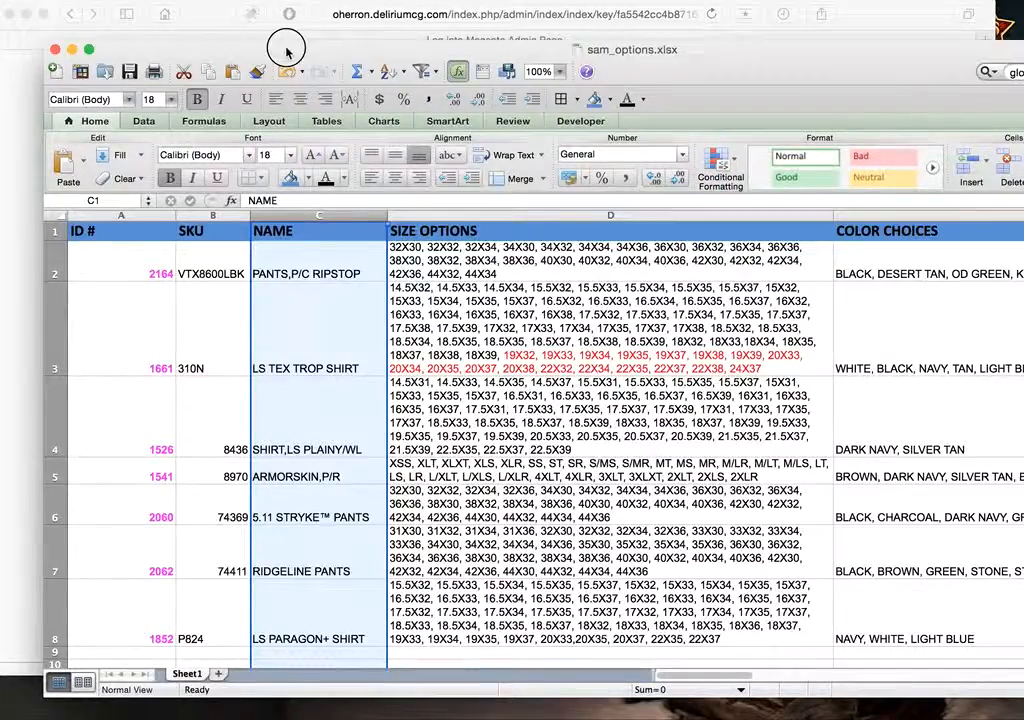
left_click_drag(287, 49, 438, 113)
left_click(418, 96)
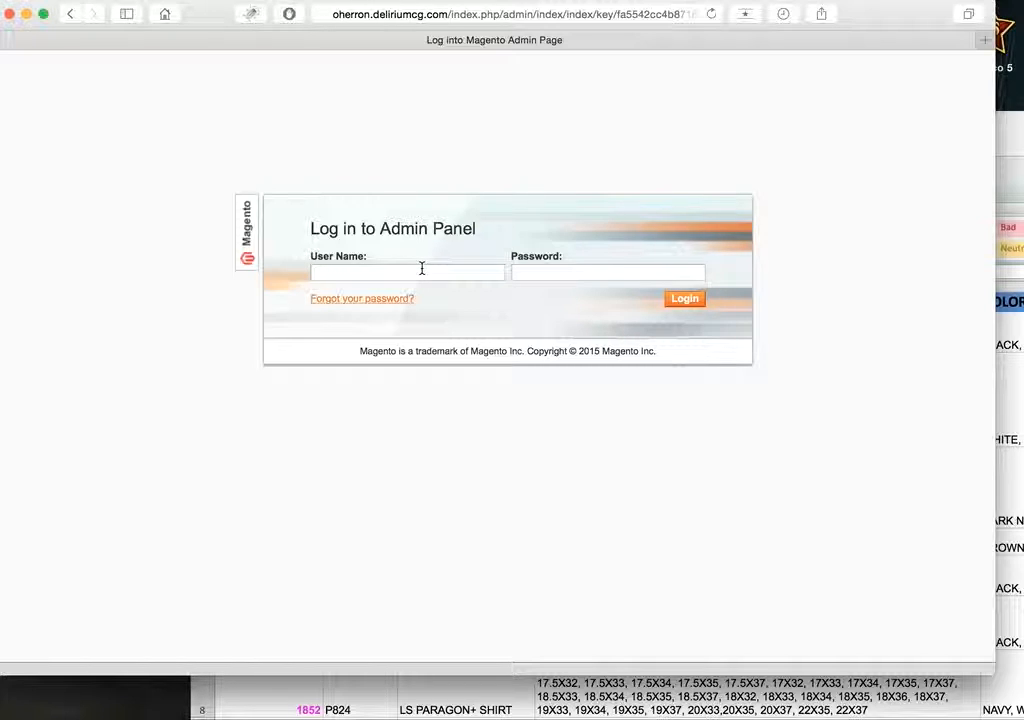
type("be")
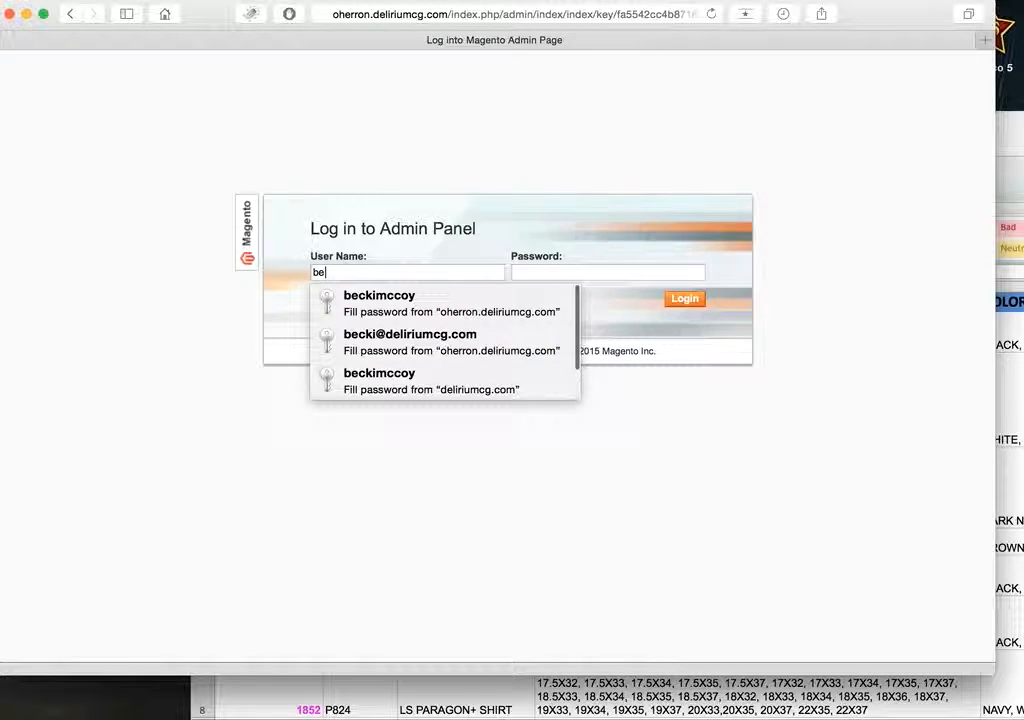
key("Down")
key("Return")
left_click(586, 279)
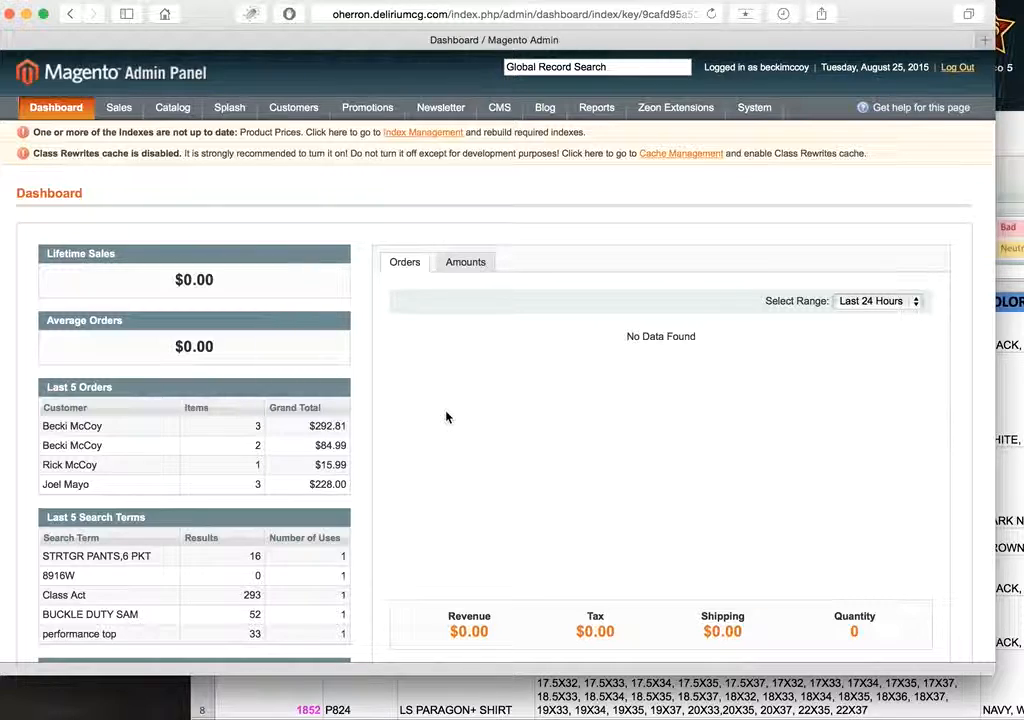
Step: Open the Manage Products list of the catalog and look over its records
scroll(447, 417, "down", 3)
scroll(446, 416, "up", 3)
mouse_move(170, 108)
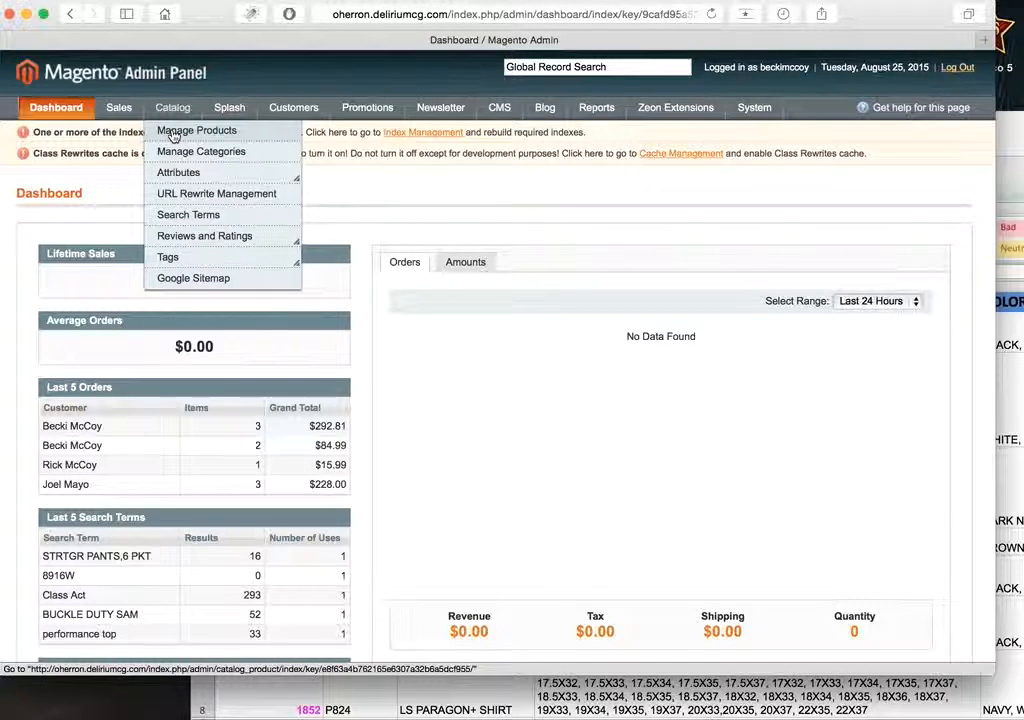
left_click(172, 133)
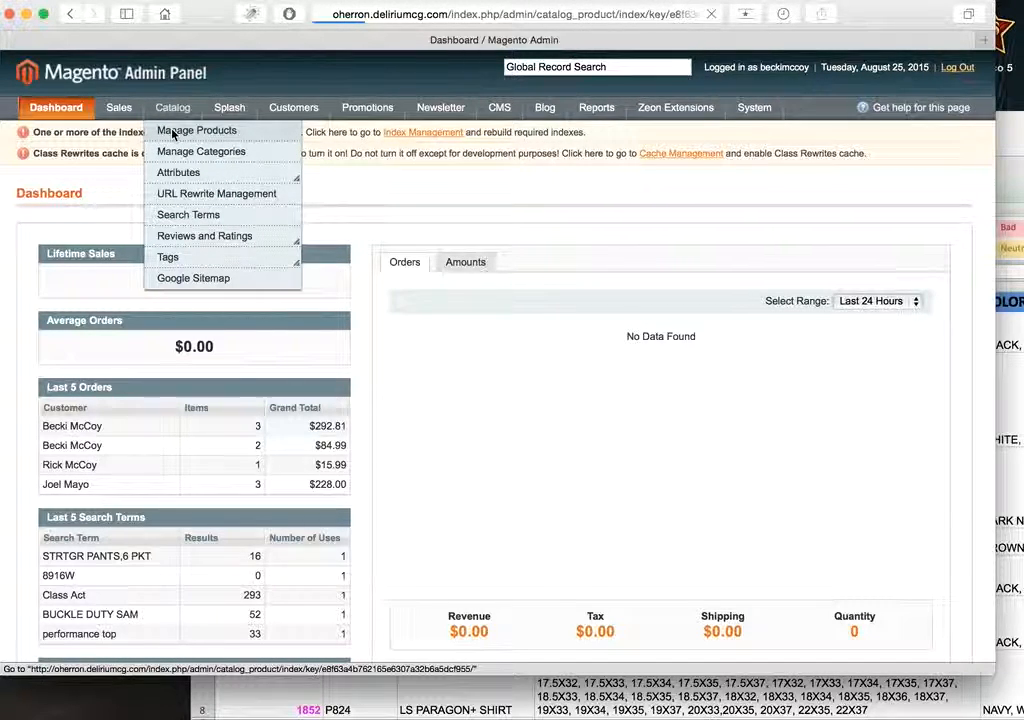
scroll(277, 443, "down", 5)
scroll(277, 443, "down", 5)
scroll(279, 438, "up", 10)
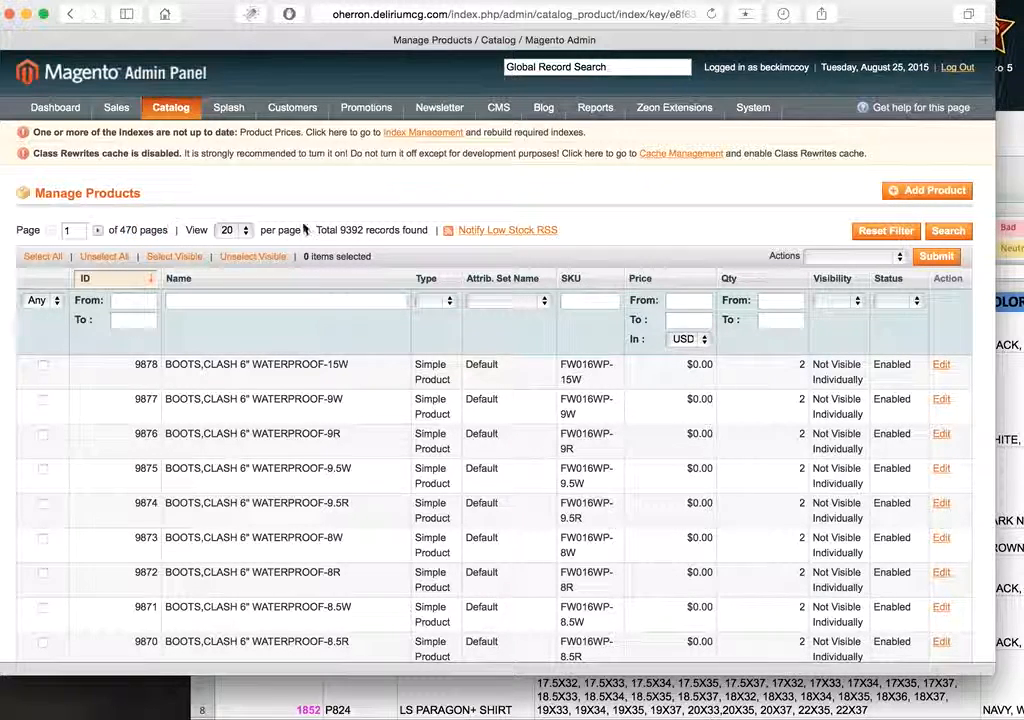
left_click_drag(341, 229, 363, 228)
left_click(360, 221)
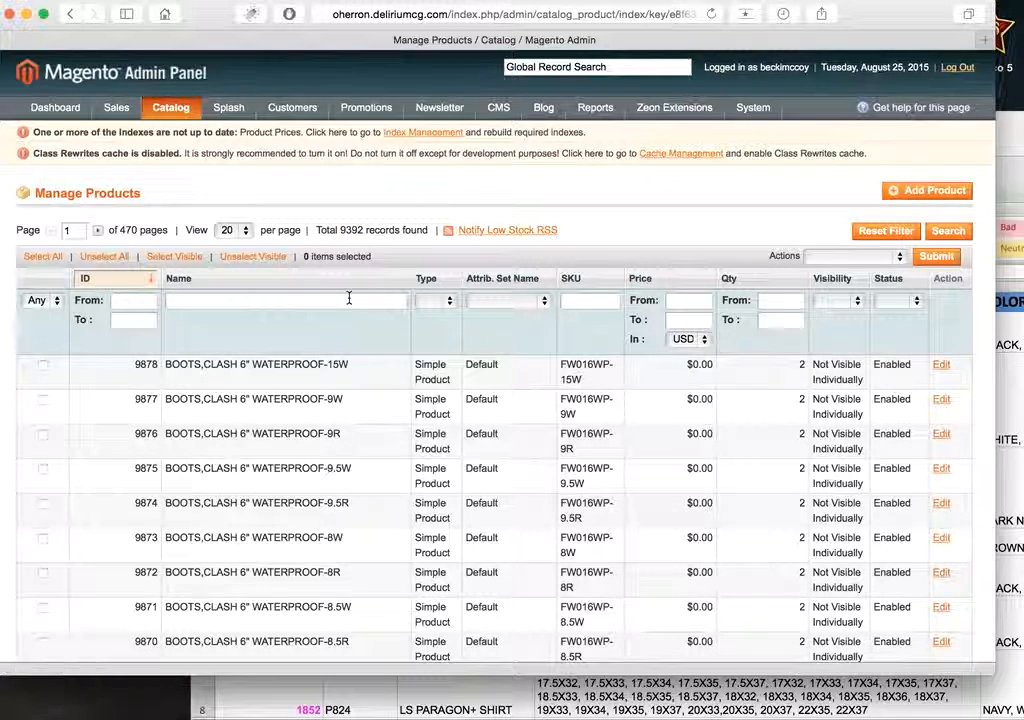
Step: Switch to the sam_options.xlsx workbook in Excel and copy the ID # of PANTS,P/C RIPSTOP
left_click_drag(1015, 128, 890, 96)
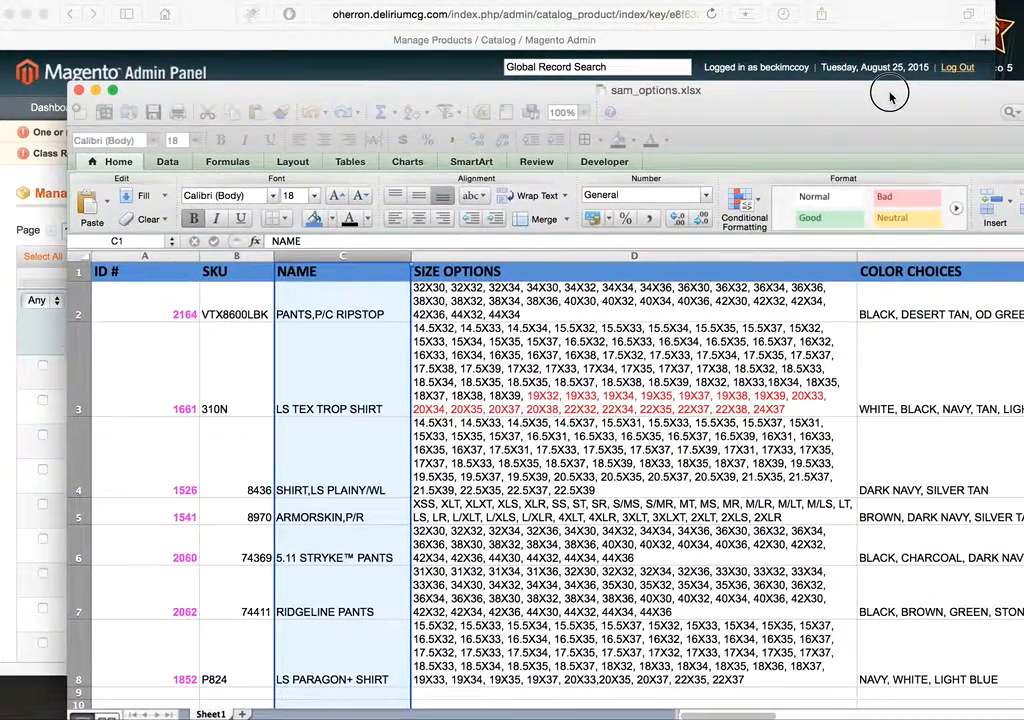
left_click(236, 305)
left_click(155, 313)
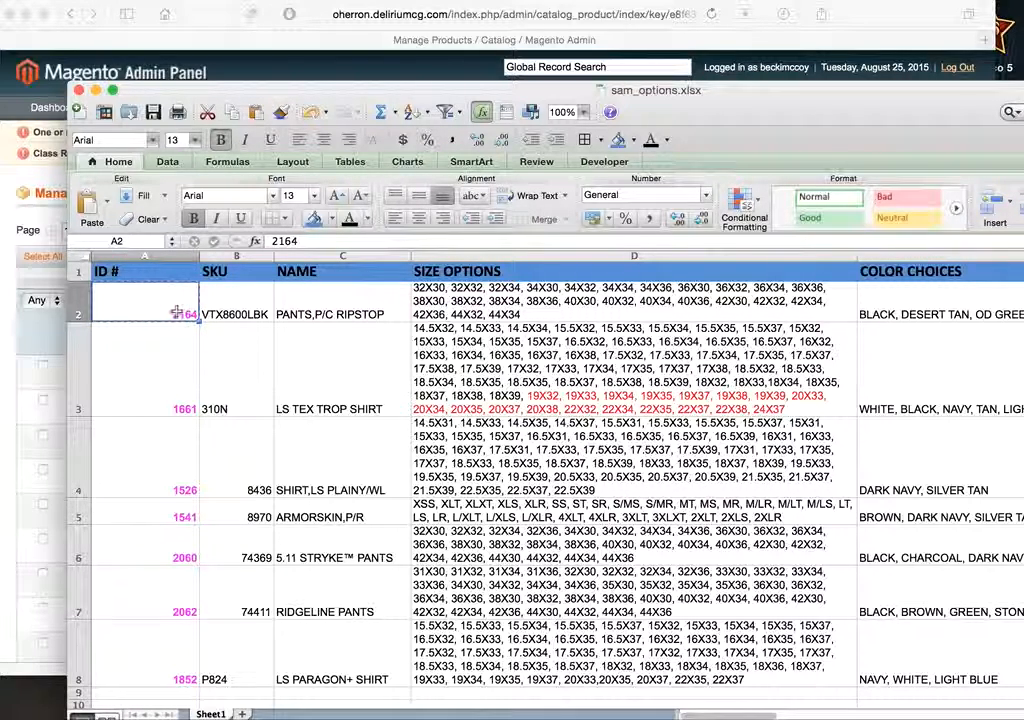
Step: Switch to the Magento product list in the browser and filter it by ID from 2164 to 2164
left_click(37, 345)
left_click(144, 300)
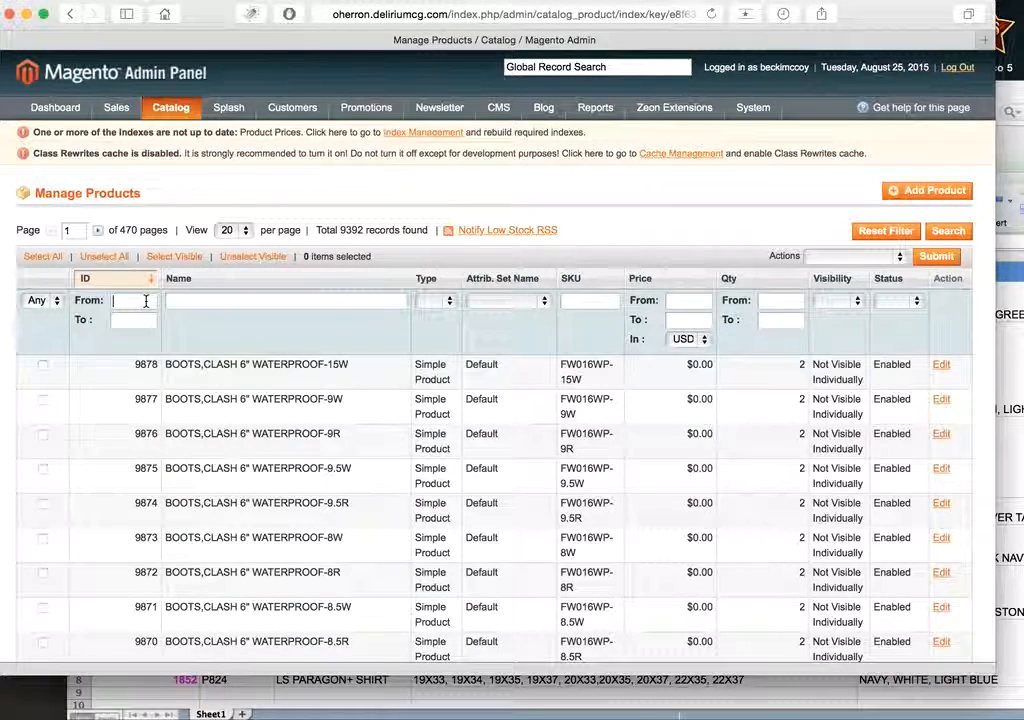
type("2164")
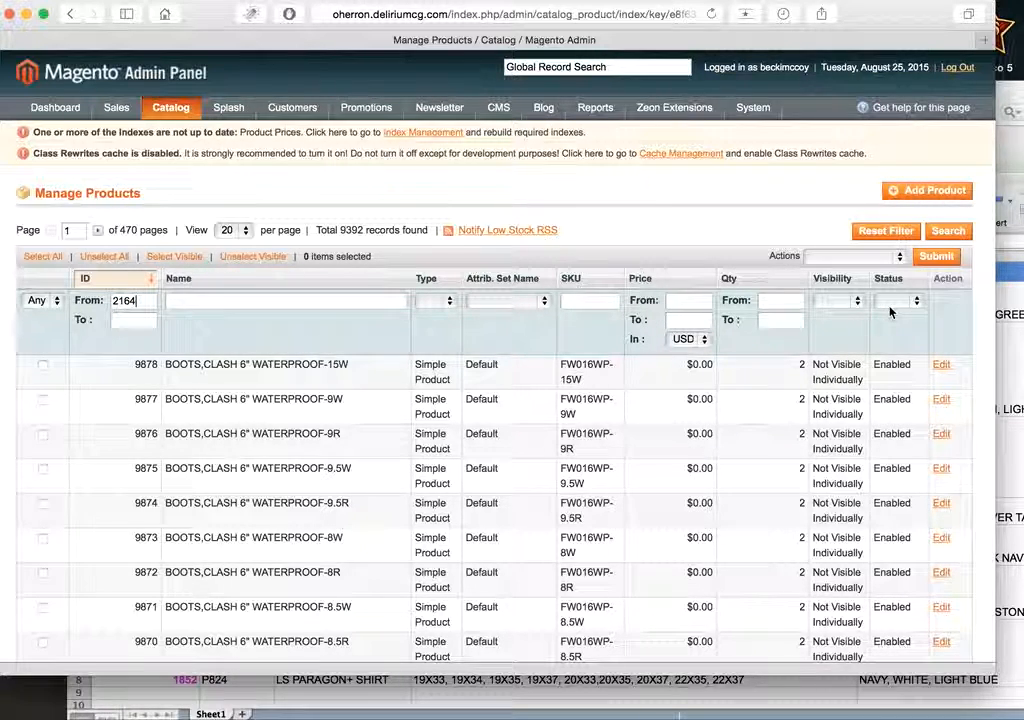
left_click(944, 232)
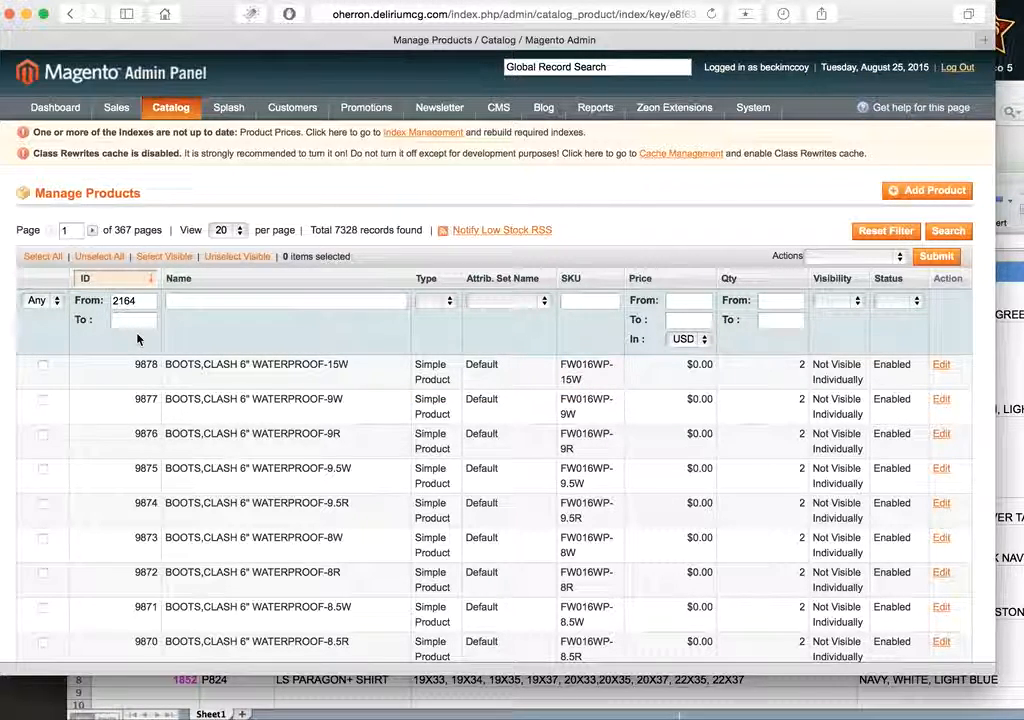
left_click(142, 321)
left_click(948, 231)
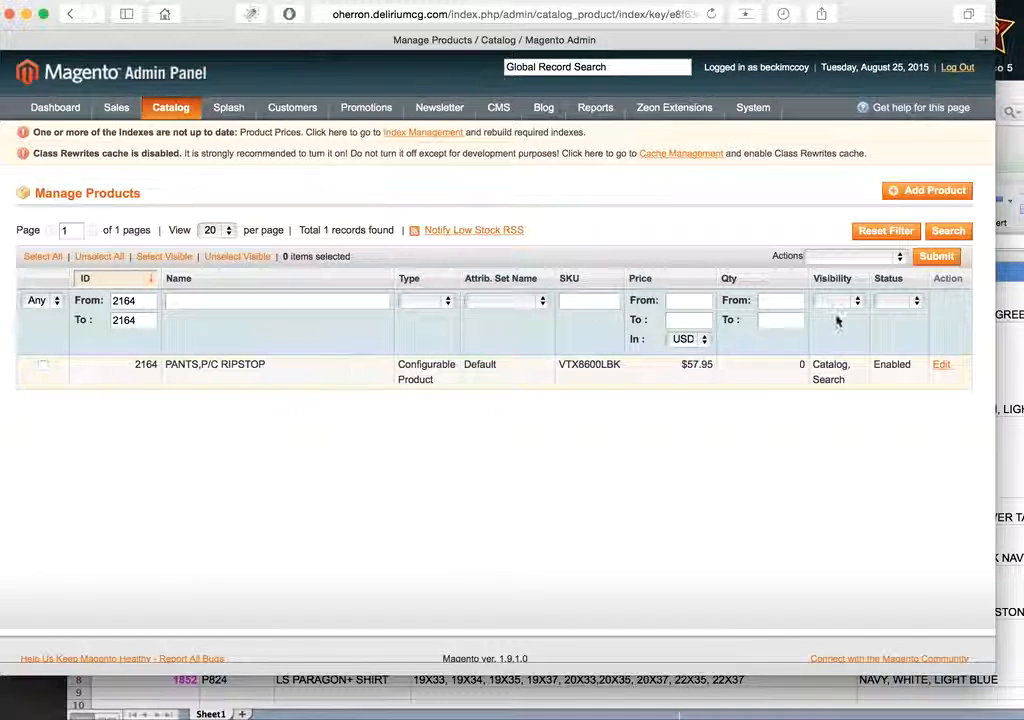
Step: Open the product PANTS,P/C RIPSTOP for editing and go to its associated products
left_click(1015, 86)
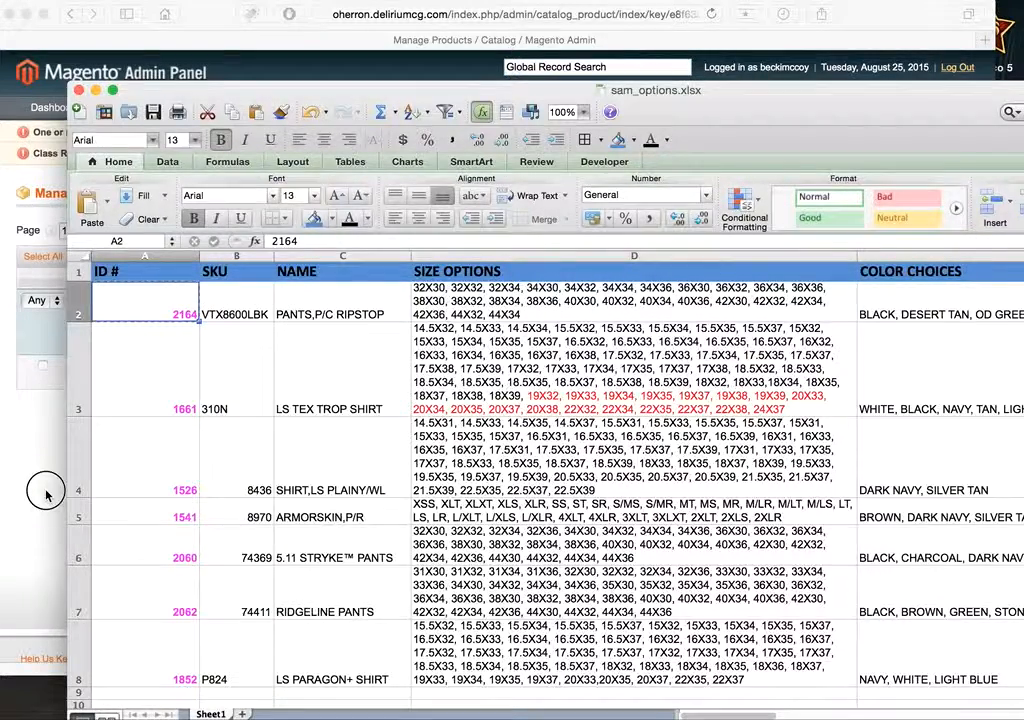
left_click(43, 549)
left_click(237, 384)
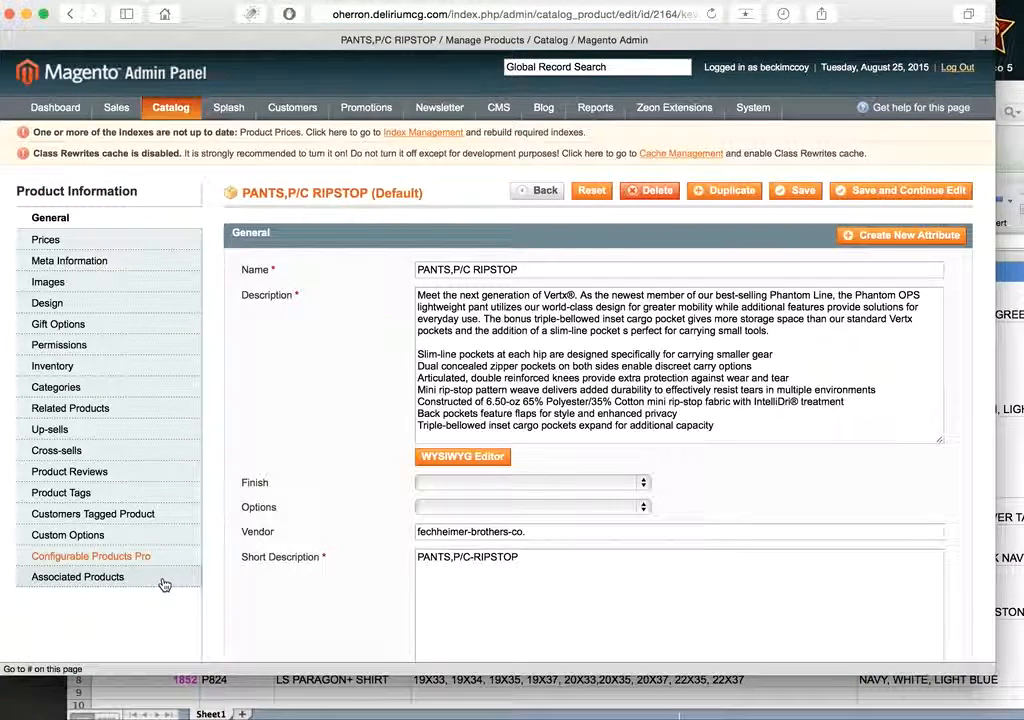
scroll(164, 585, "down", 2)
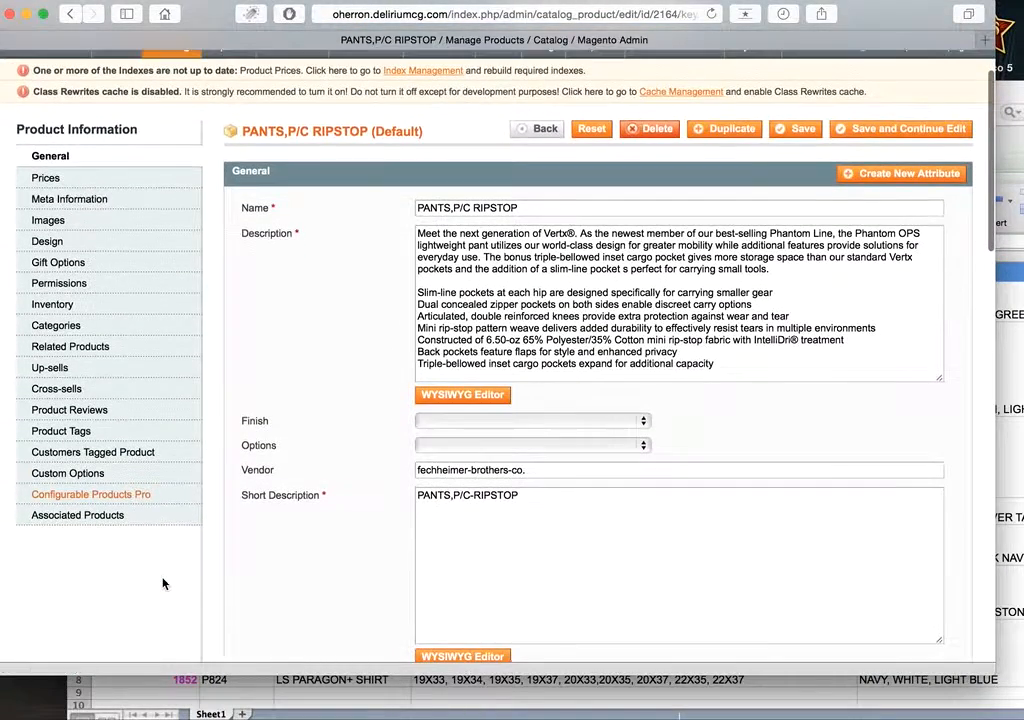
left_click(150, 524)
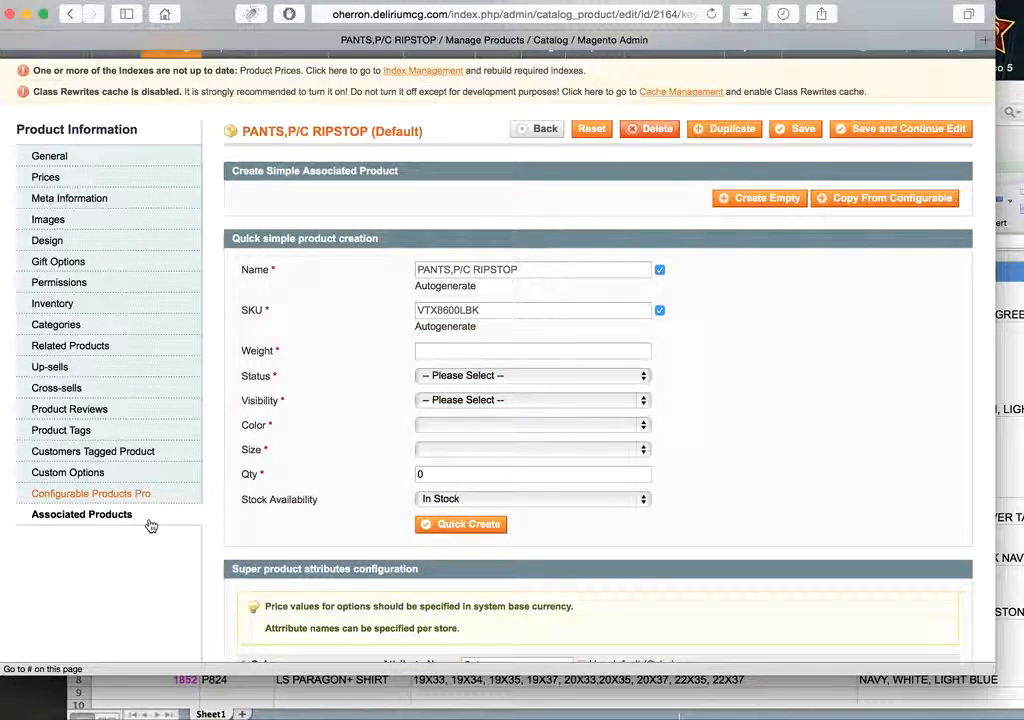
Step: In the quick simple product creation form, set the weight to 0 and the status to Enabled
scroll(352, 362, "down", 8)
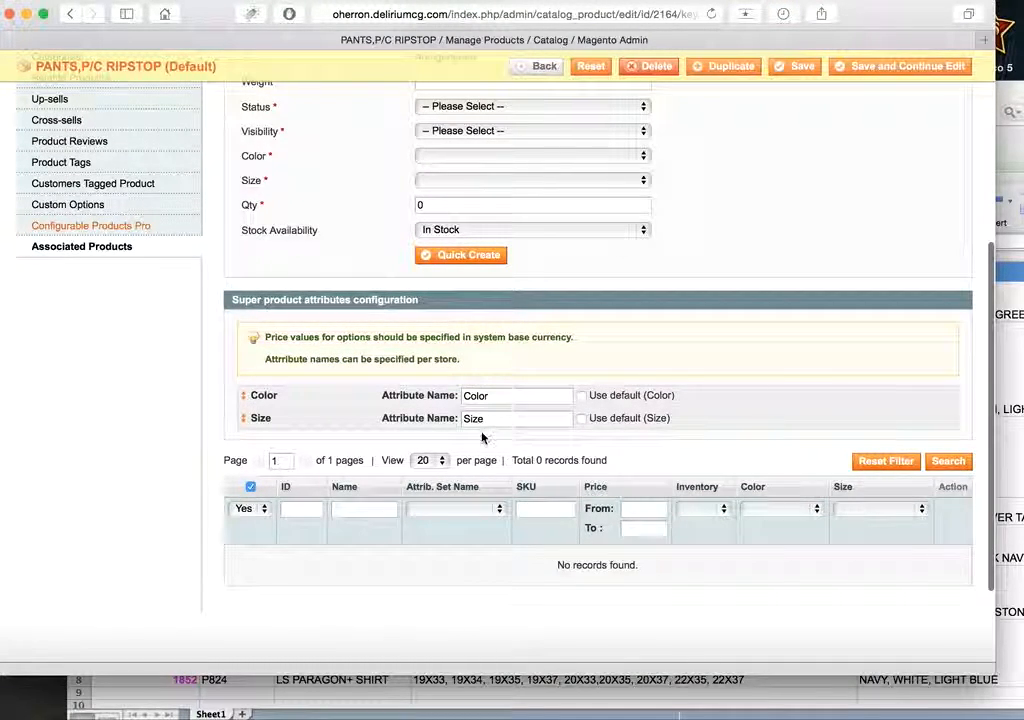
scroll(479, 418, "up", 6)
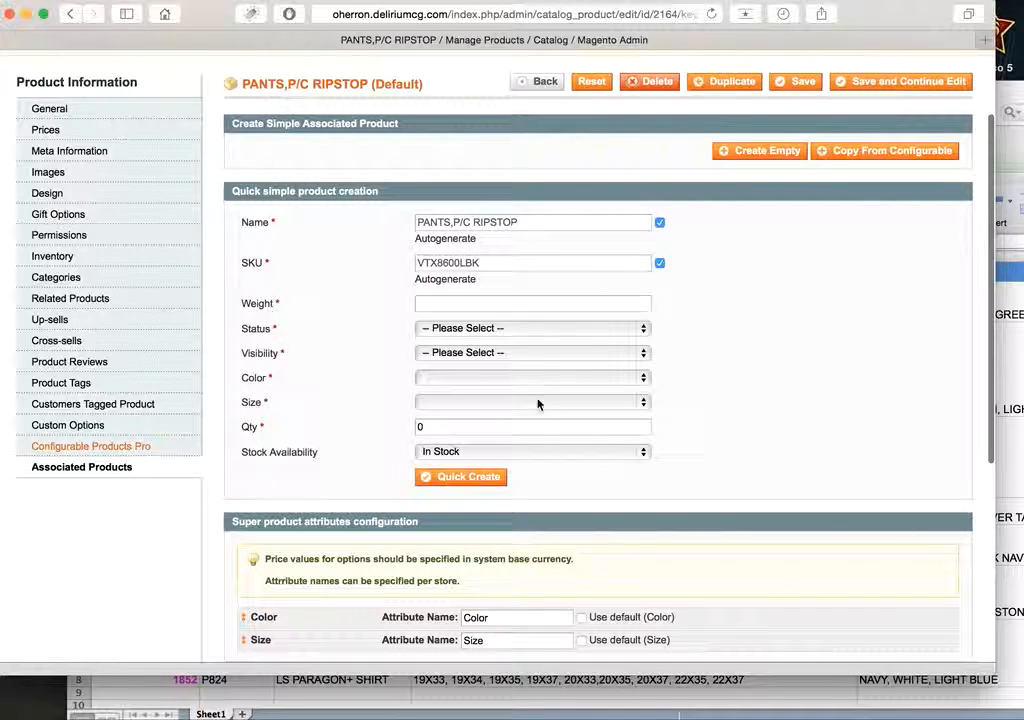
scroll(400, 263, "up", 2)
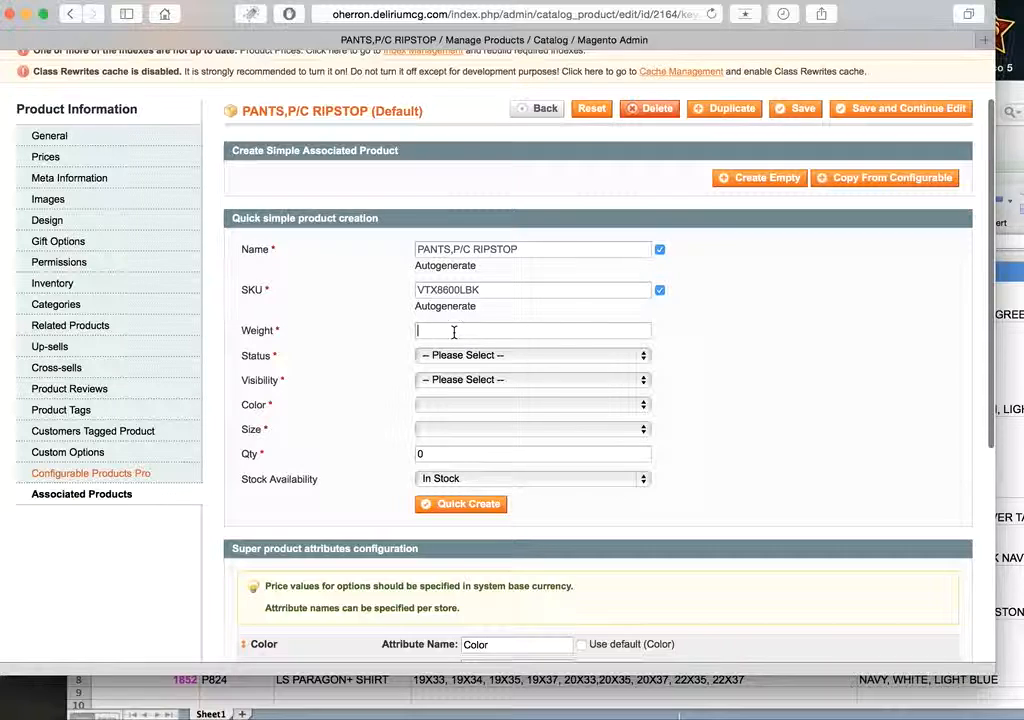
type("0")
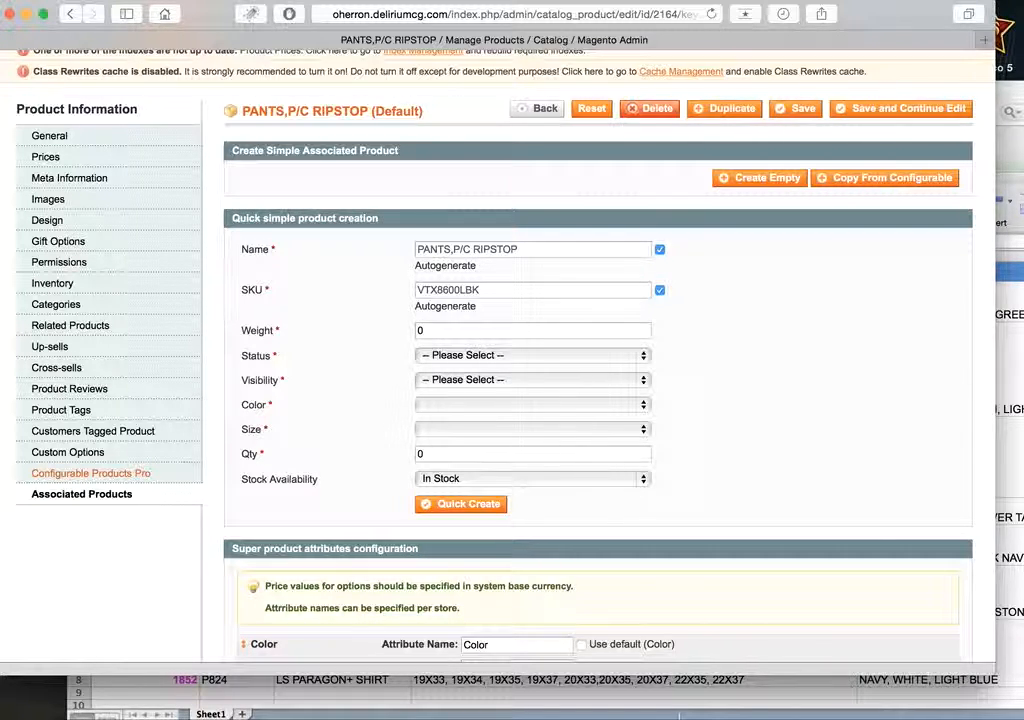
left_click(455, 358)
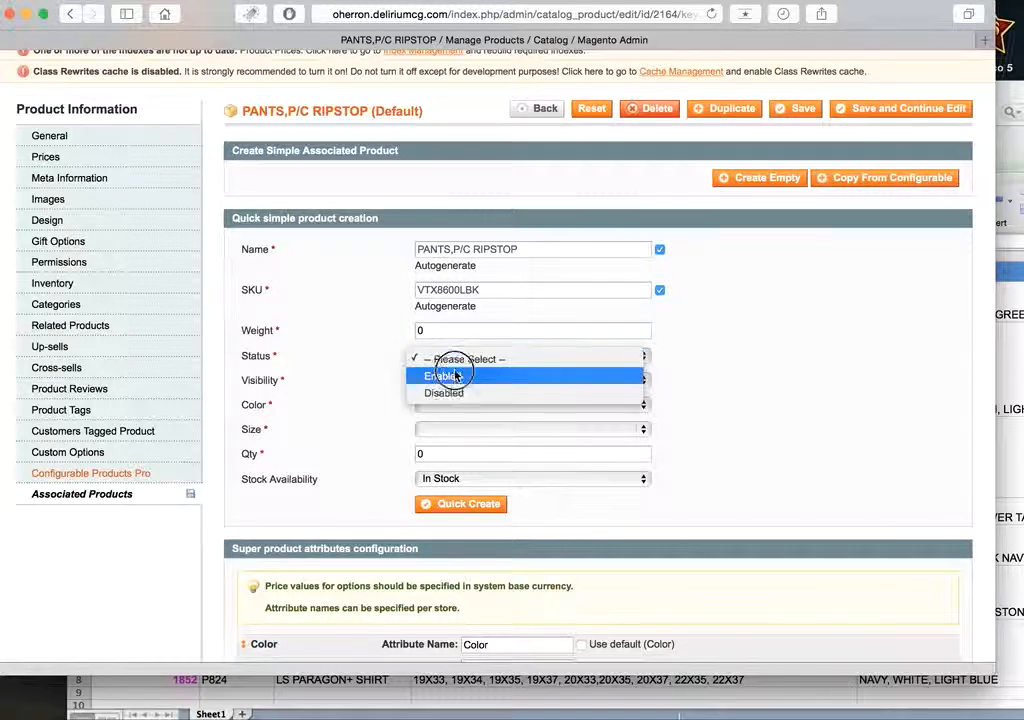
left_click(456, 377)
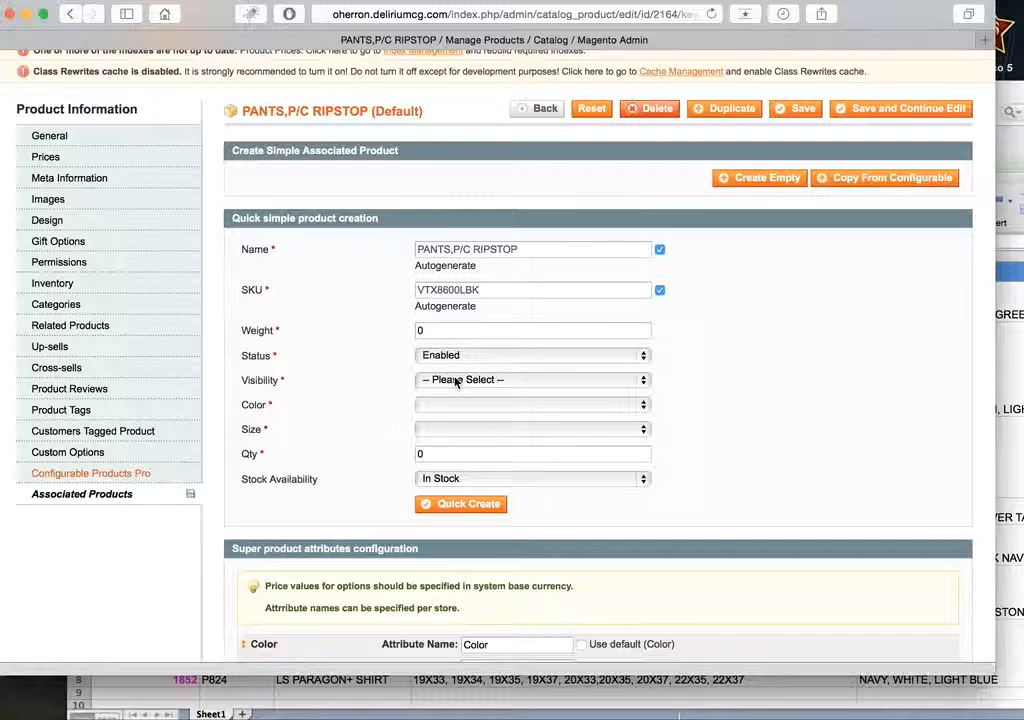
Step: Set the new simple product's visibility to Not Visible Individually and its quantity to 2
left_click(455, 381)
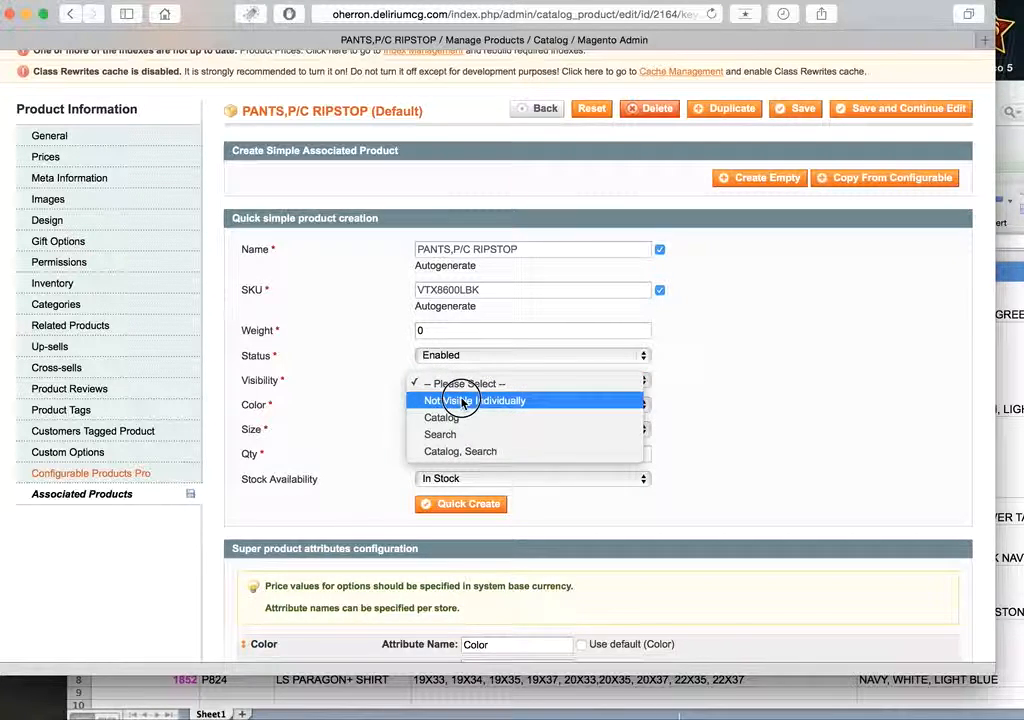
left_click(527, 402)
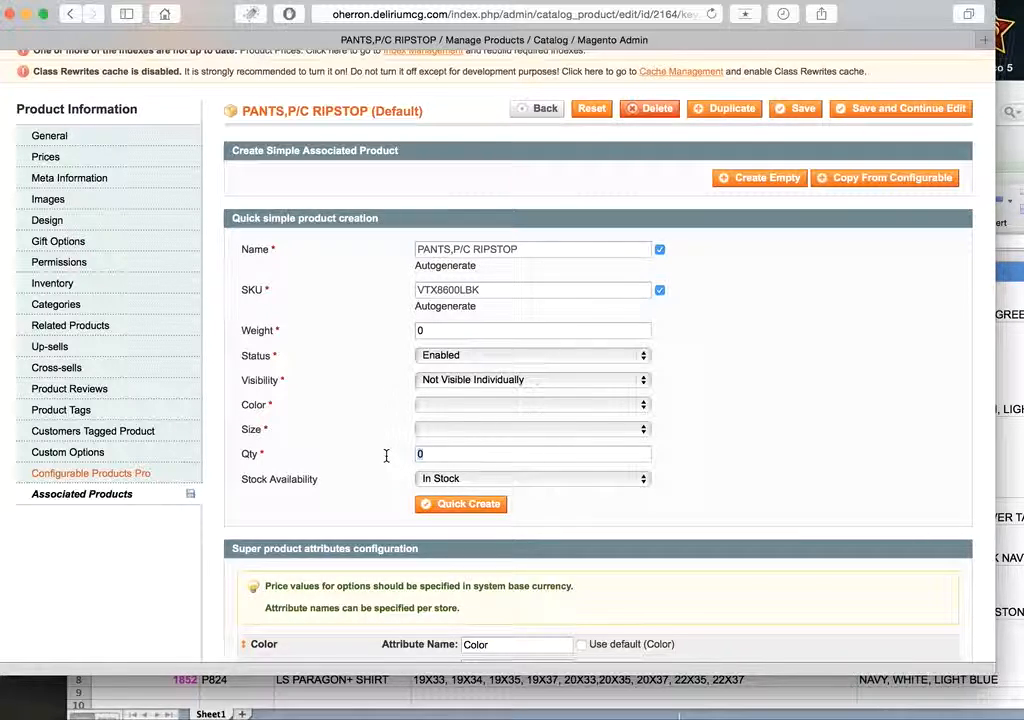
type("2")
left_click(727, 446)
Step: Switch to sam_options.xlsx in Excel and enlarge the formula bar to show all size options of PANTS,P/C RIPSTOP
left_click(1012, 92)
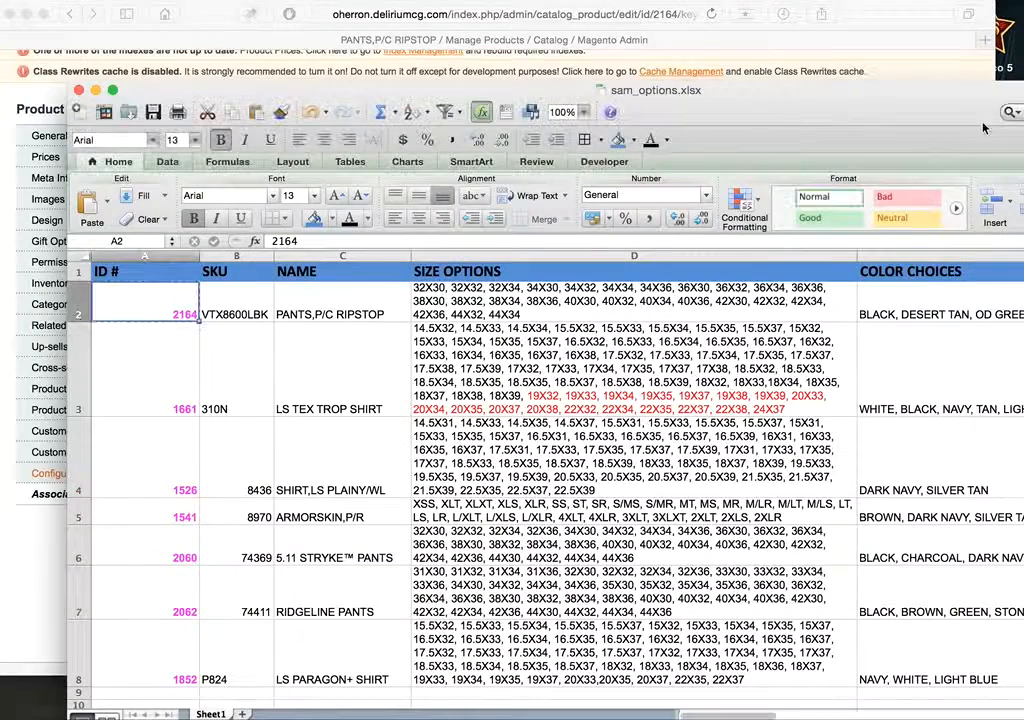
left_click(457, 303)
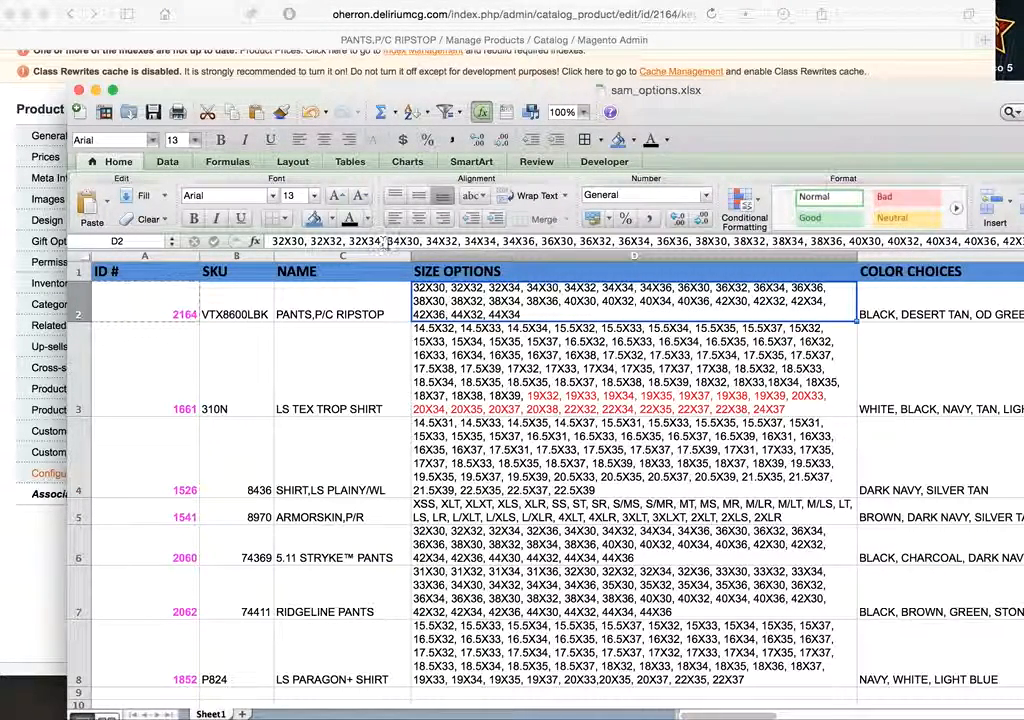
left_click_drag(383, 250, 519, 292)
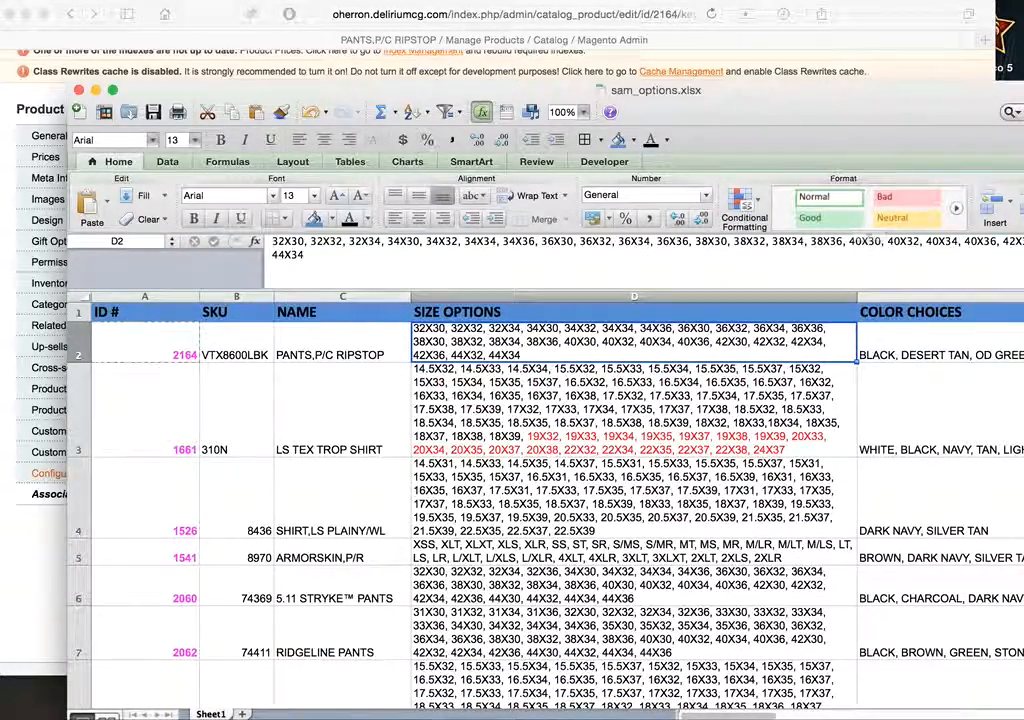
left_click_drag(500, 90, 432, 90)
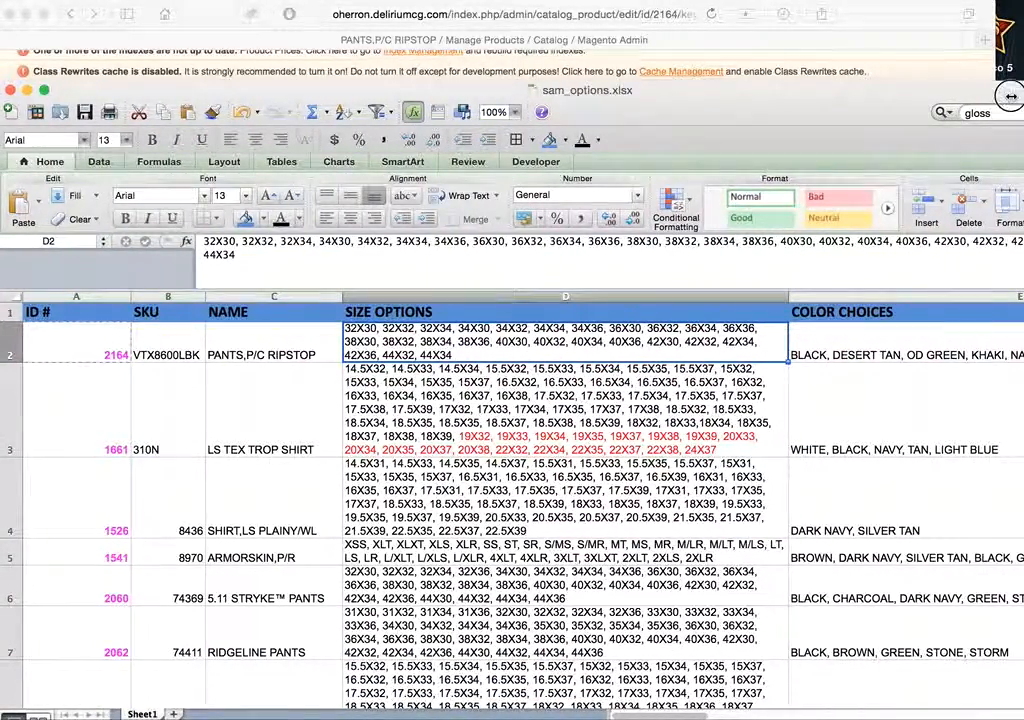
left_click_drag(1010, 96, 992, 96)
left_click_drag(762, 104, 897, 102)
Step: Select cell D2 again and check the first size option of PANTS,P/C RIPSTOP in the formula bar
left_click(301, 348)
left_click(496, 339)
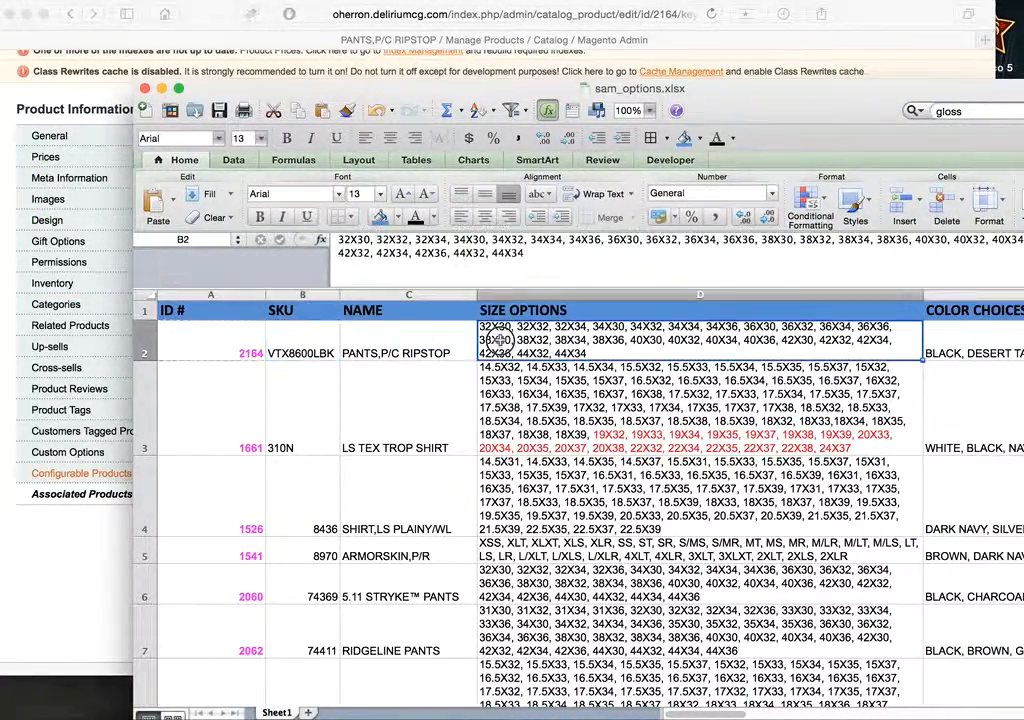
left_click_drag(369, 241, 335, 243)
left_click(357, 242)
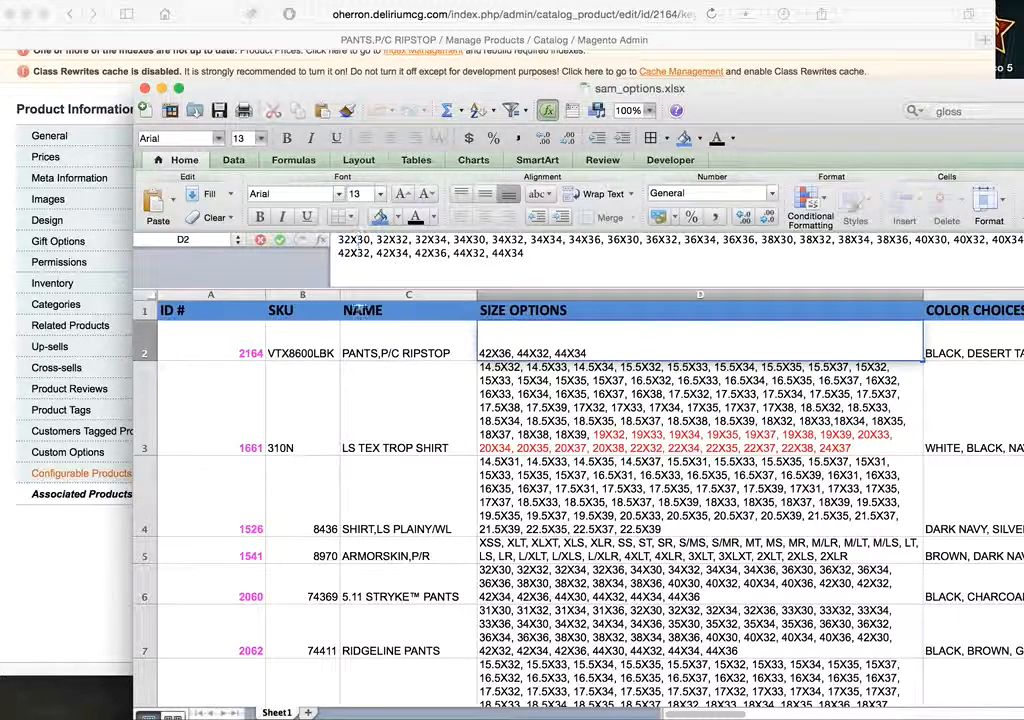
Step: Switch back to Magento and set the new simple product's size to 32X30
left_click(79, 551)
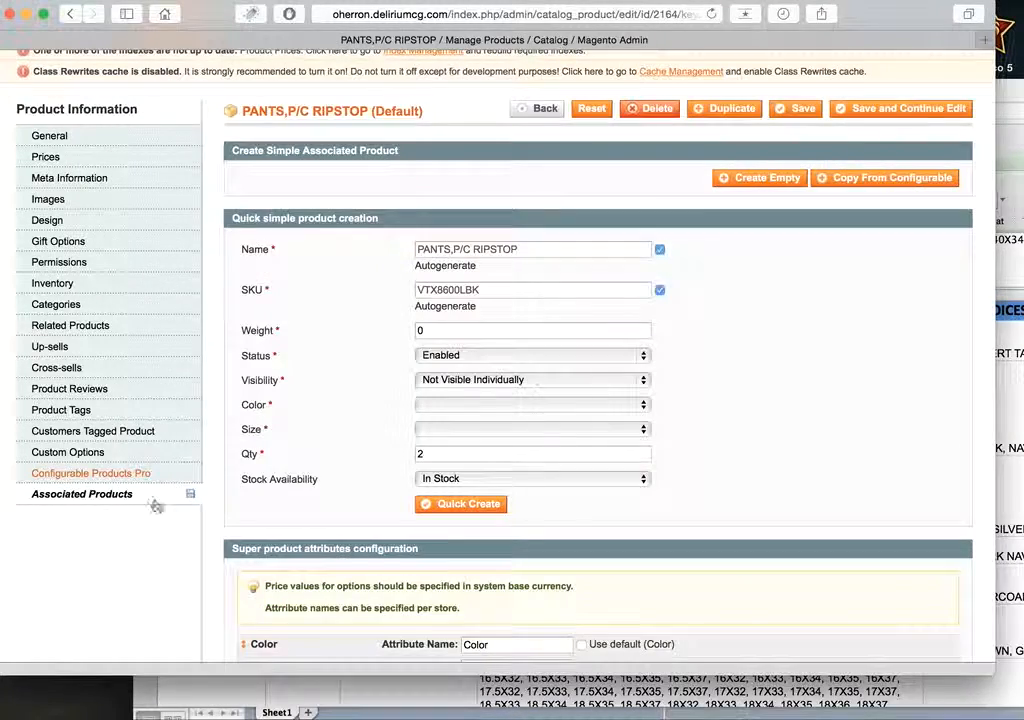
left_click(425, 428)
scroll(526, 600, "down", 5)
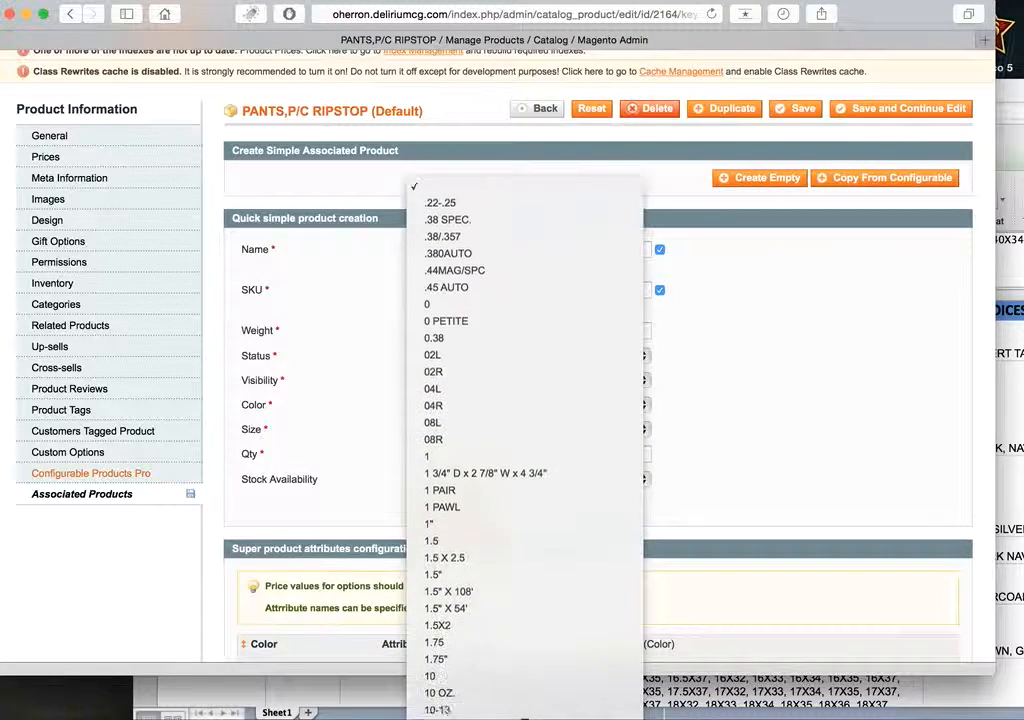
scroll(487, 708, "down", 3)
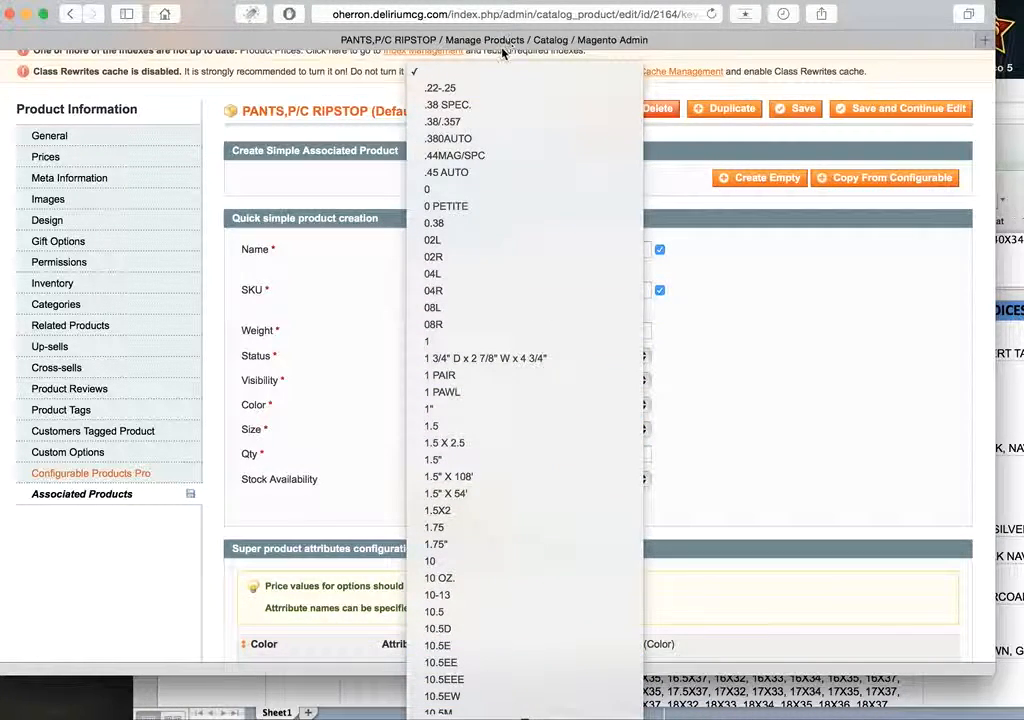
left_click(487, 73)
left_click(473, 431)
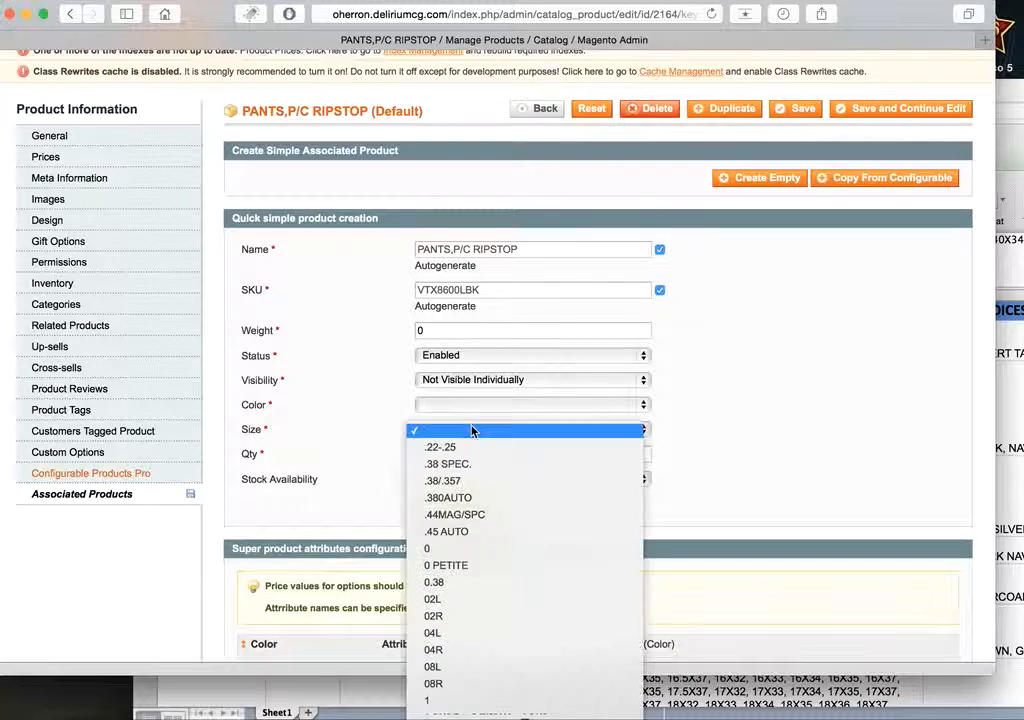
type("32x30")
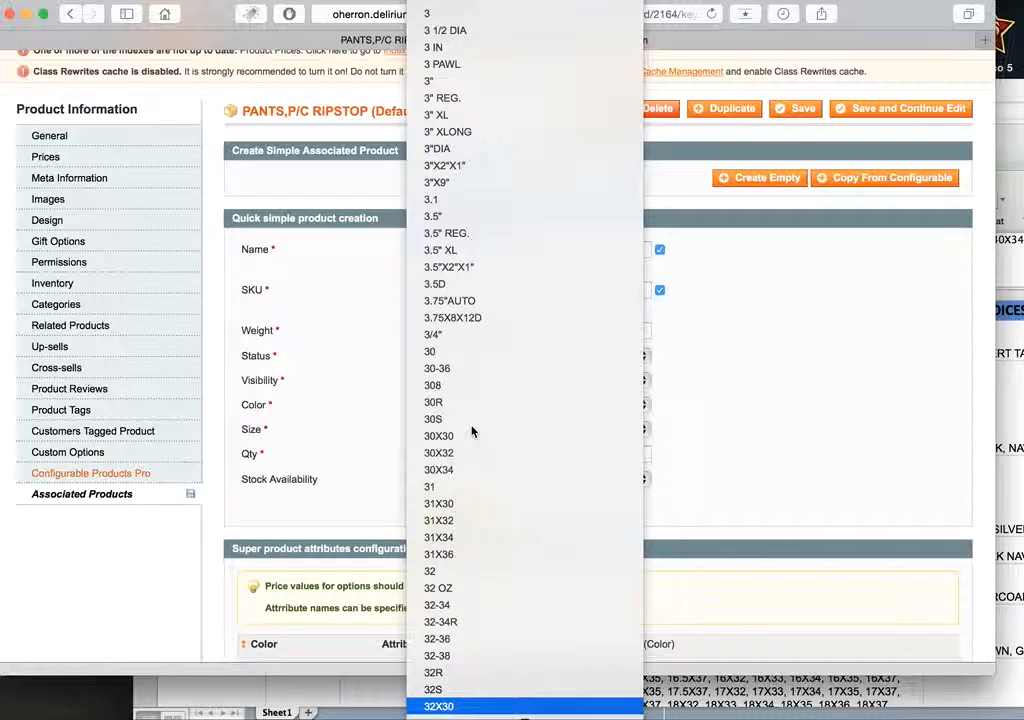
scroll(472, 433, "down", 5)
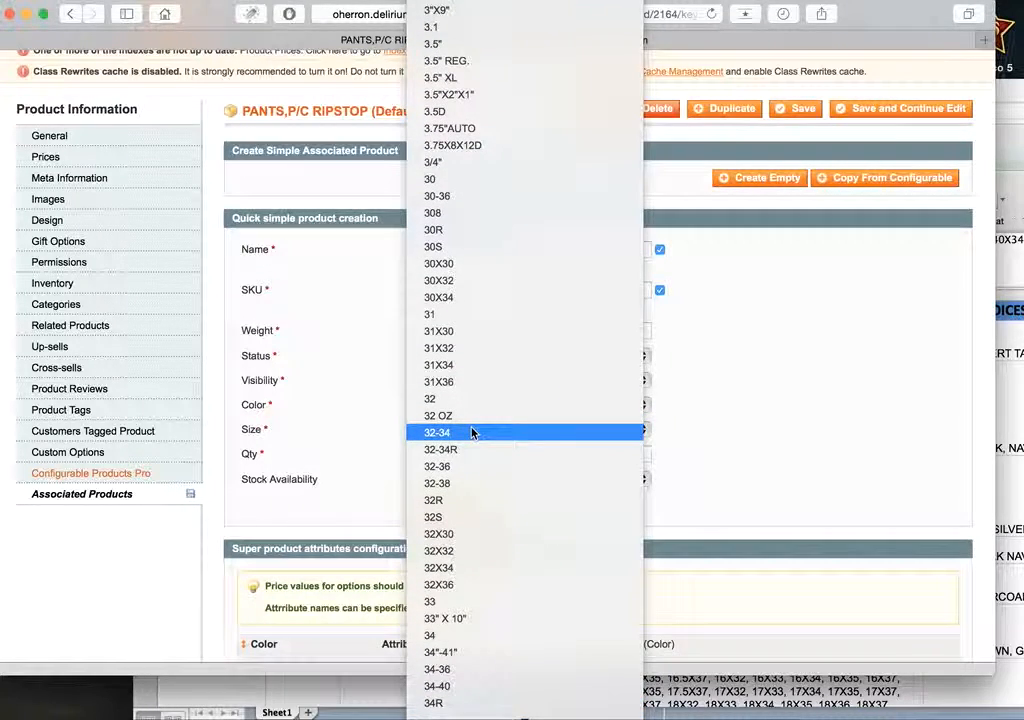
left_click(463, 470)
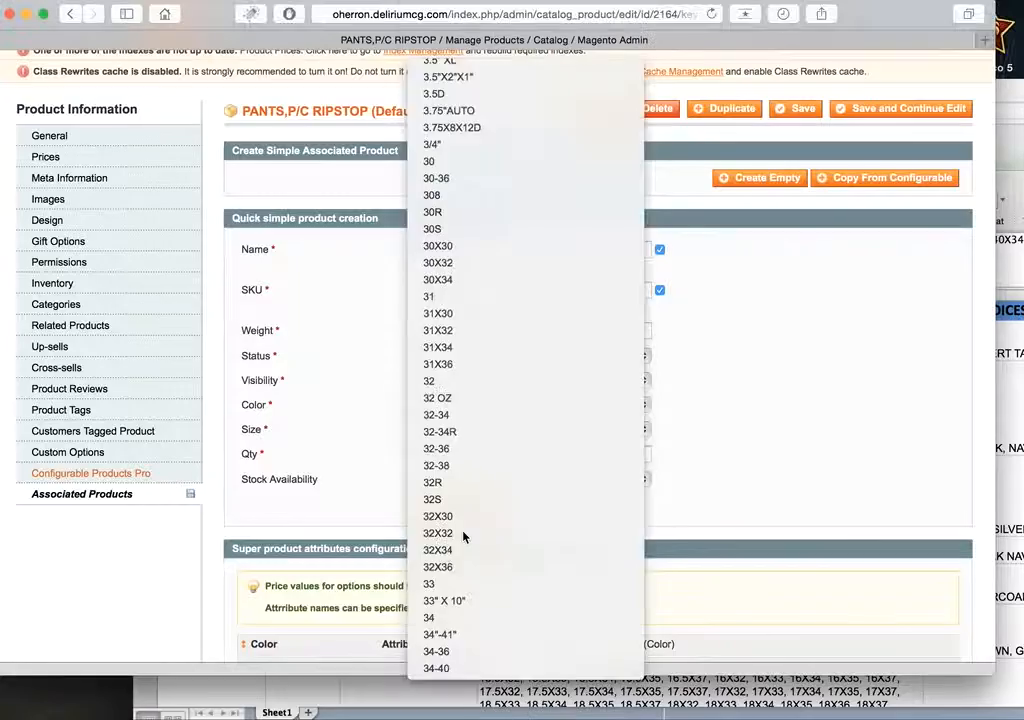
Step: Check the color choices of PANTS,P/C RIPSTOP in cell E2 of sam_options.xlsx in Excel and return to Magento
left_click(1009, 378)
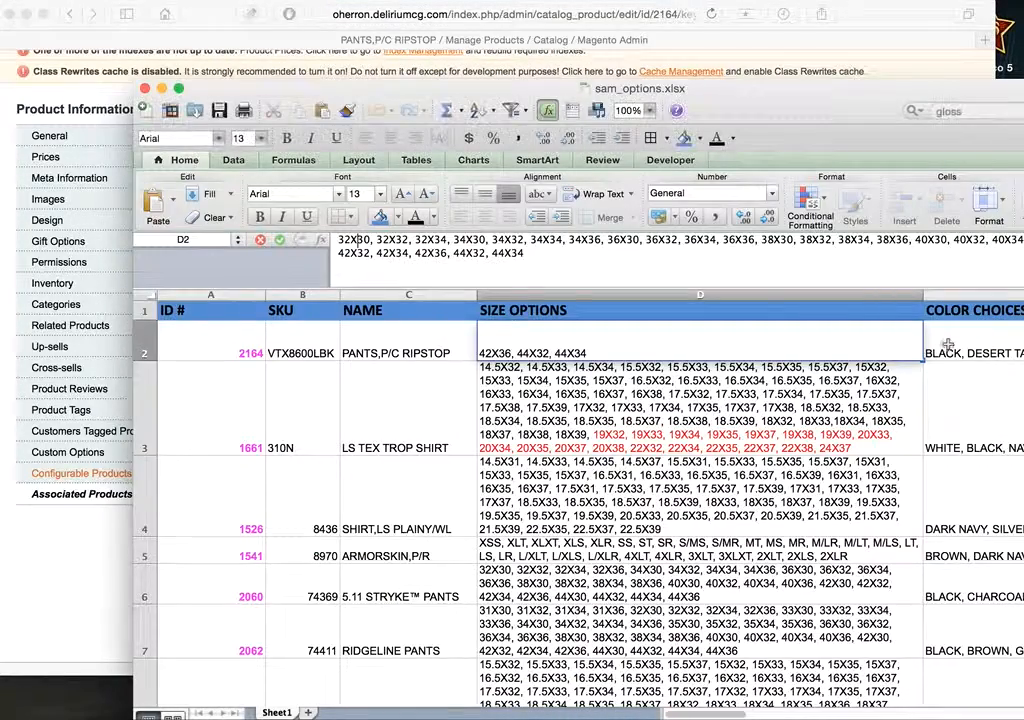
left_click(948, 348)
left_click(70, 626)
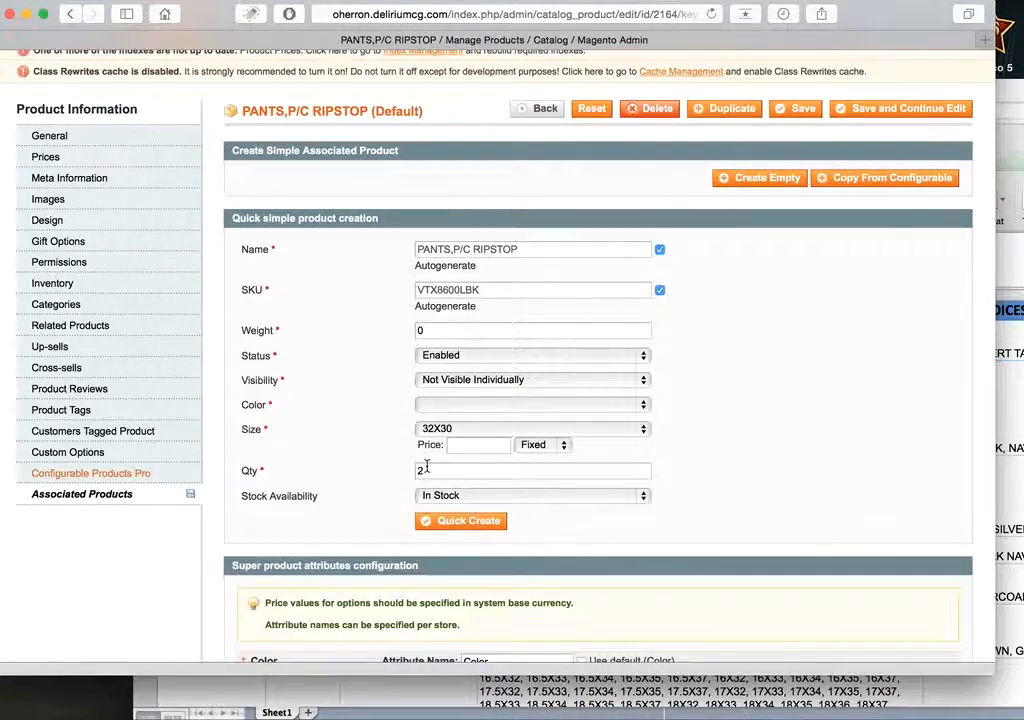
Step: Set the new simple product's color to BLACK and quick-create it as an associated product
left_click(446, 405)
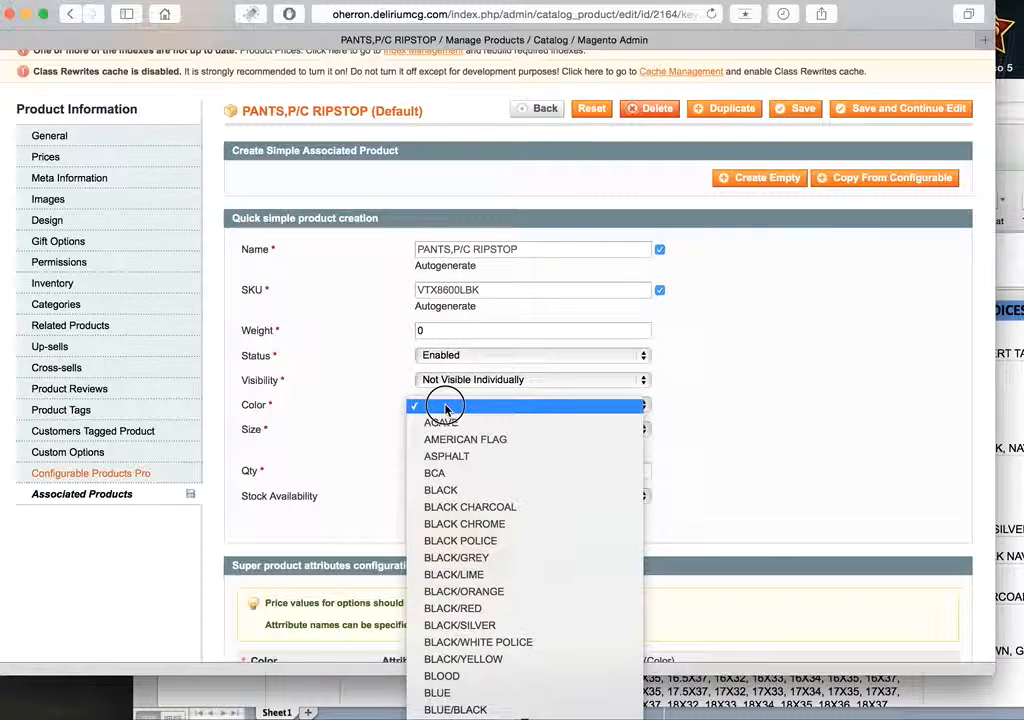
left_click(450, 493)
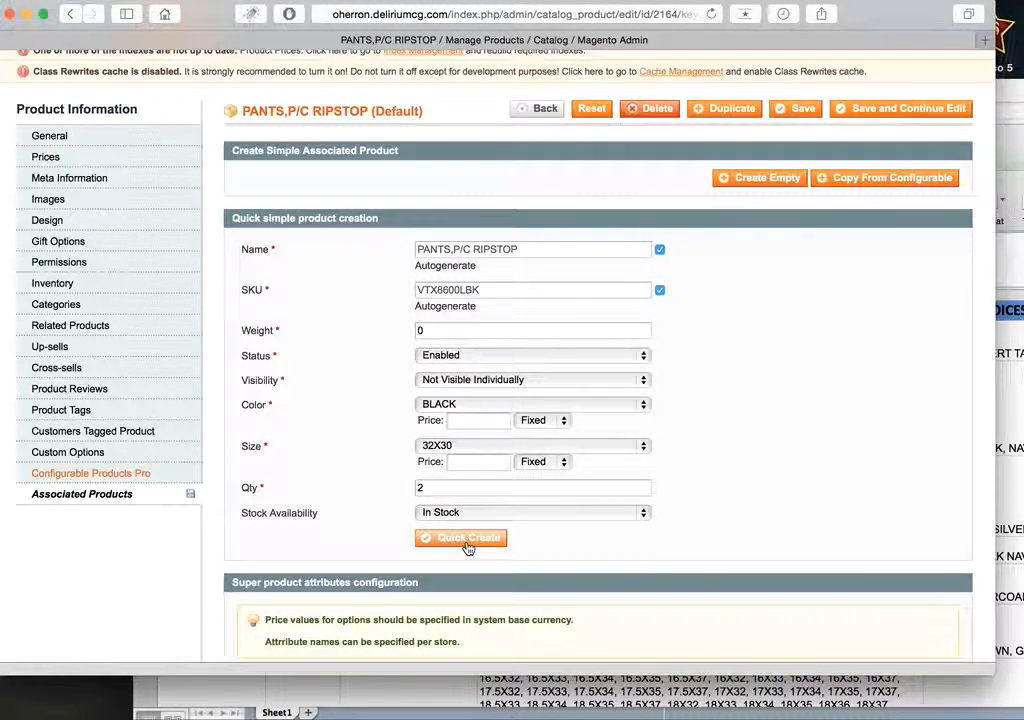
left_click(467, 540)
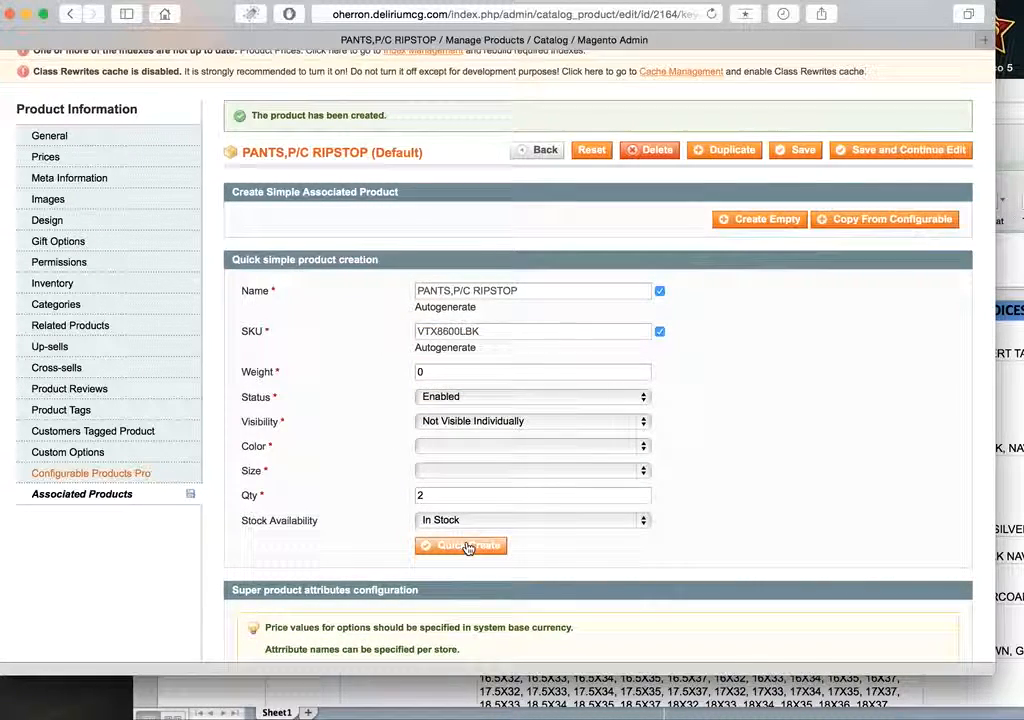
scroll(442, 549, "down", 10)
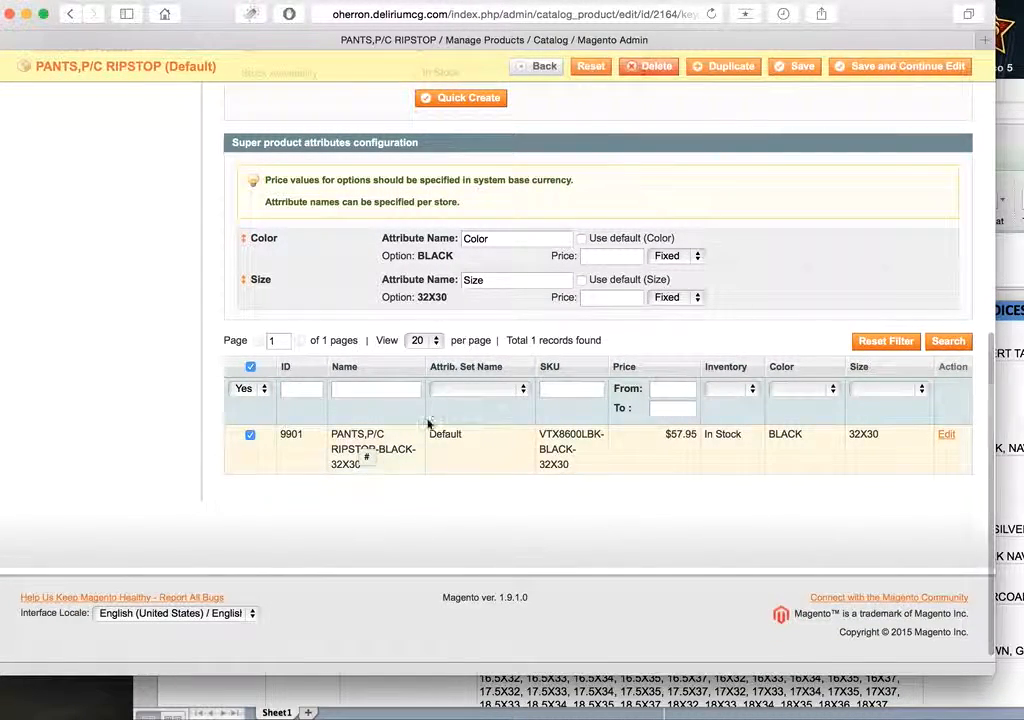
Step: Set the size of the second simple product to 32X30 in the quick creation form
scroll(505, 322, "up", 6)
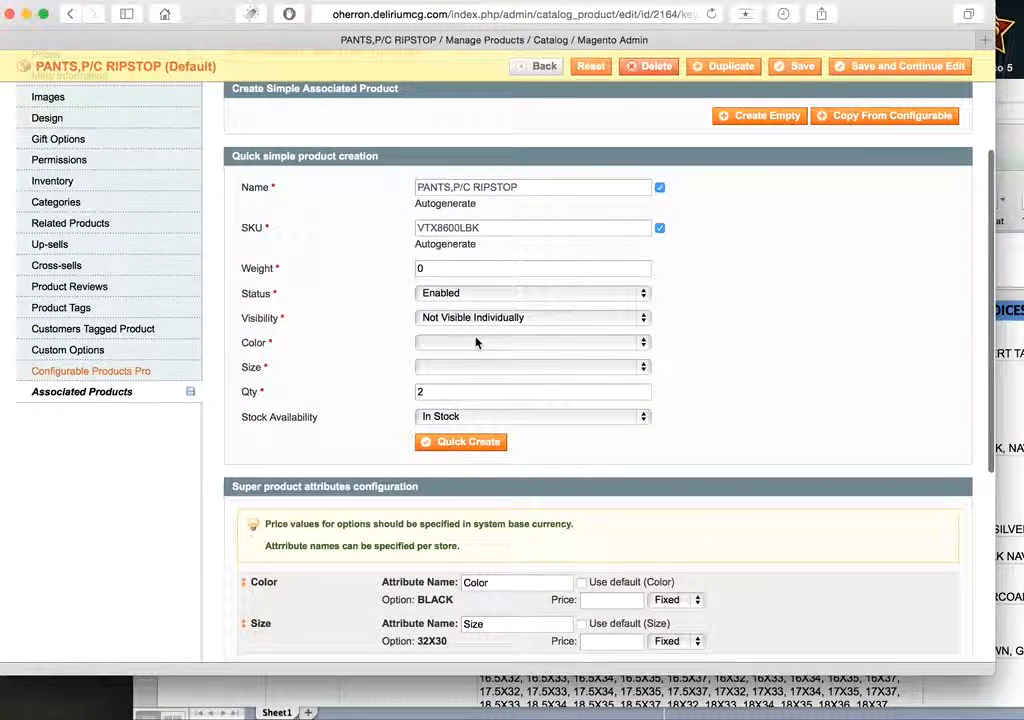
left_click(476, 342)
left_click(476, 343)
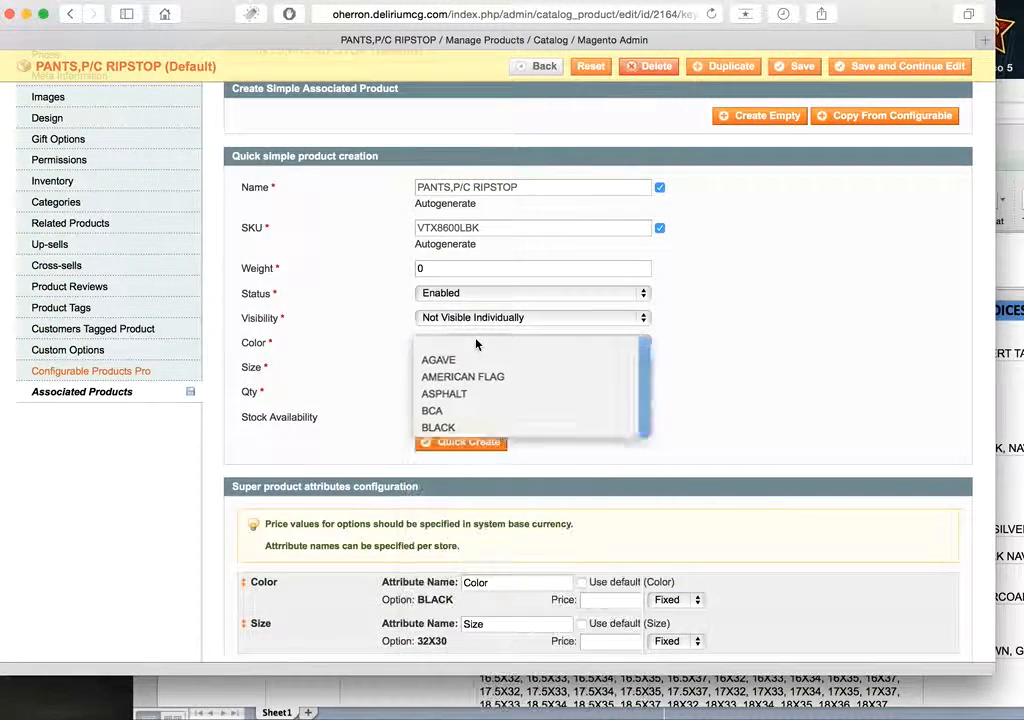
left_click(484, 370)
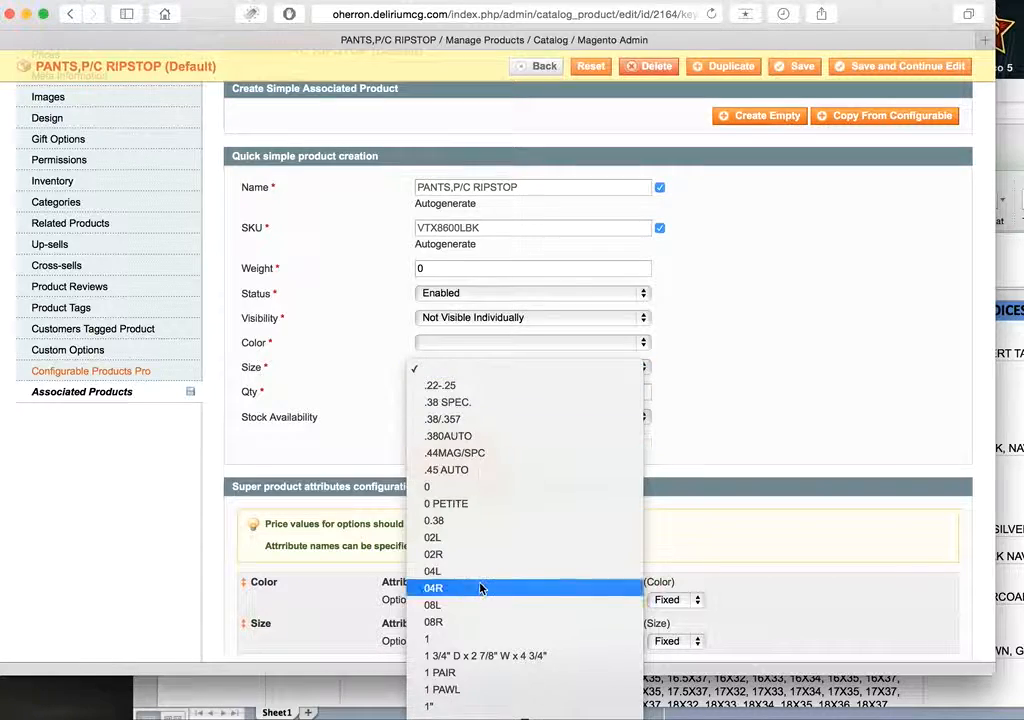
scroll(524, 700, "down", 15)
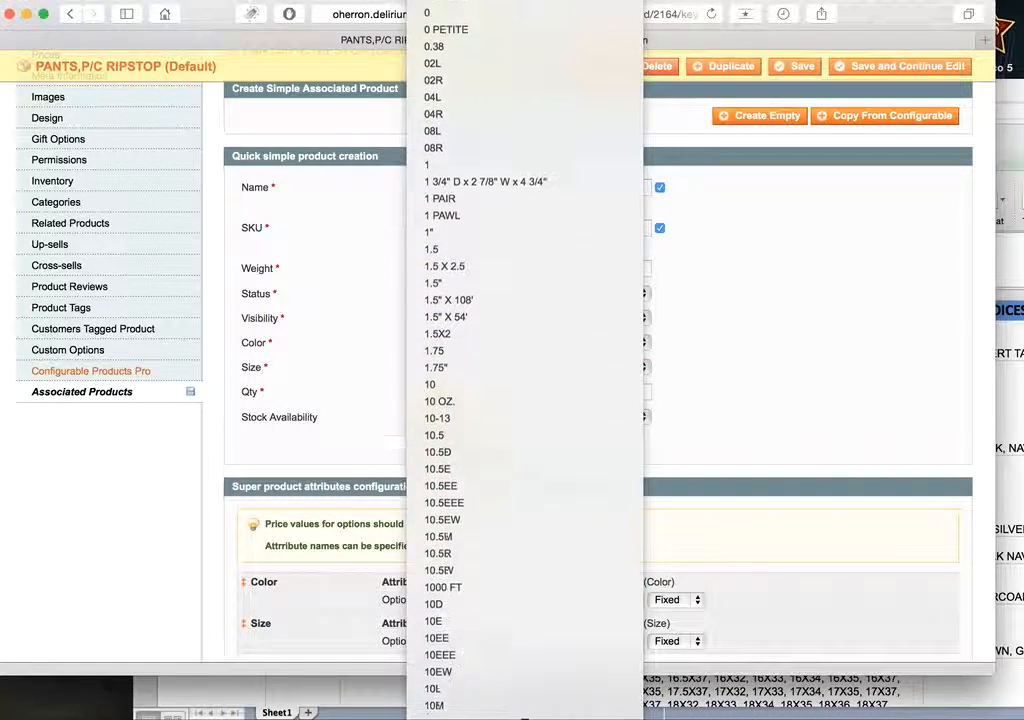
scroll(524, 700, "down", 10)
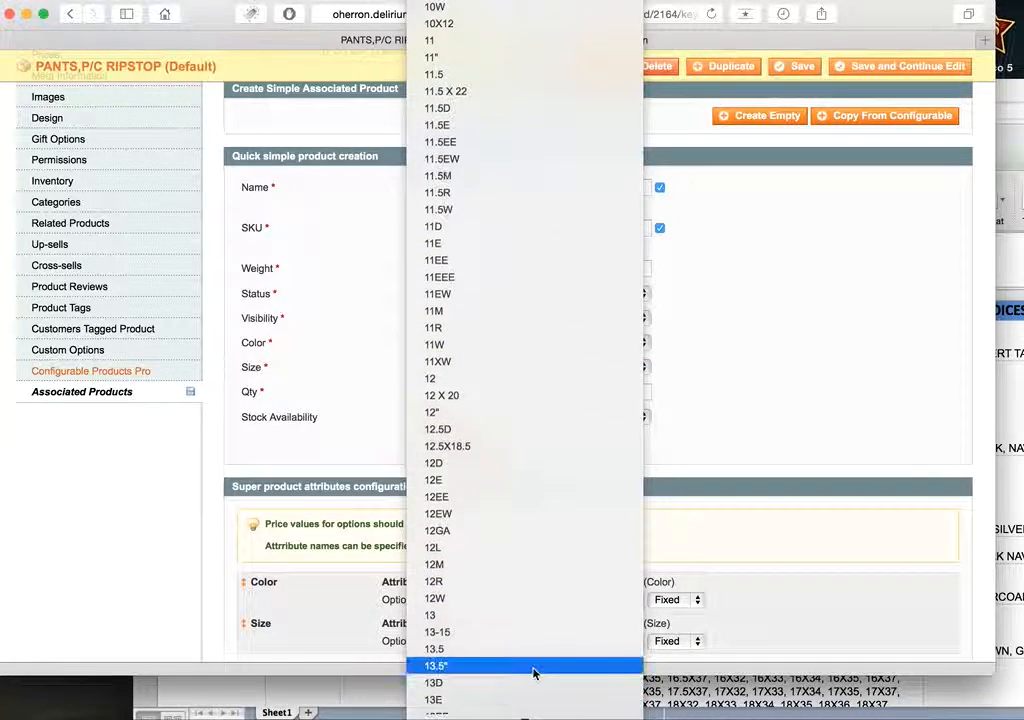
scroll(513, 580, "down", 20)
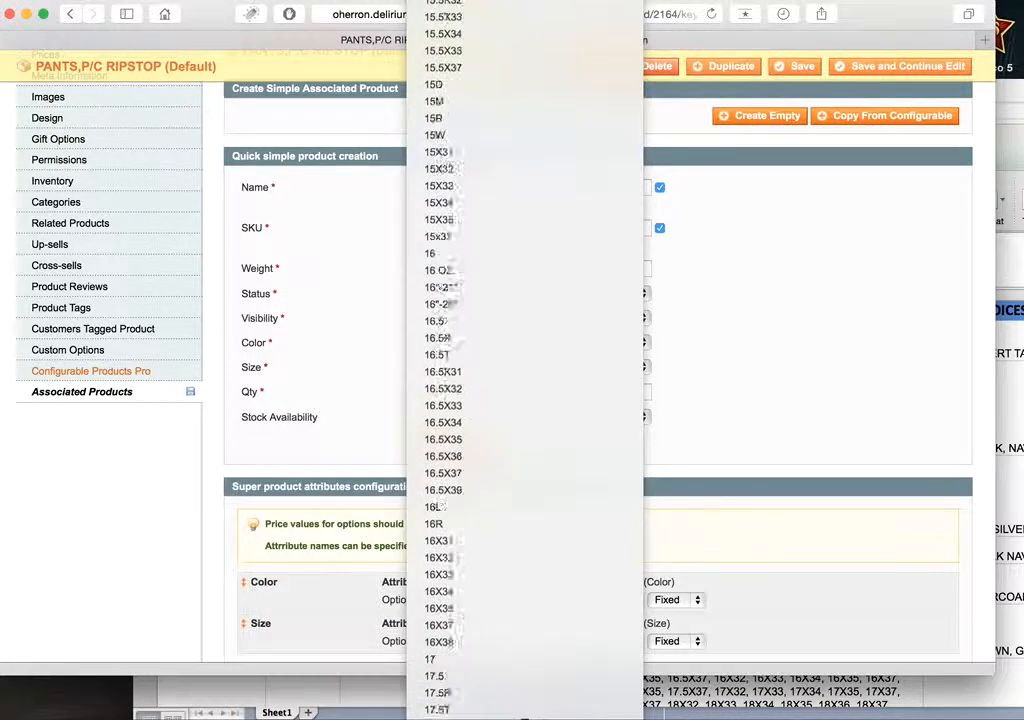
scroll(513, 580, "down", 20)
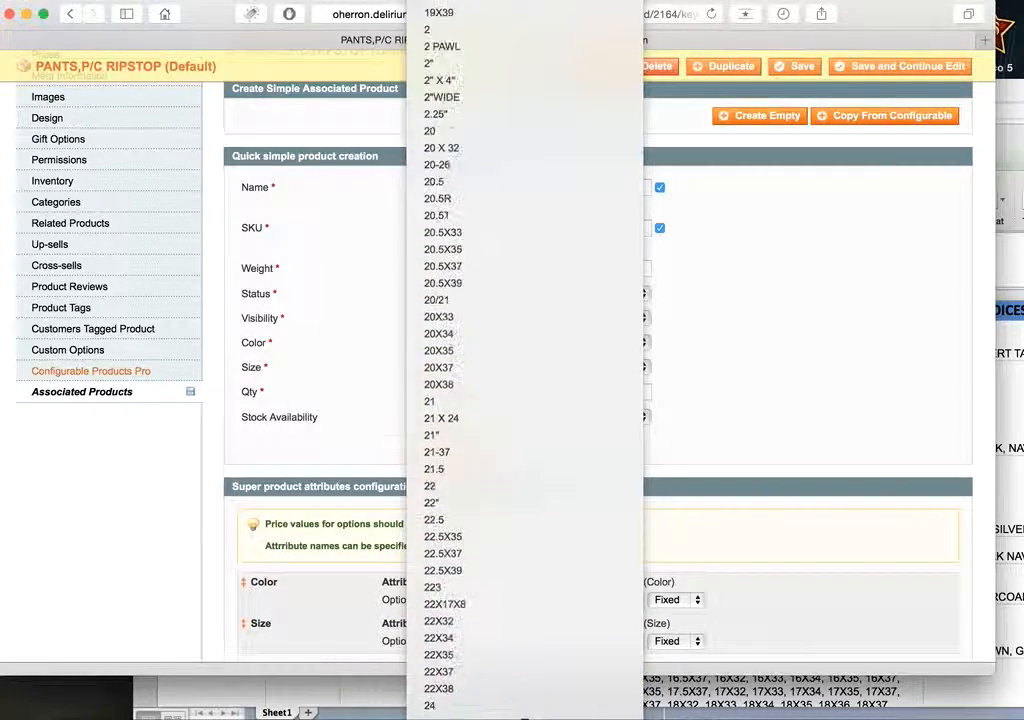
scroll(531, 560, "down", 20)
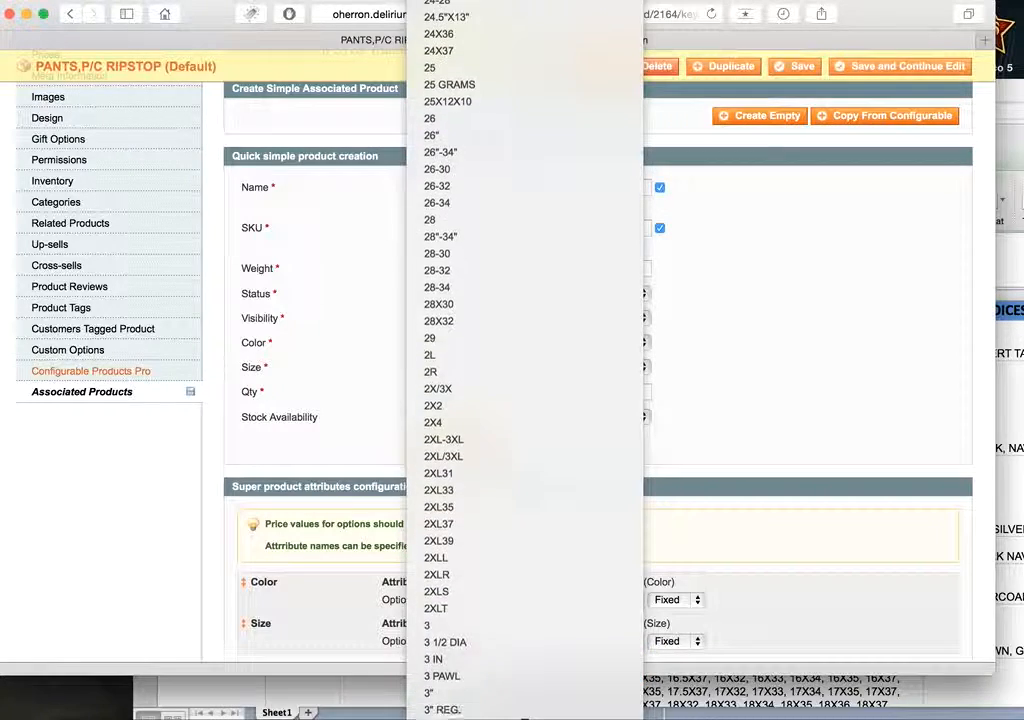
scroll(531, 683, "down", 10)
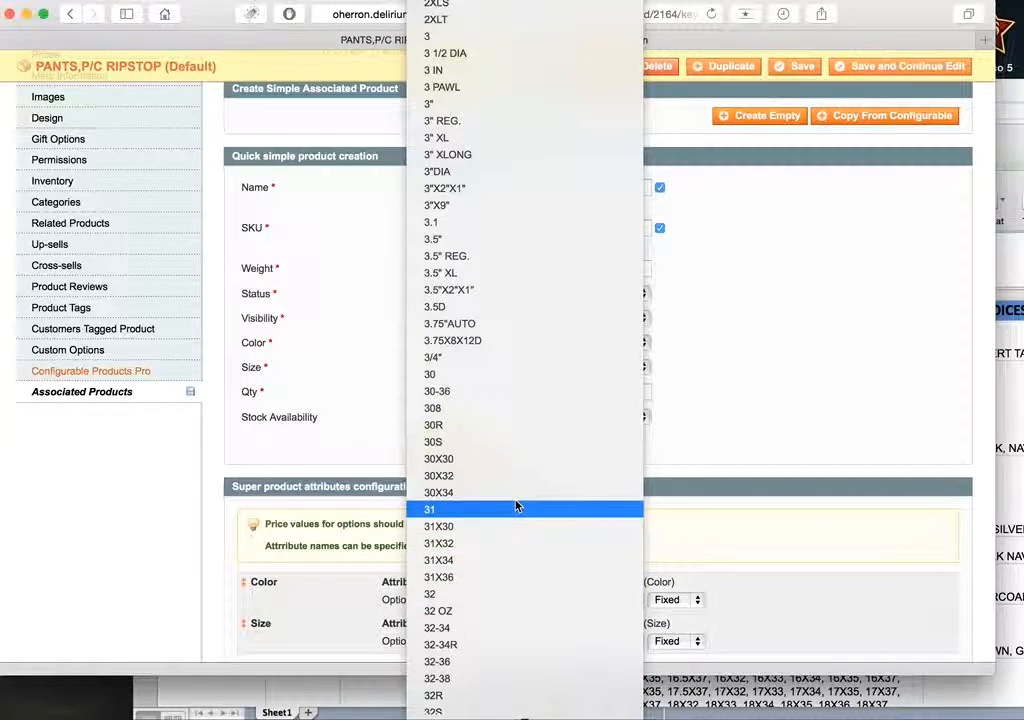
scroll(518, 668, "down", 5)
left_click(516, 643)
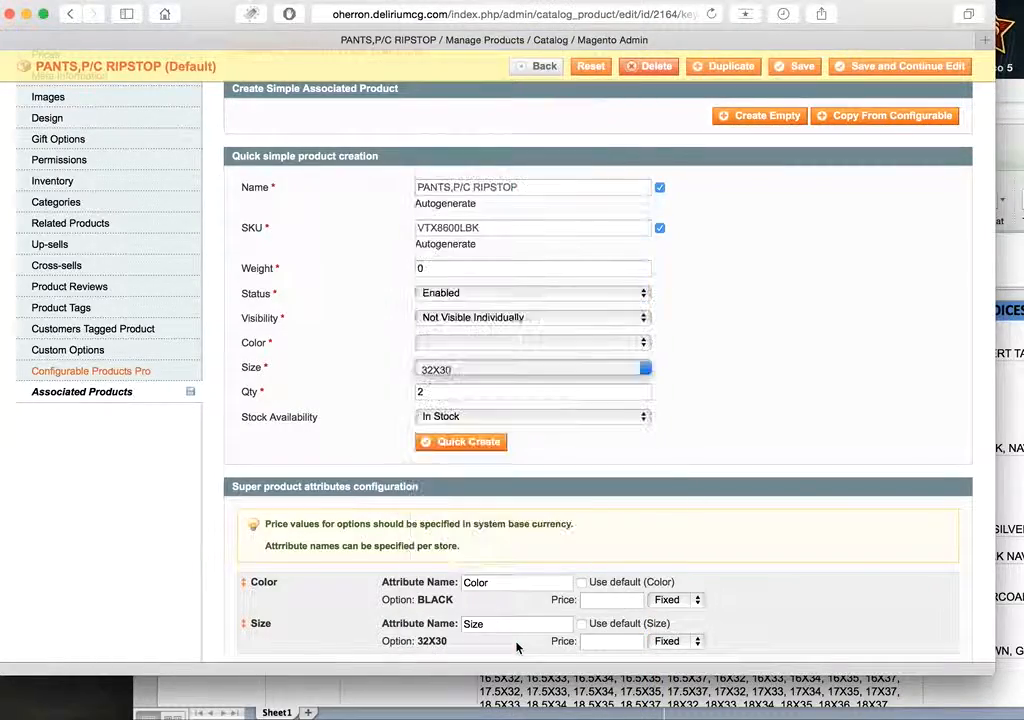
Step: Check the color choices in the Excel spreadsheet again and set the second simple product's color to DESERT TAN in Magento
left_click(1021, 366)
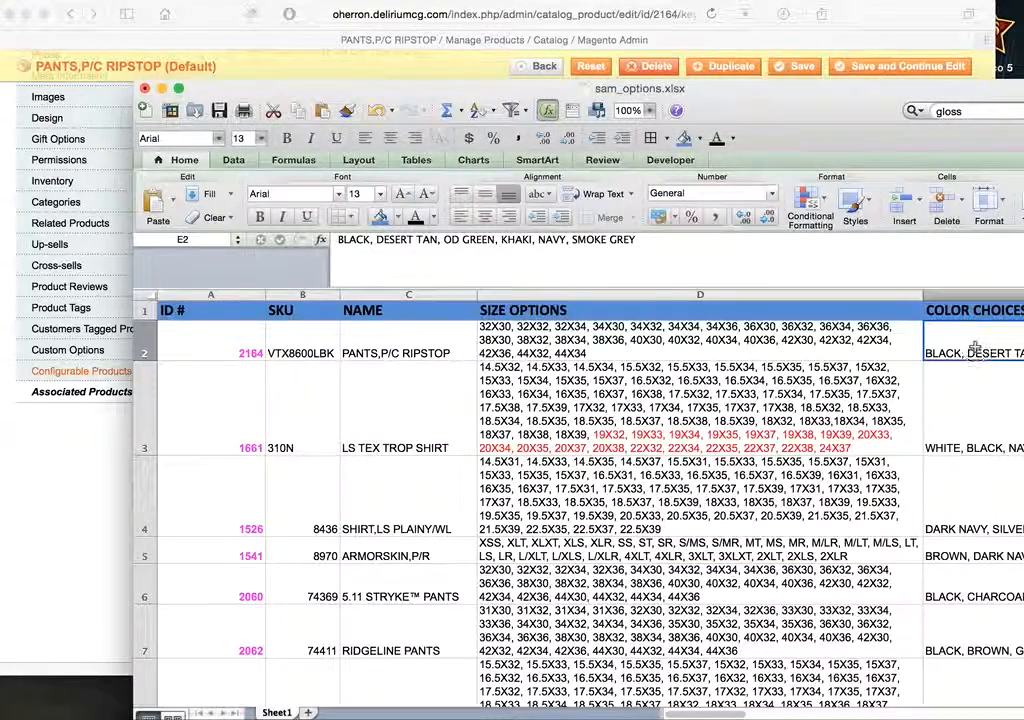
left_click(873, 16)
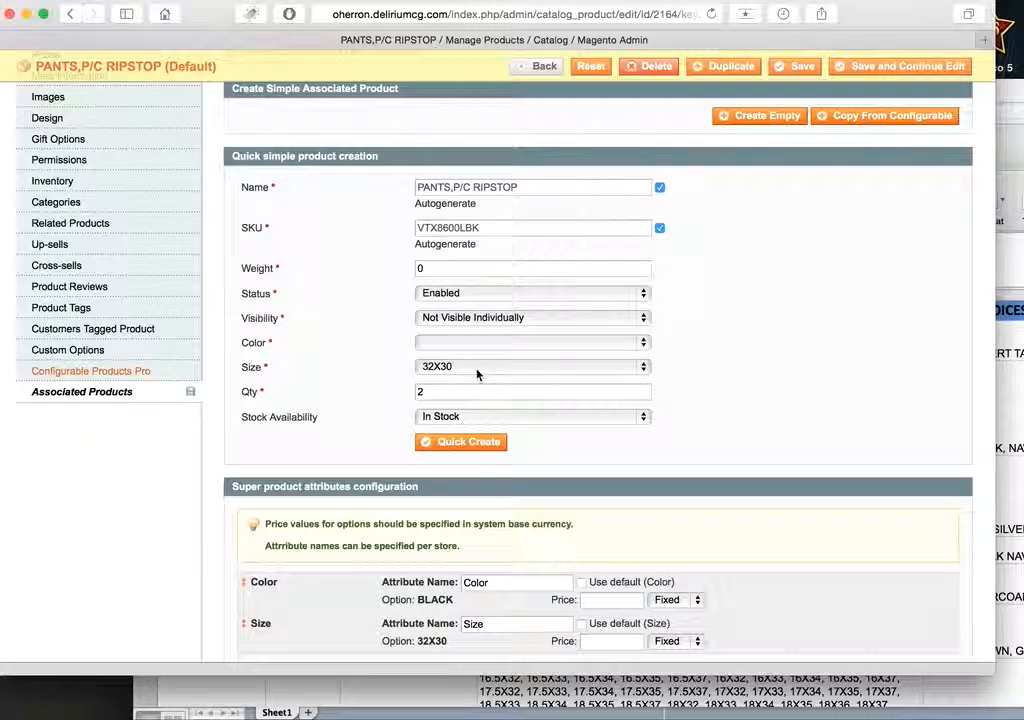
left_click(466, 343)
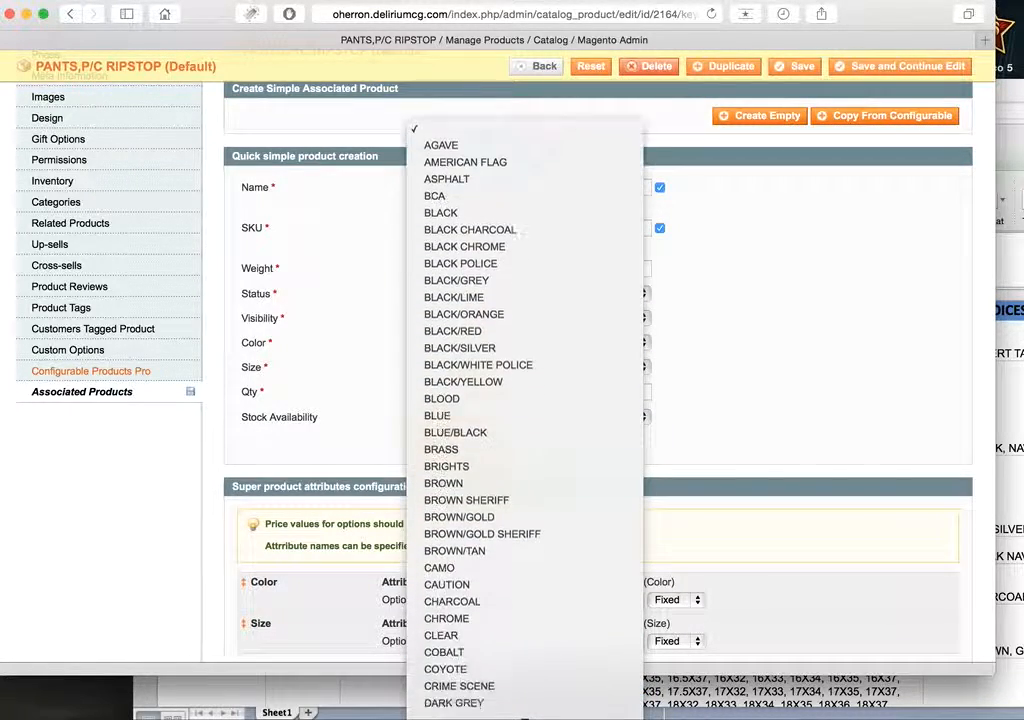
scroll(520, 560, "down", 4)
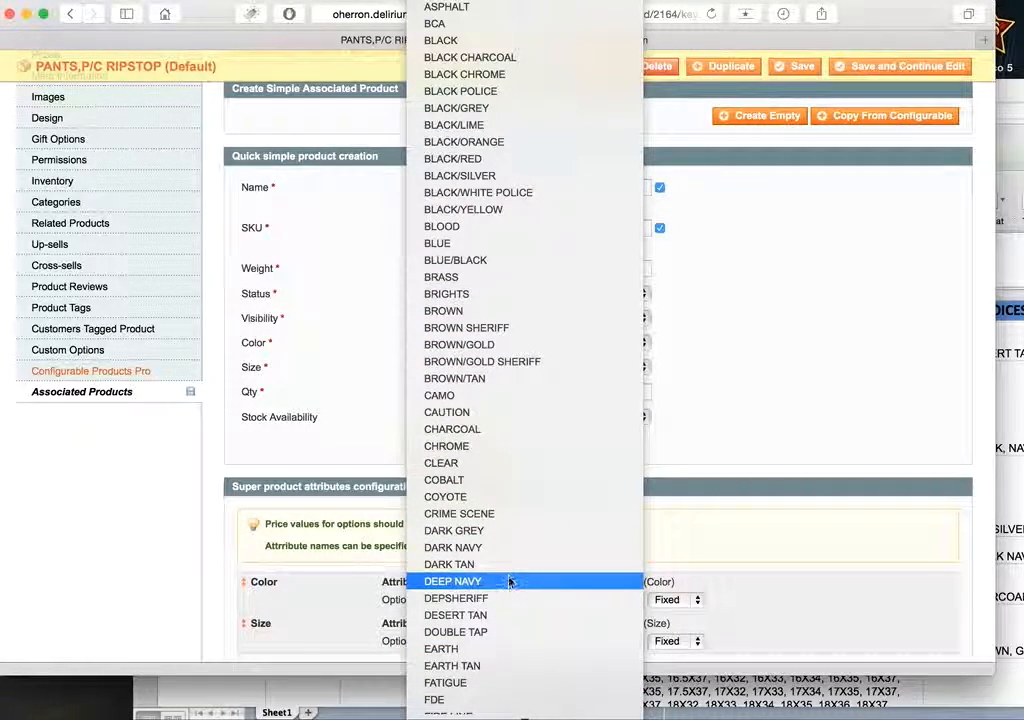
left_click(505, 616)
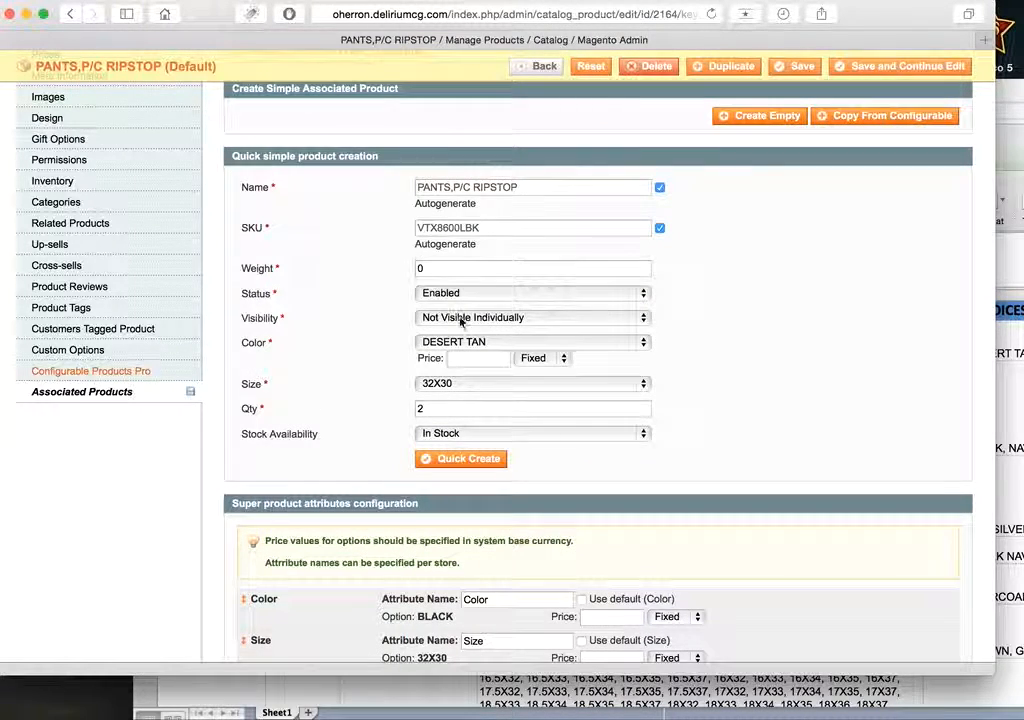
Step: Quick-create the DESERT TAN 32X30 simple product and review the associated products list
left_click(465, 462)
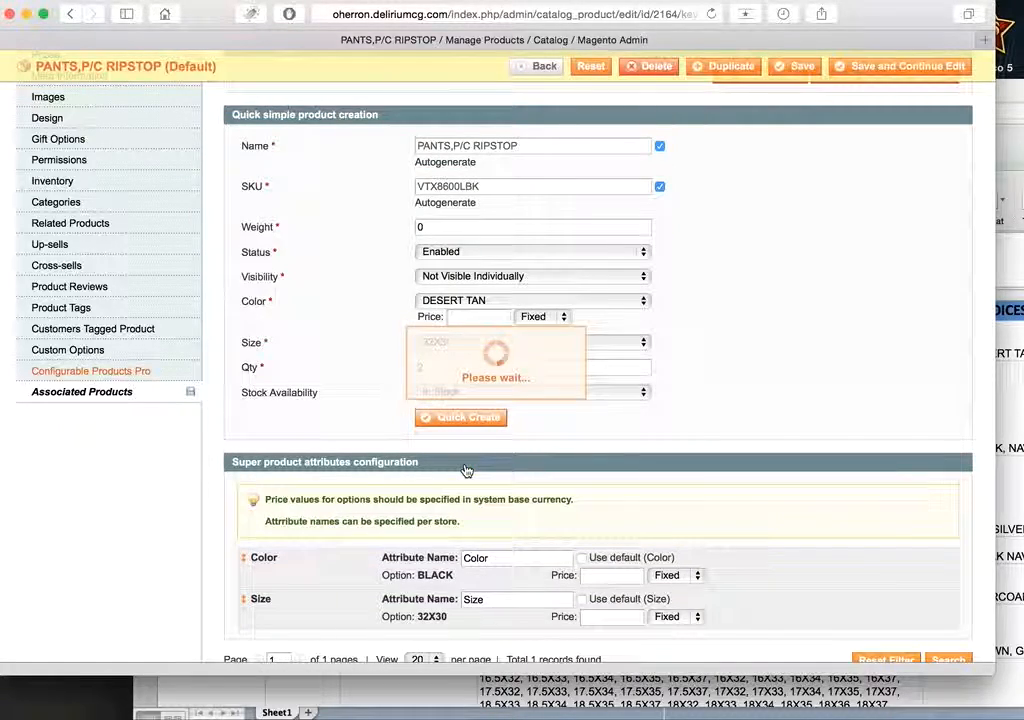
scroll(559, 446, "down", 10)
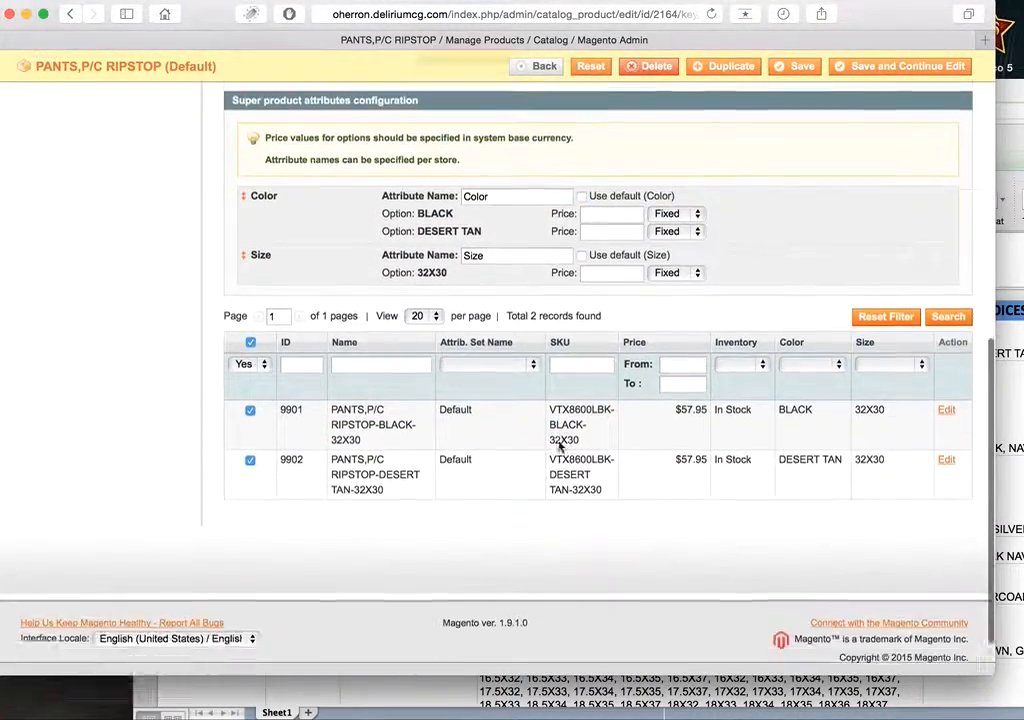
scroll(524, 401, "up", 10)
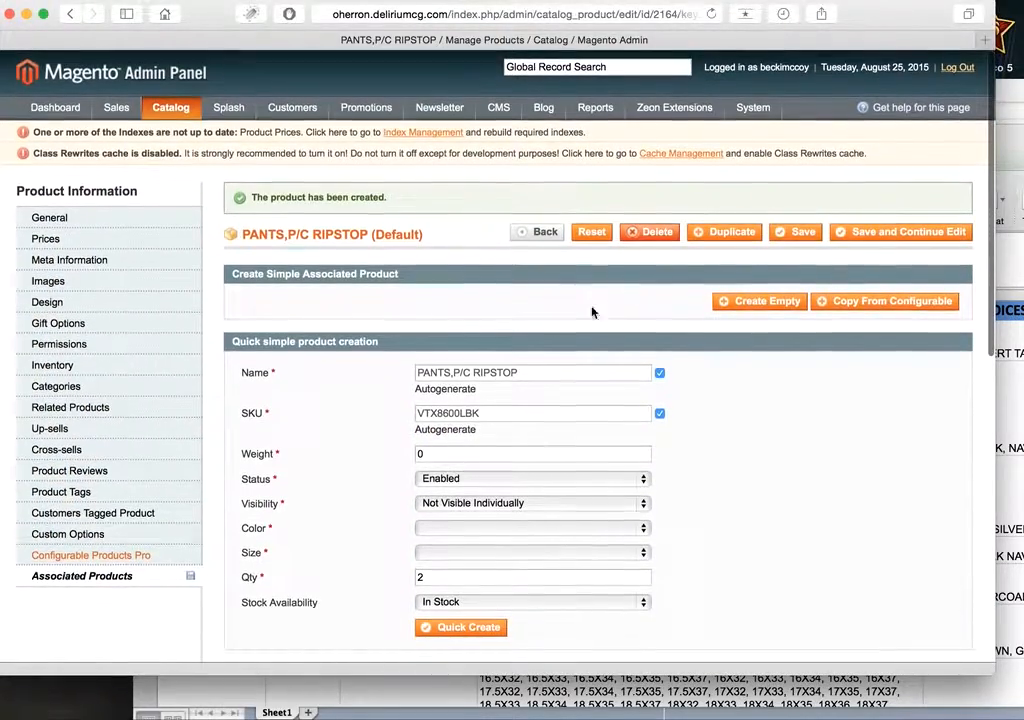
scroll(706, 240, "down", 10)
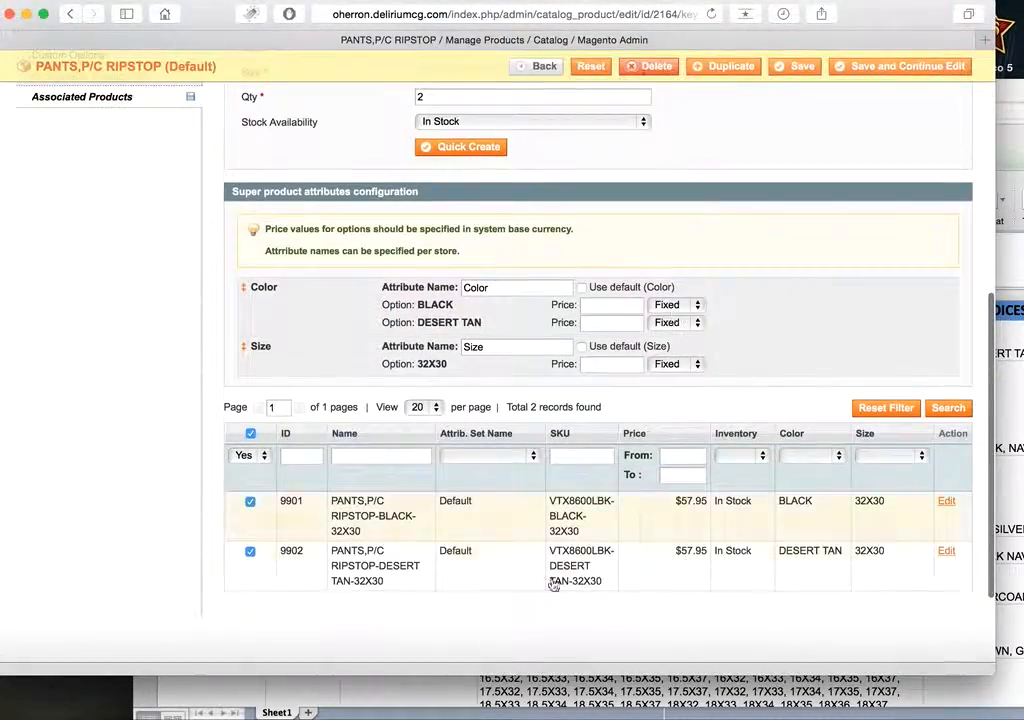
scroll(593, 510, "up", 10)
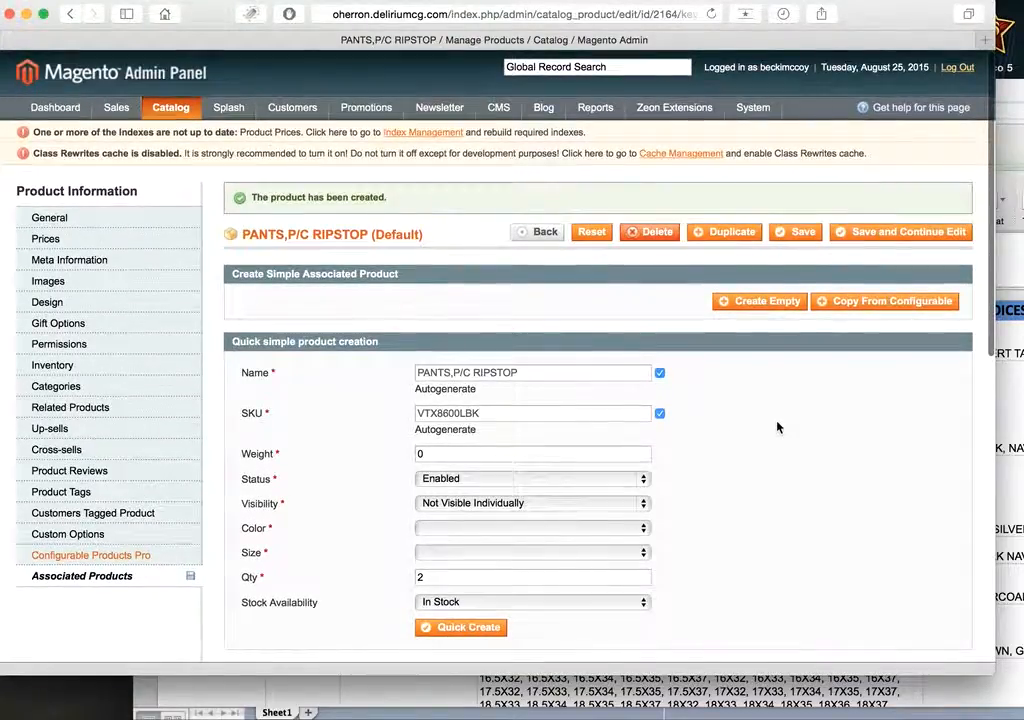
Step: Save the configurable product PANTS,P/C RIPSTOP and switch to sam_options.xlsx in Excel
left_click(792, 240)
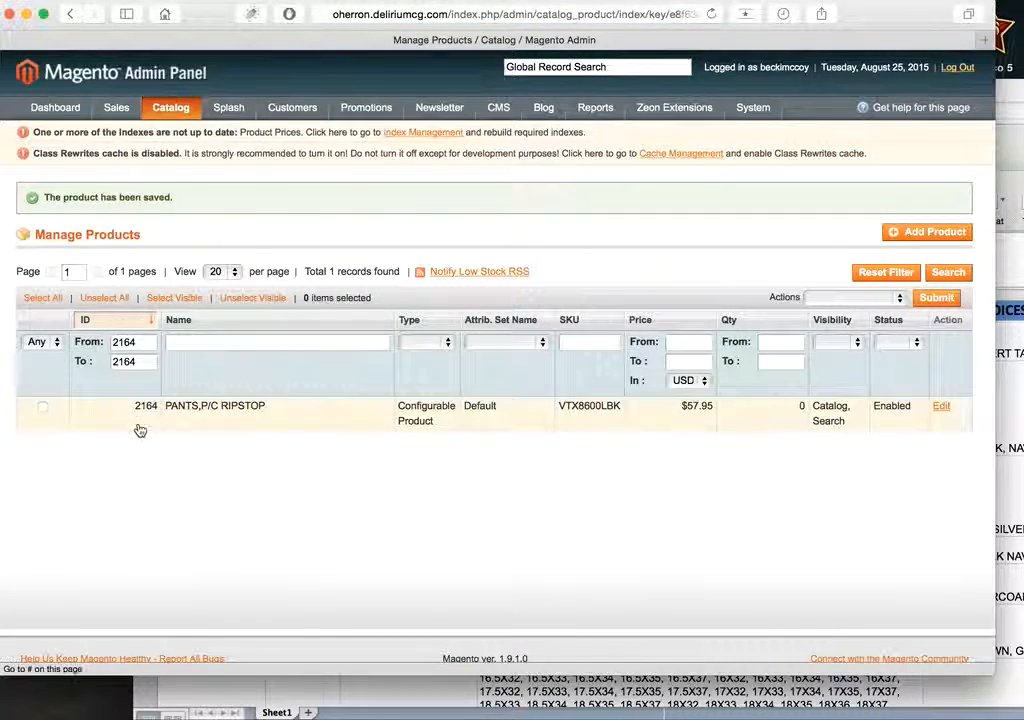
left_click(393, 711)
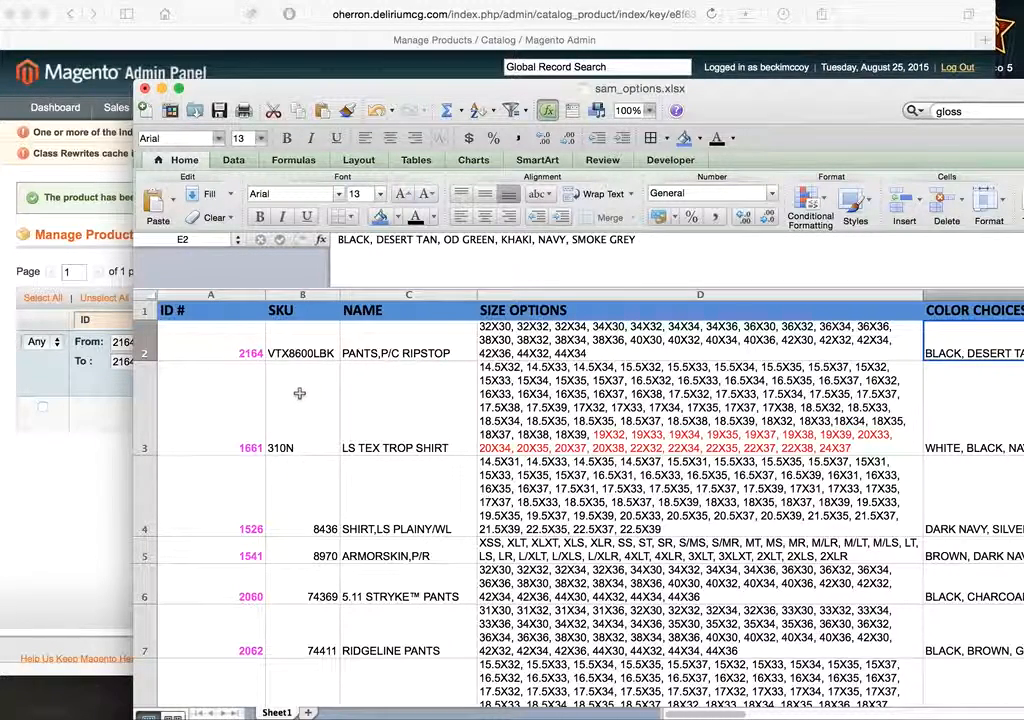
Step: Copy ID 1661 from the Excel sheet, filter Magento's product list by that ID, and open LS TEX TROP SHIRT for editing
left_click(245, 425)
left_click(91, 482)
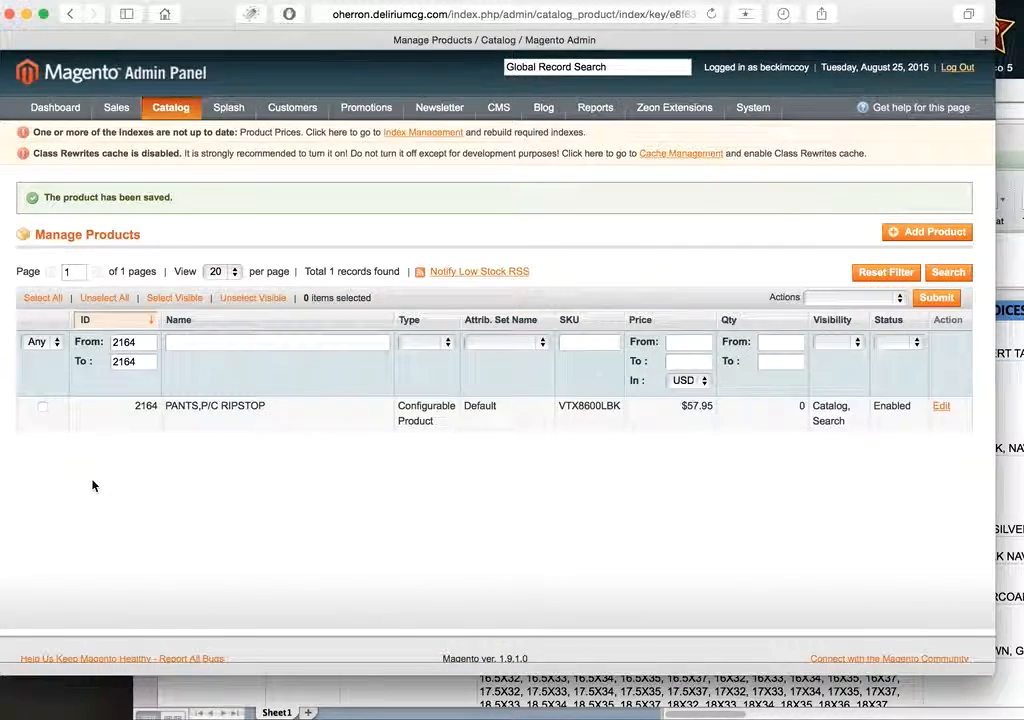
type("1661")
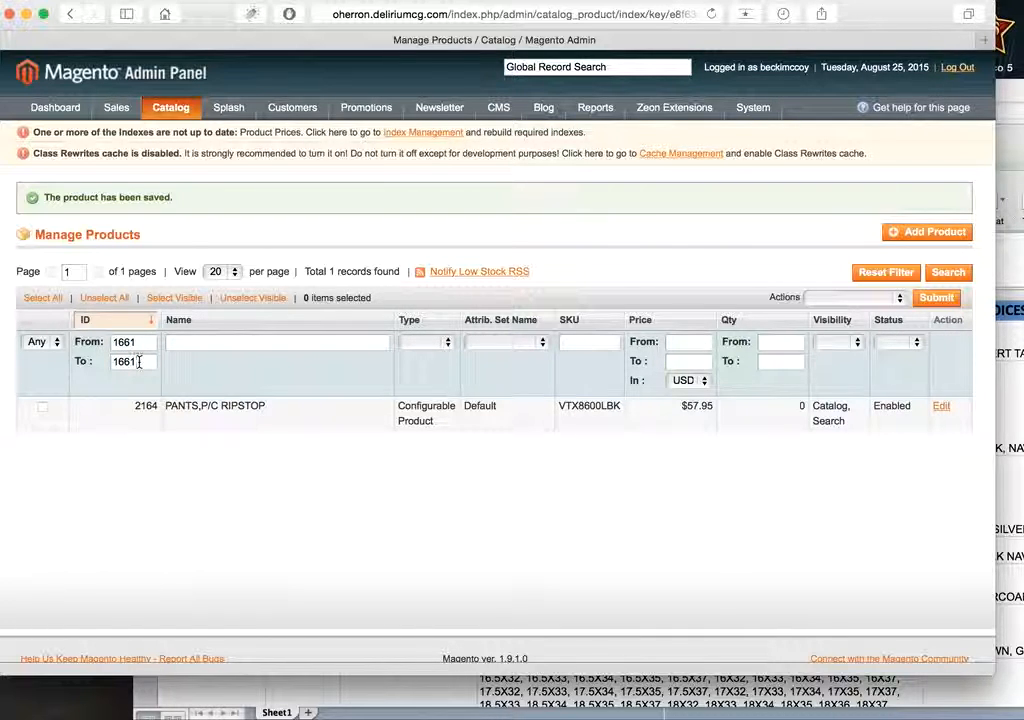
key("Return")
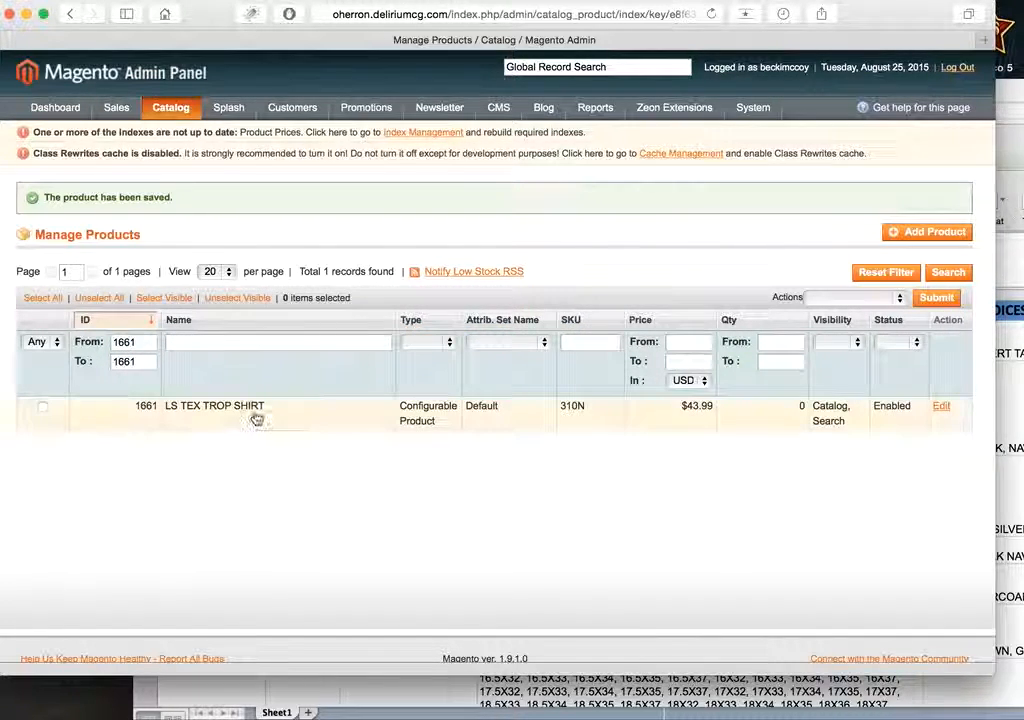
left_click(314, 431)
Step: Switch to sam_options.xlsx in Excel and review the name, SKU, size options and color choices of LS TEX TROP SHIRT
left_click(360, 705)
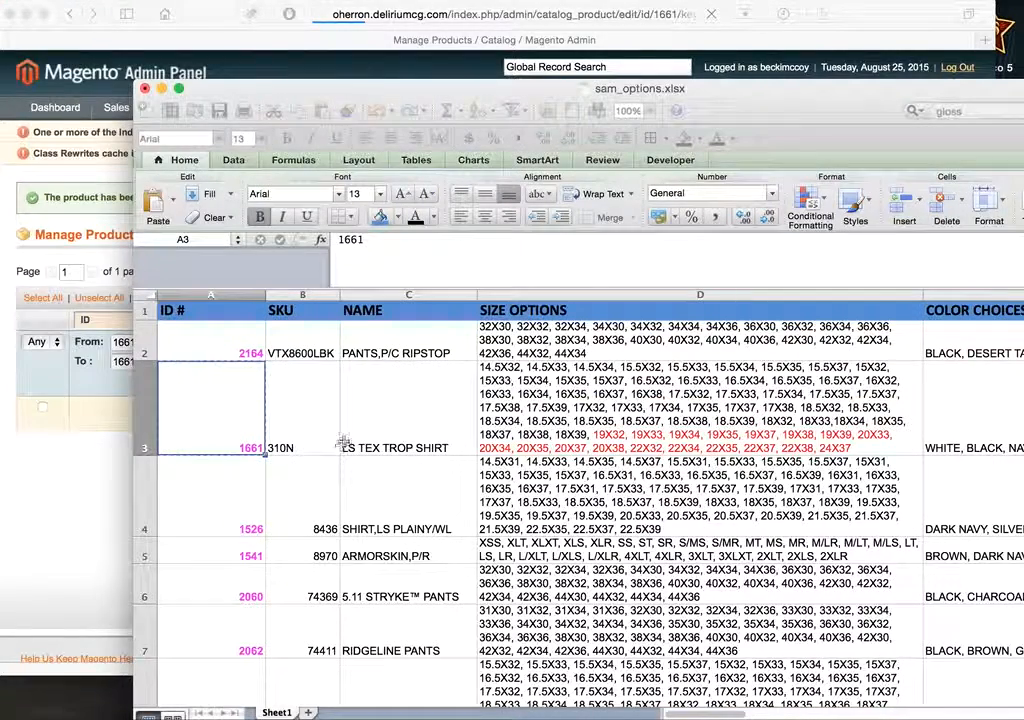
left_click(398, 432)
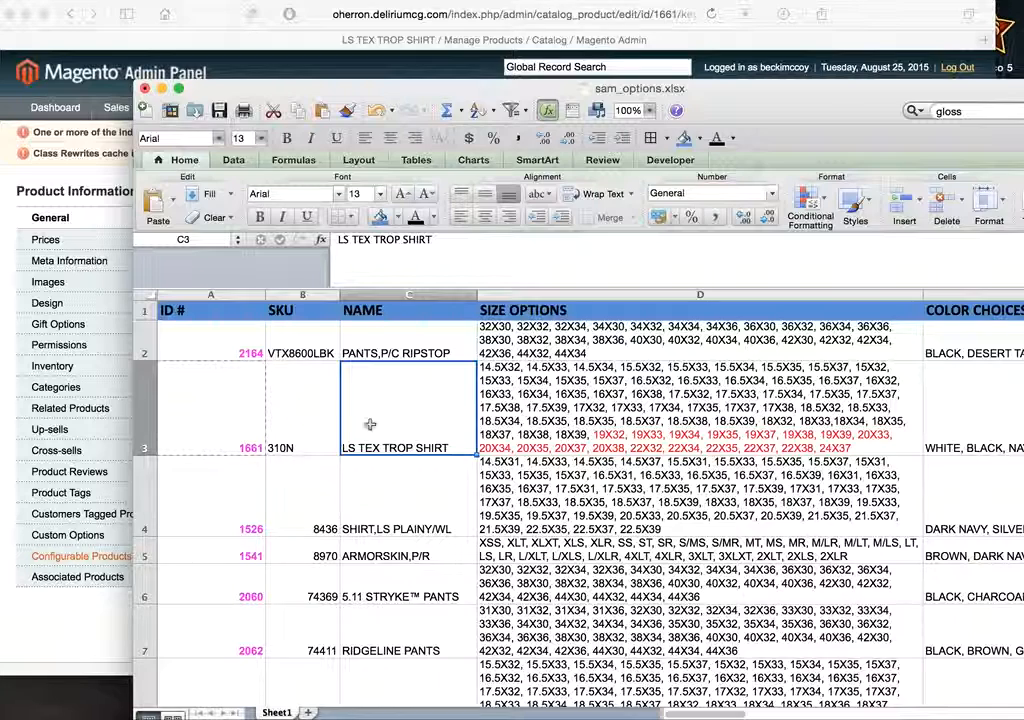
left_click(273, 424)
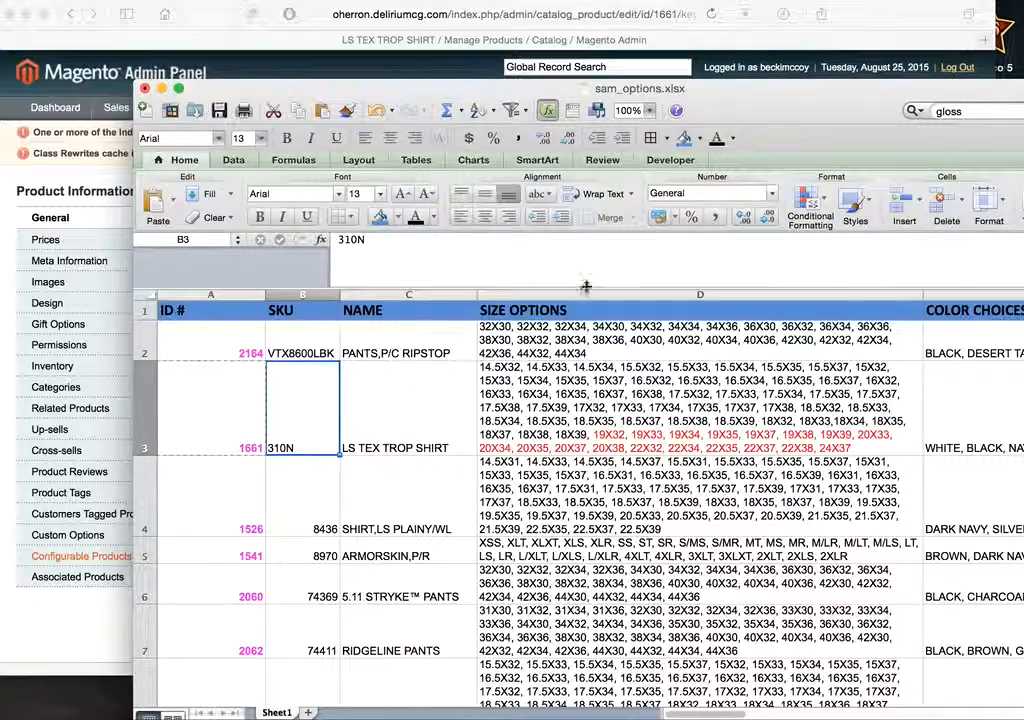
double_click(688, 89)
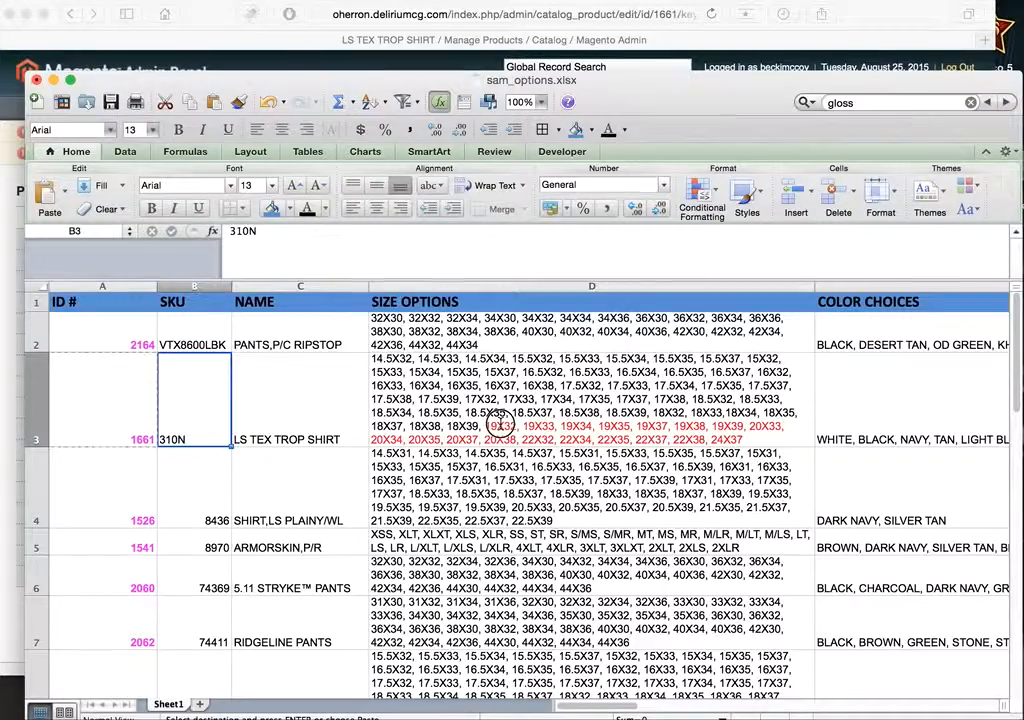
left_click(500, 425)
scroll(518, 413, "down", 1)
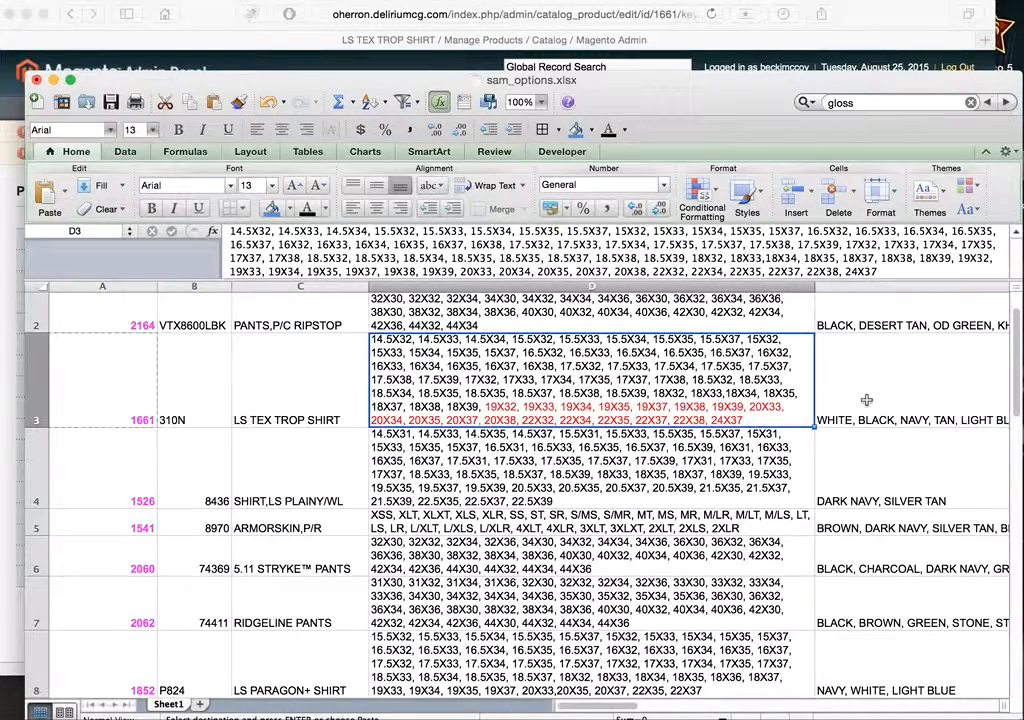
scroll(866, 400, "right", 3)
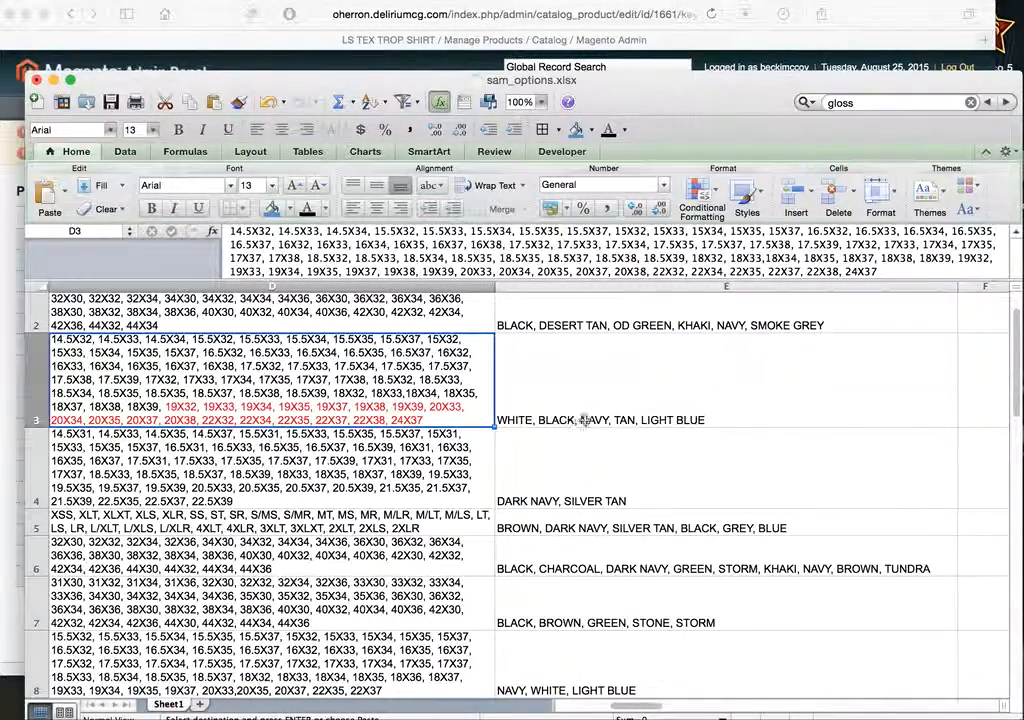
scroll(618, 432, "left", 3)
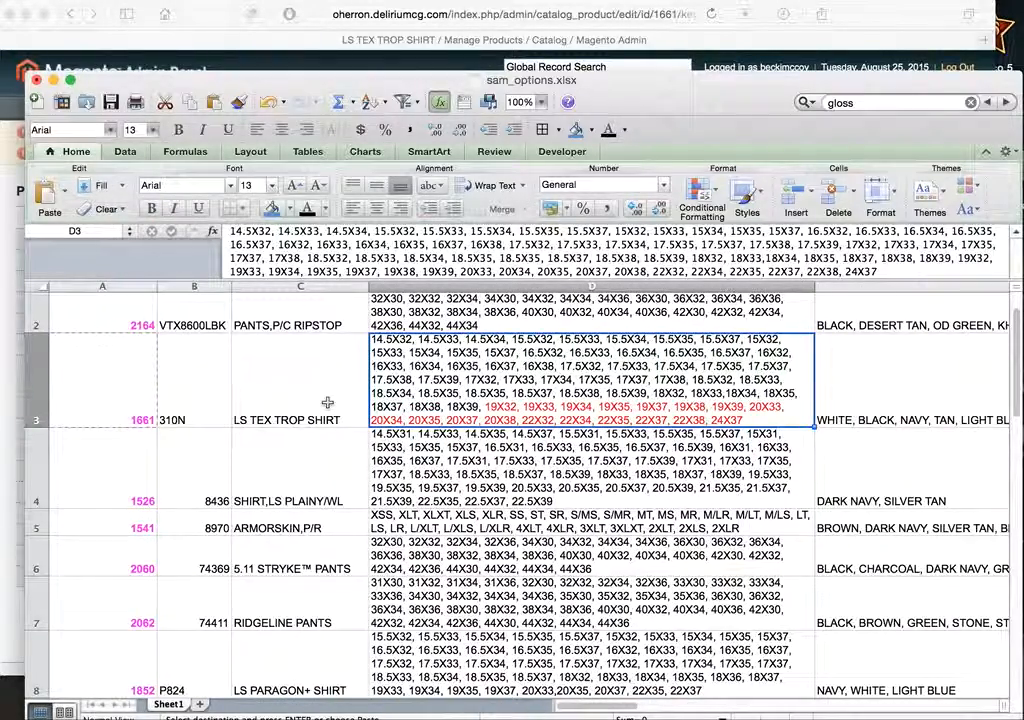
Step: Return to Magento and open the associated products section of LS TEX TROP SHIRT
left_click(6, 527)
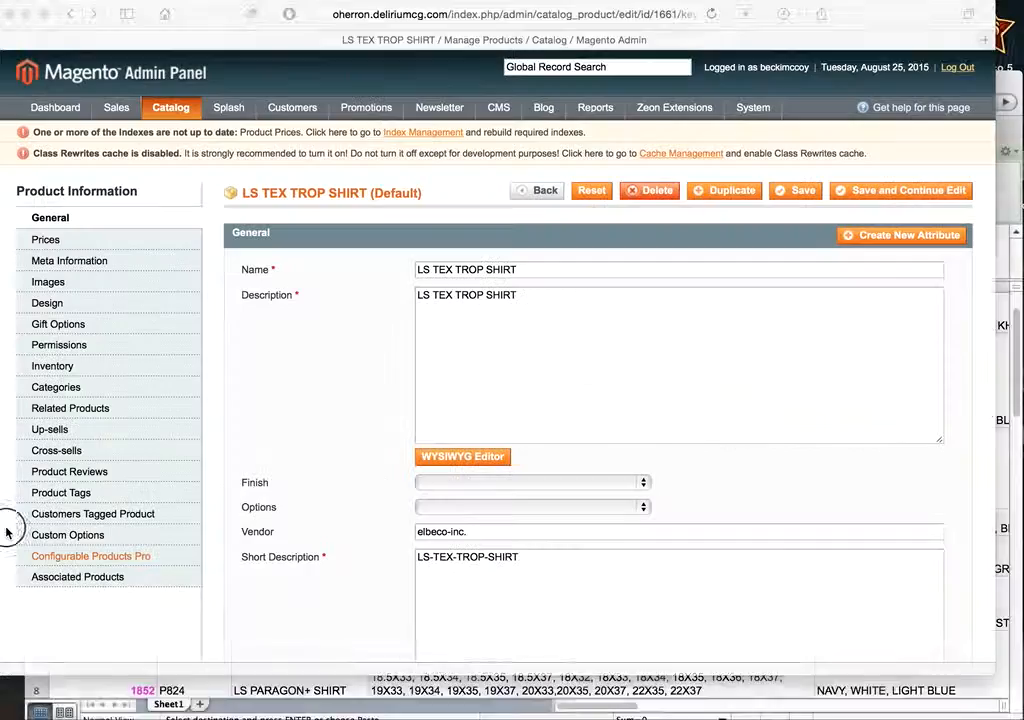
scroll(224, 498, "down", 10)
scroll(224, 500, "down", 10)
scroll(224, 500, "up", 20)
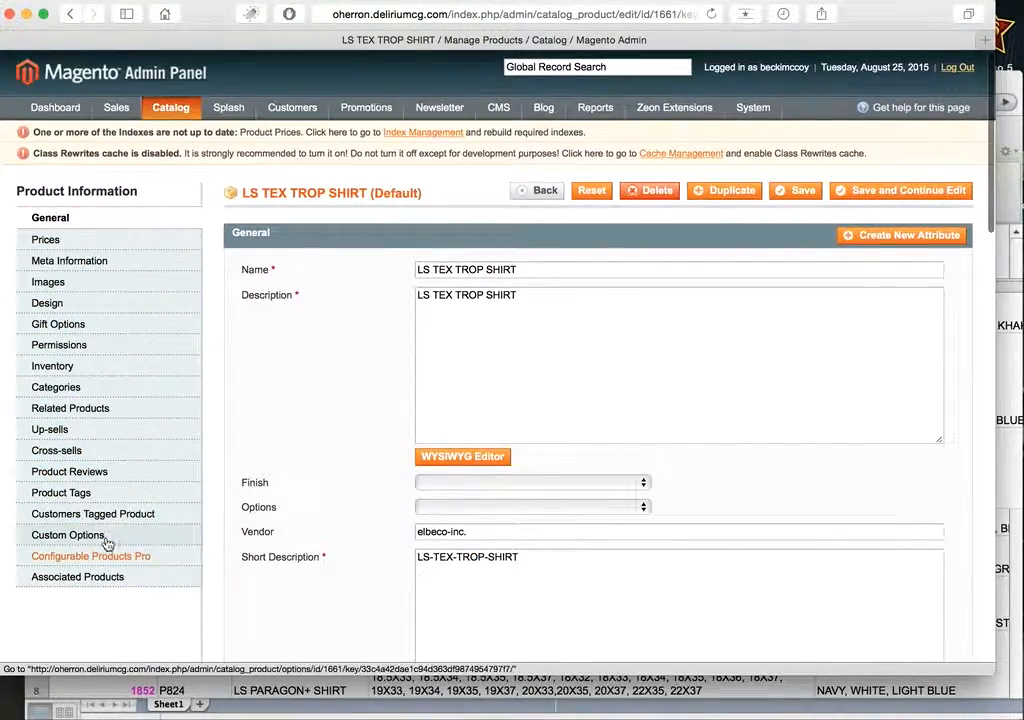
left_click(108, 577)
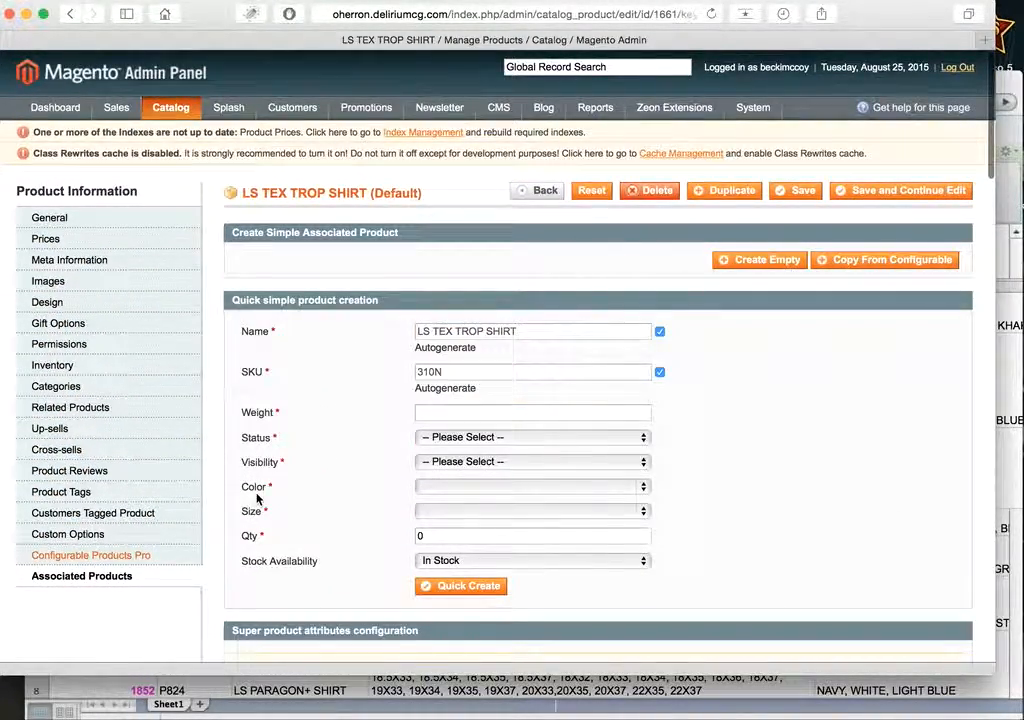
Step: Examine the configured color and size options and the associated products list of LS TEX TROP SHIRT
scroll(257, 498, "down", 15)
scroll(257, 498, "up", 3)
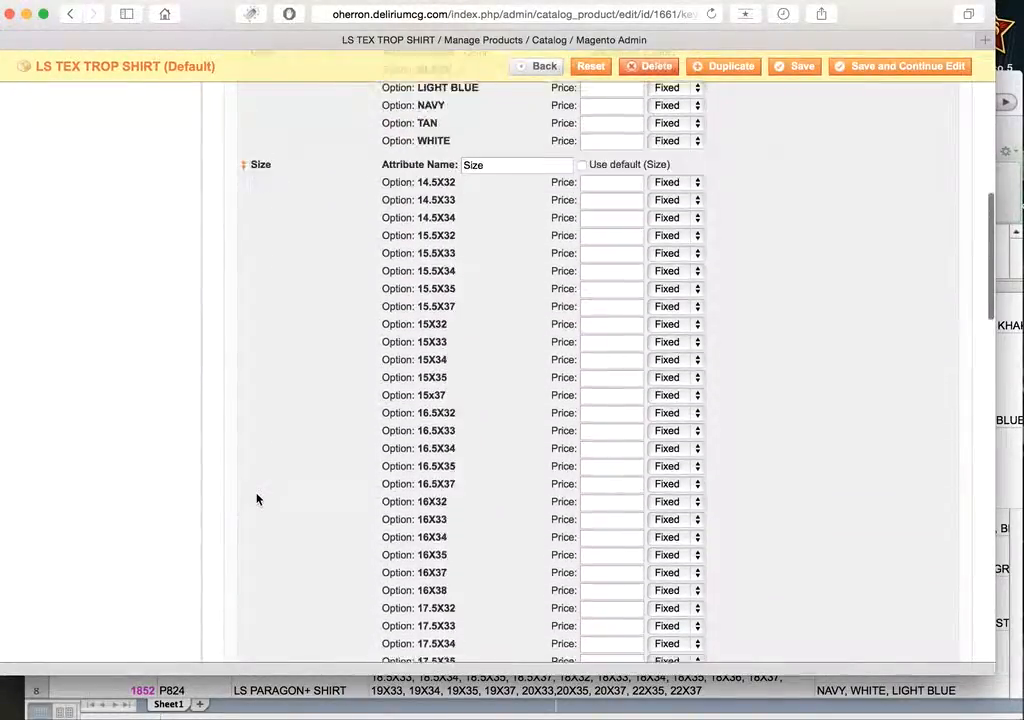
scroll(257, 498, "down", 12)
scroll(257, 498, "down", 8)
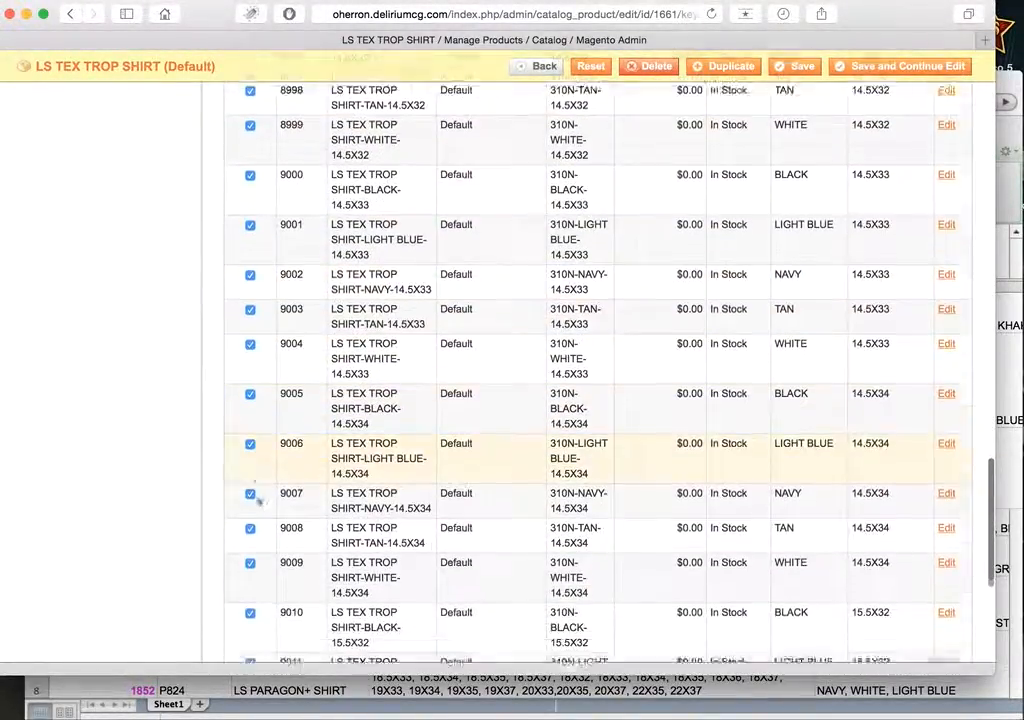
scroll(257, 498, "up", 20)
scroll(257, 498, "up", 15)
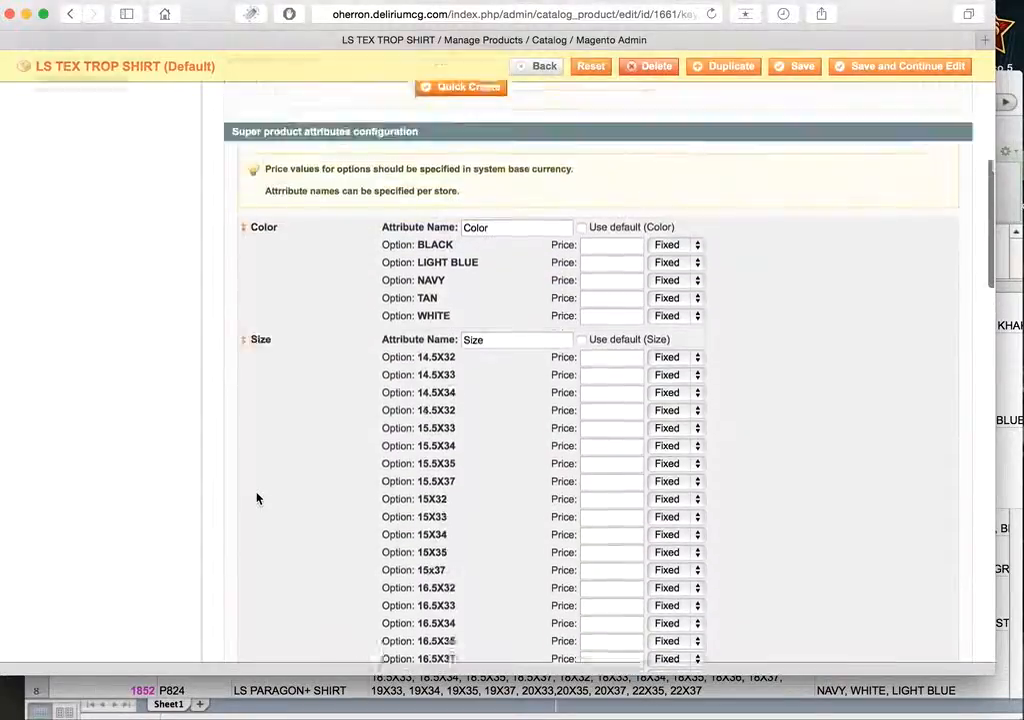
scroll(257, 498, "down", 8)
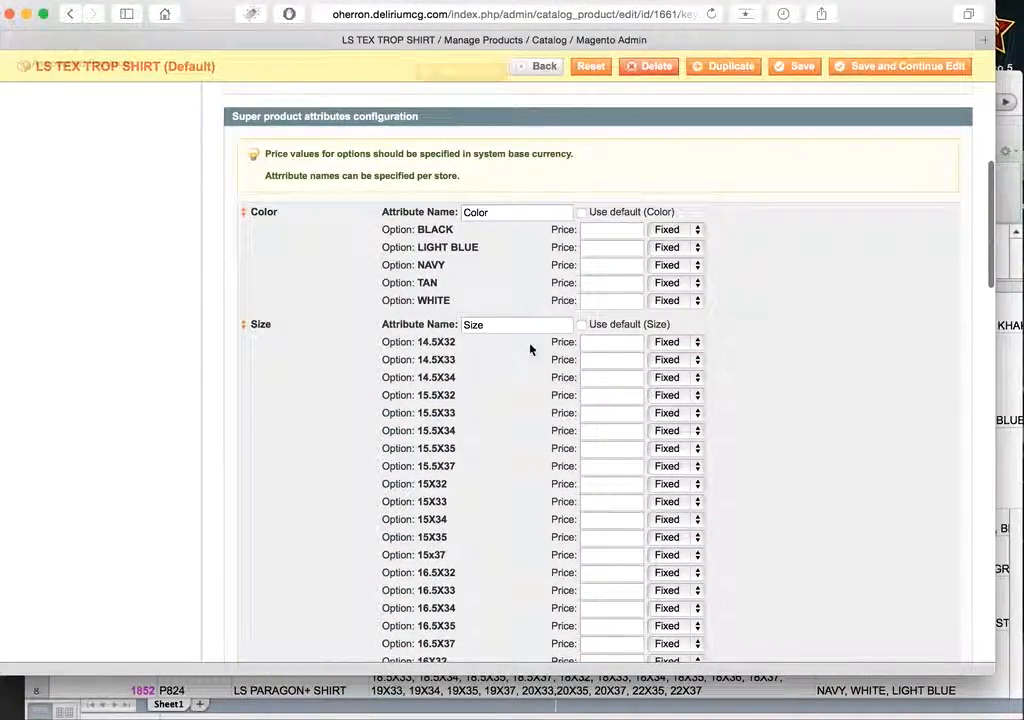
Step: Switch to Excel and check the LS TEX TROP SHIRT color choices and size options, including the sizes in red
left_click(1010, 87)
left_click_drag(793, 84, 794, 49)
left_click(858, 384)
left_click(720, 369)
left_click(851, 374)
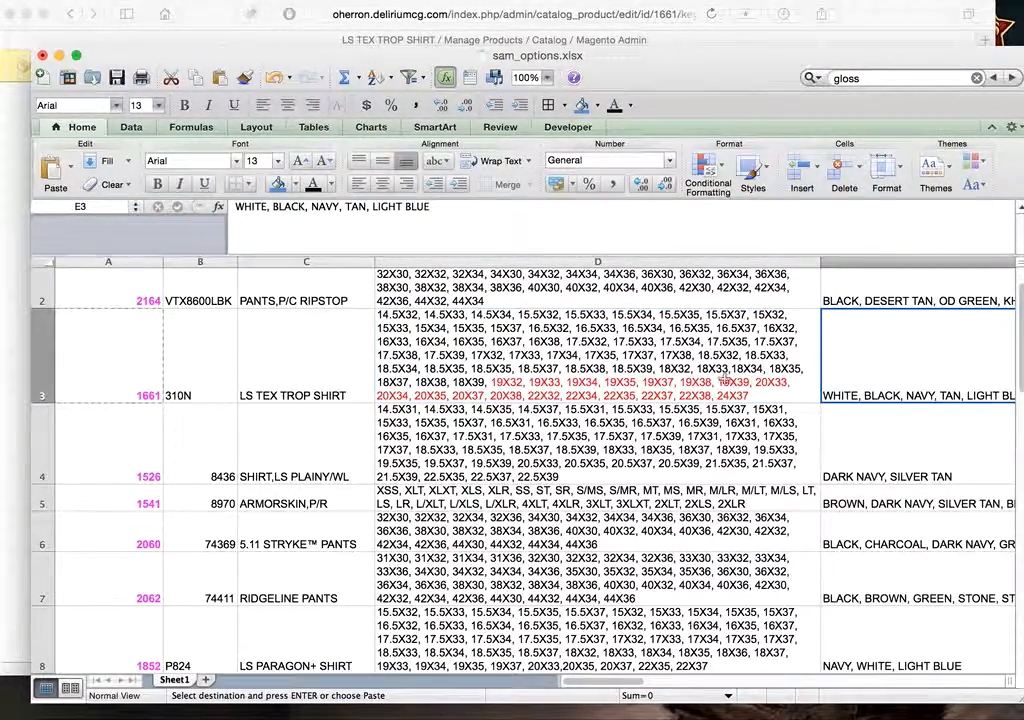
left_click(677, 368)
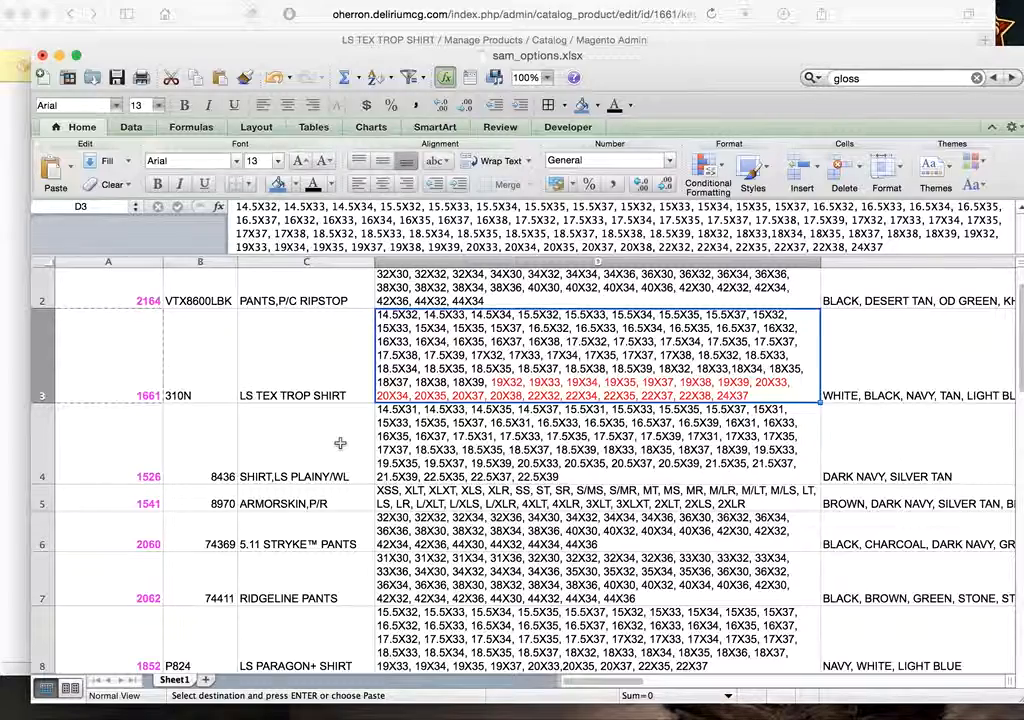
scroll(340, 443, "down", 1)
scroll(340, 443, "up", 2)
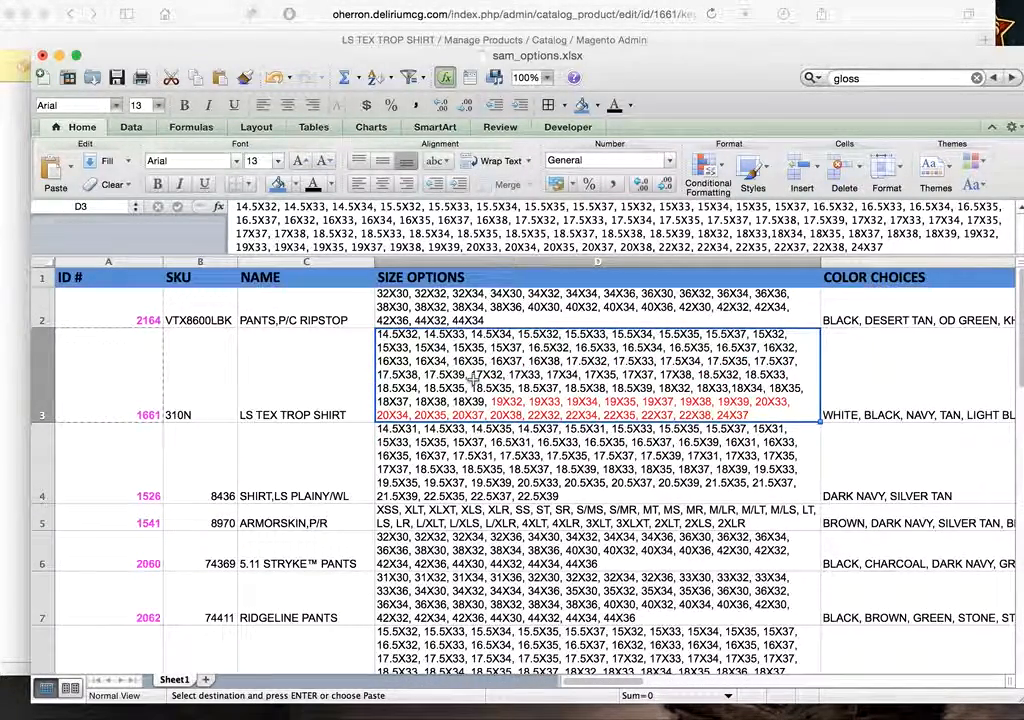
Step: Look over the size options and color choices of the other products in the spreadsheet, including 5.11 STRYKE PANTS and RIDGELINE PANTS
left_click(531, 306)
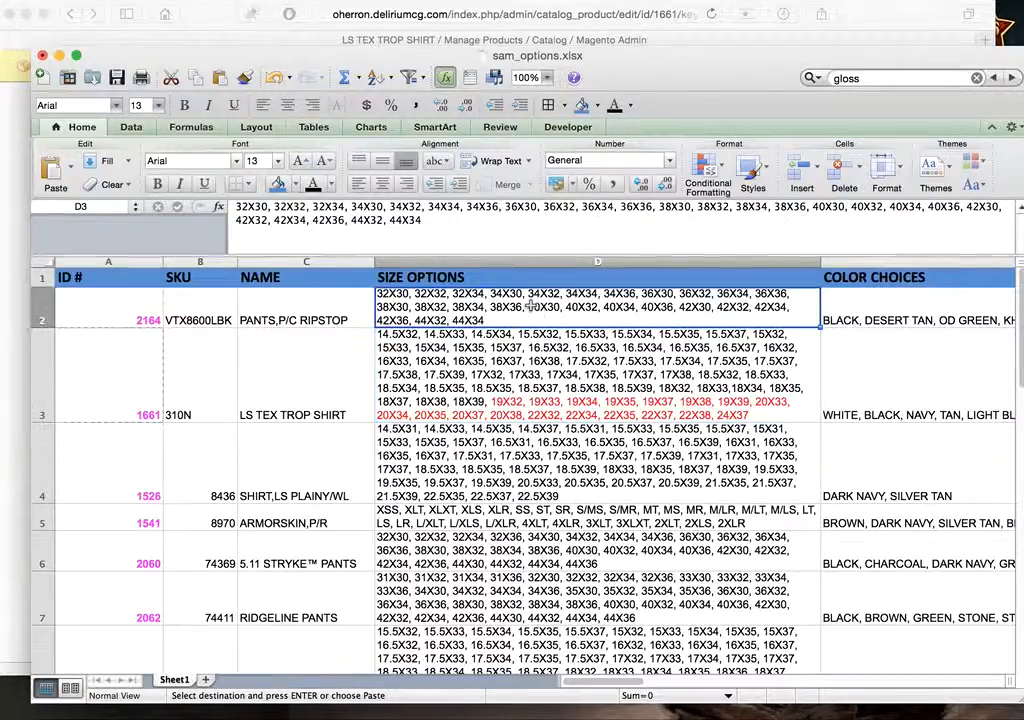
left_click(532, 557)
left_click(534, 607)
scroll(535, 610, "down", 4)
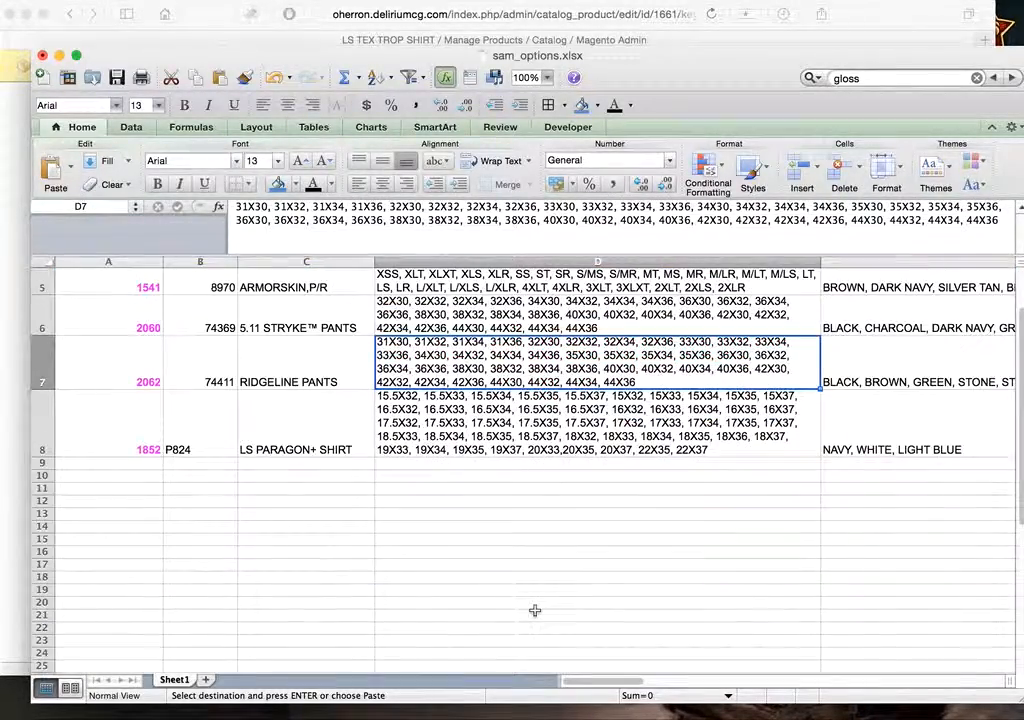
scroll(685, 422, "up", 1)
scroll(685, 422, "right", 3)
left_click(730, 407)
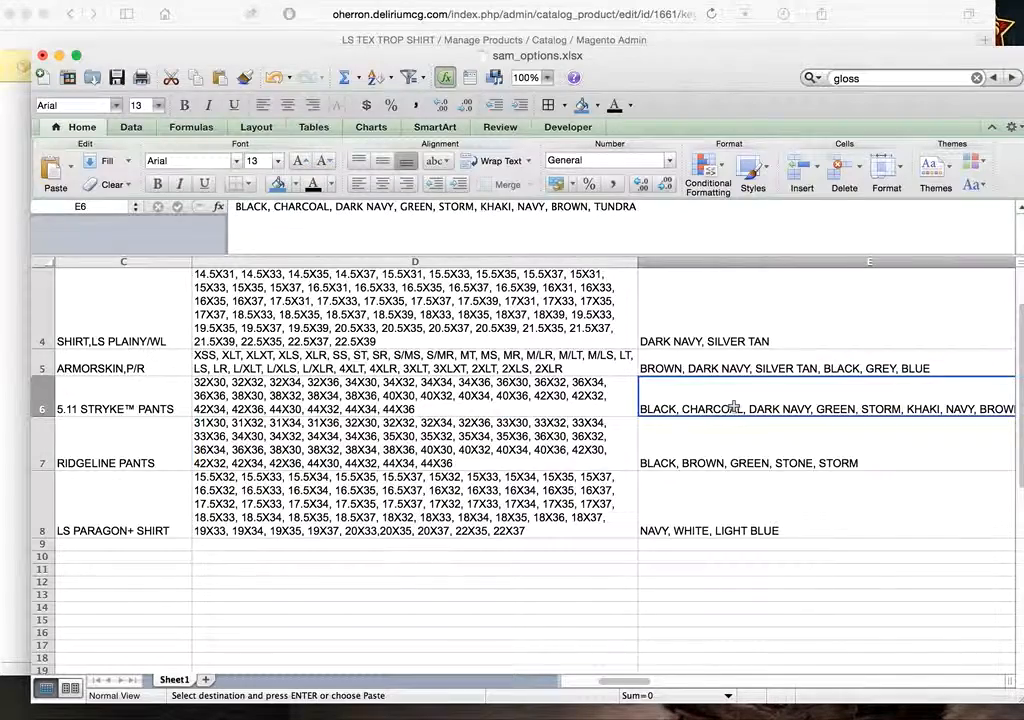
scroll(733, 406, "right", 3)
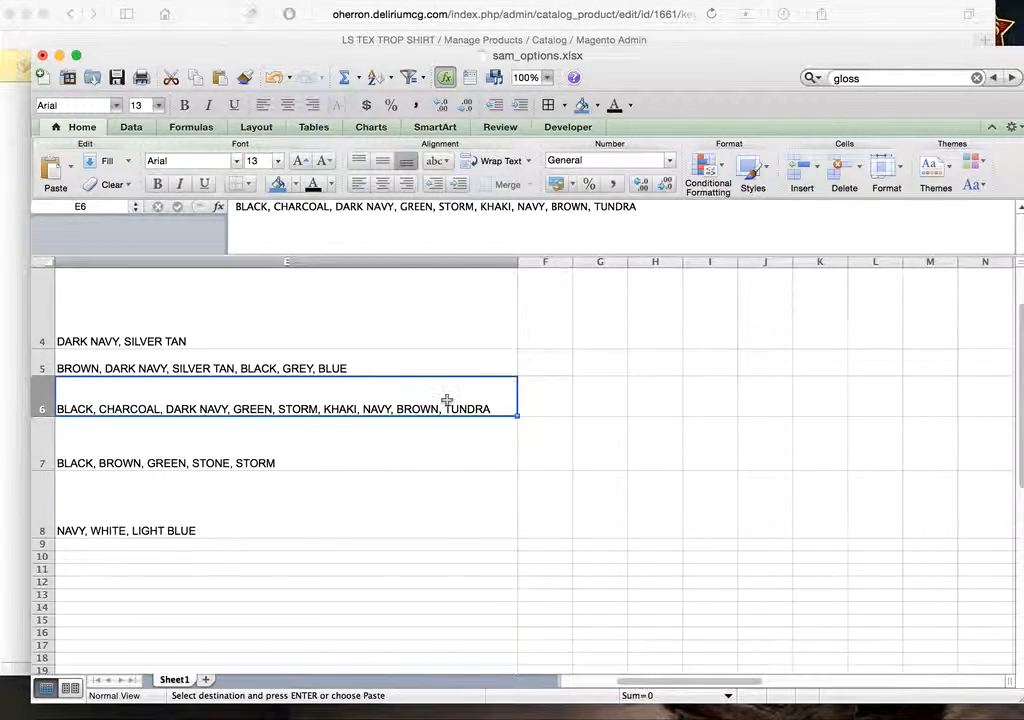
scroll(447, 400, "left", 4)
left_click(548, 405)
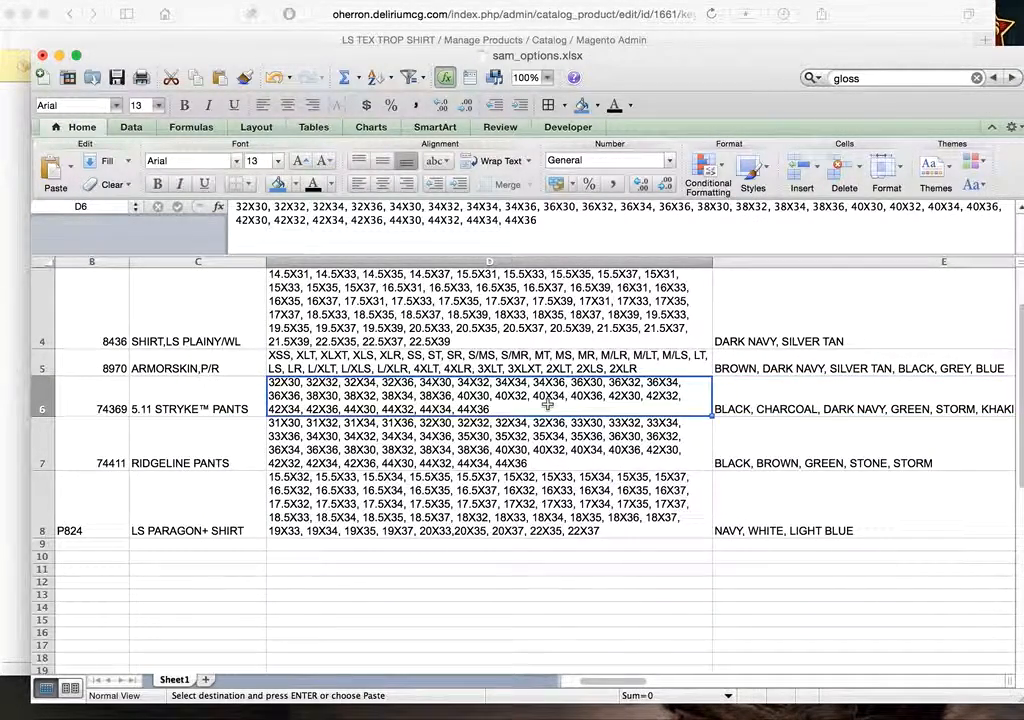
left_click(737, 404)
left_click(676, 396)
scroll(640, 400, "left", 2)
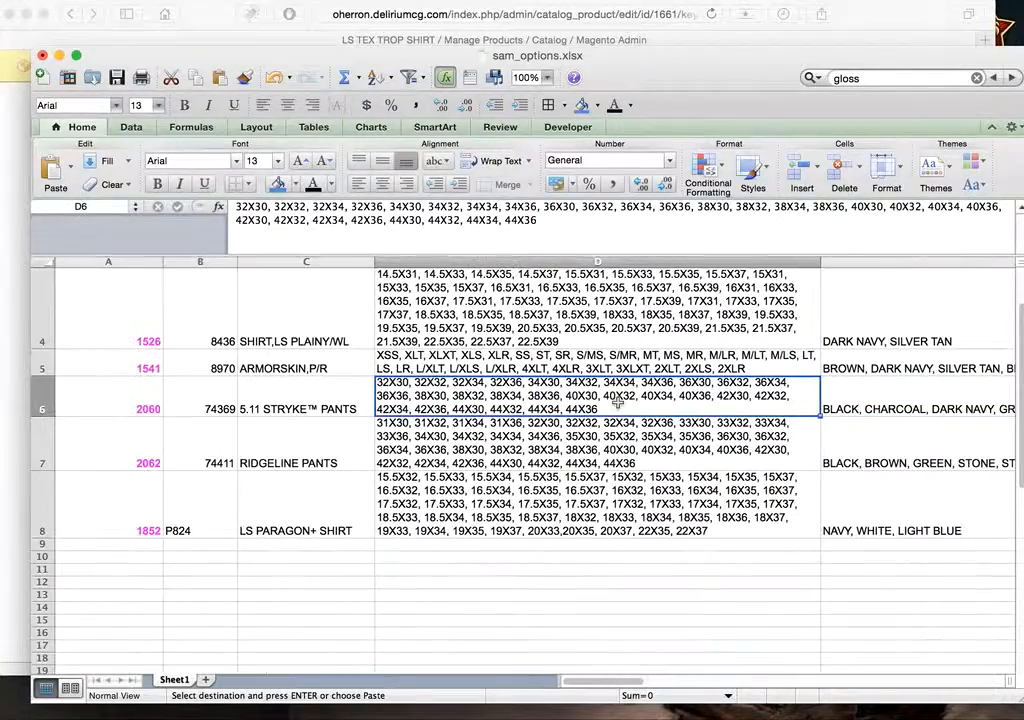
scroll(456, 400, "up", 3)
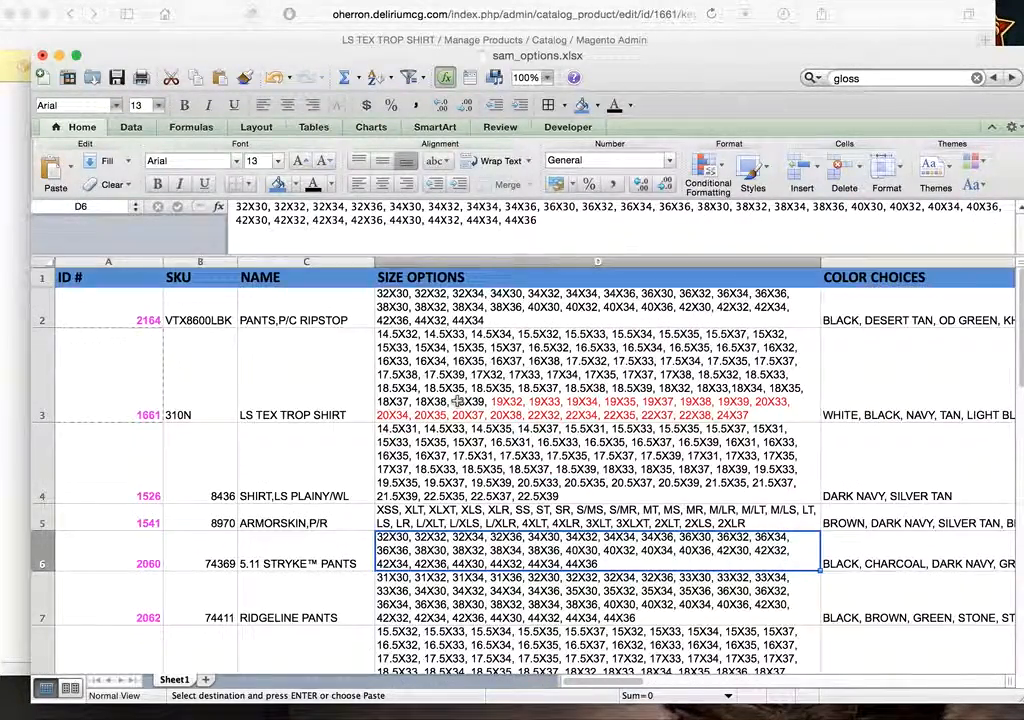
scroll(456, 400, "down", 2)
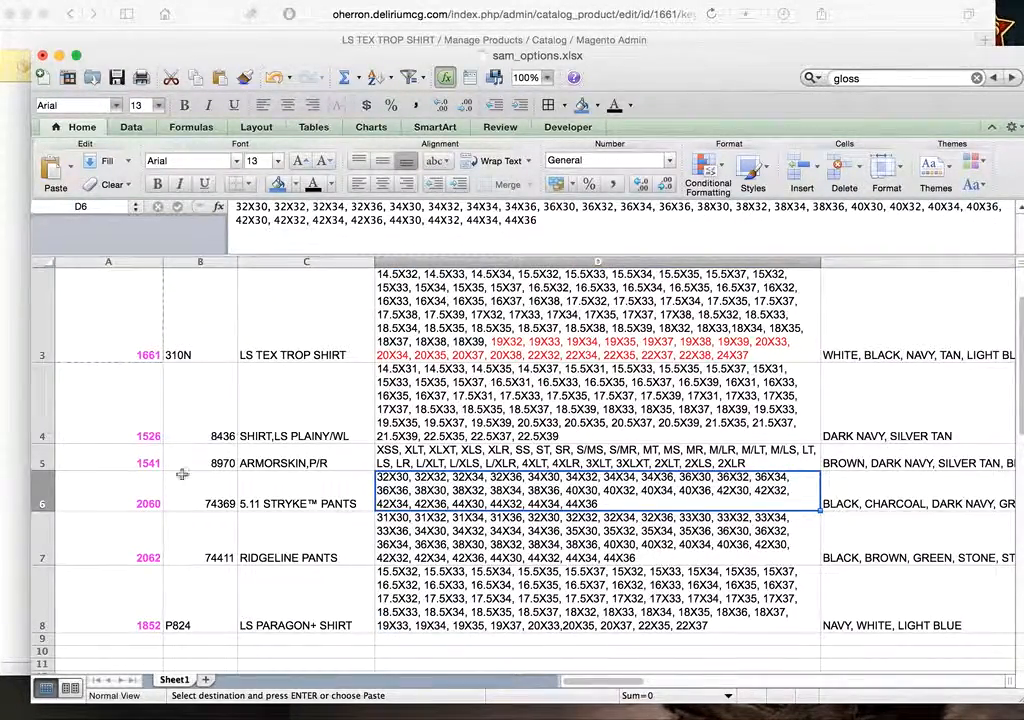
Step: Return to Magento, recheck the associated products of LS TEX TROP SHIRT, and save the product while keeping it open for editing
left_click(22, 397)
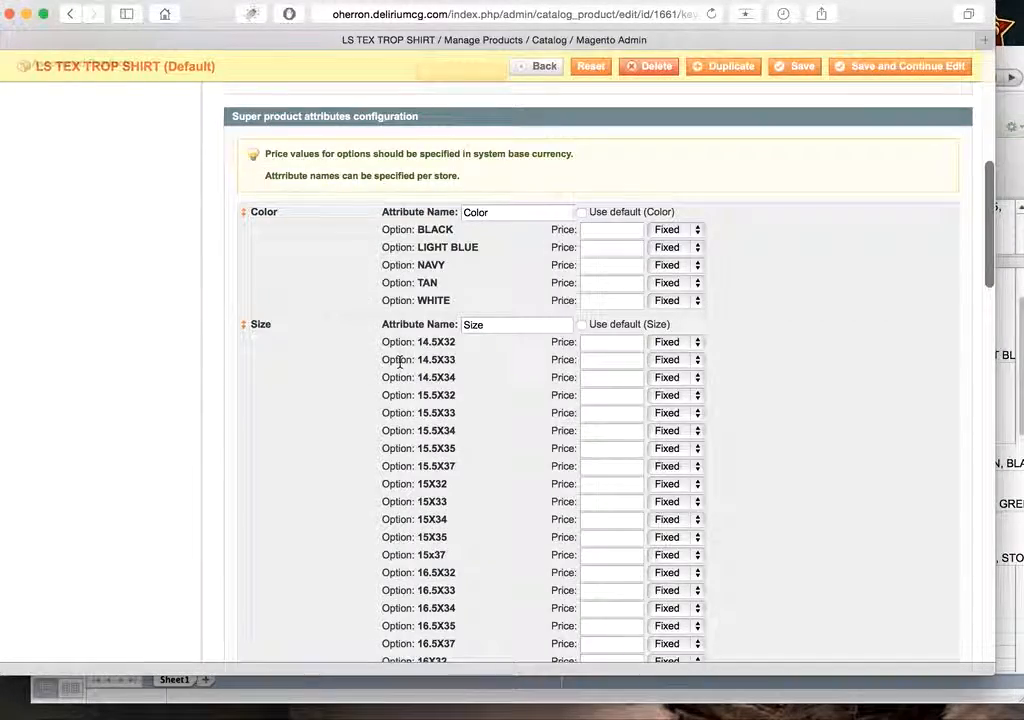
scroll(400, 362, "down", 2)
scroll(400, 362, "down", 10)
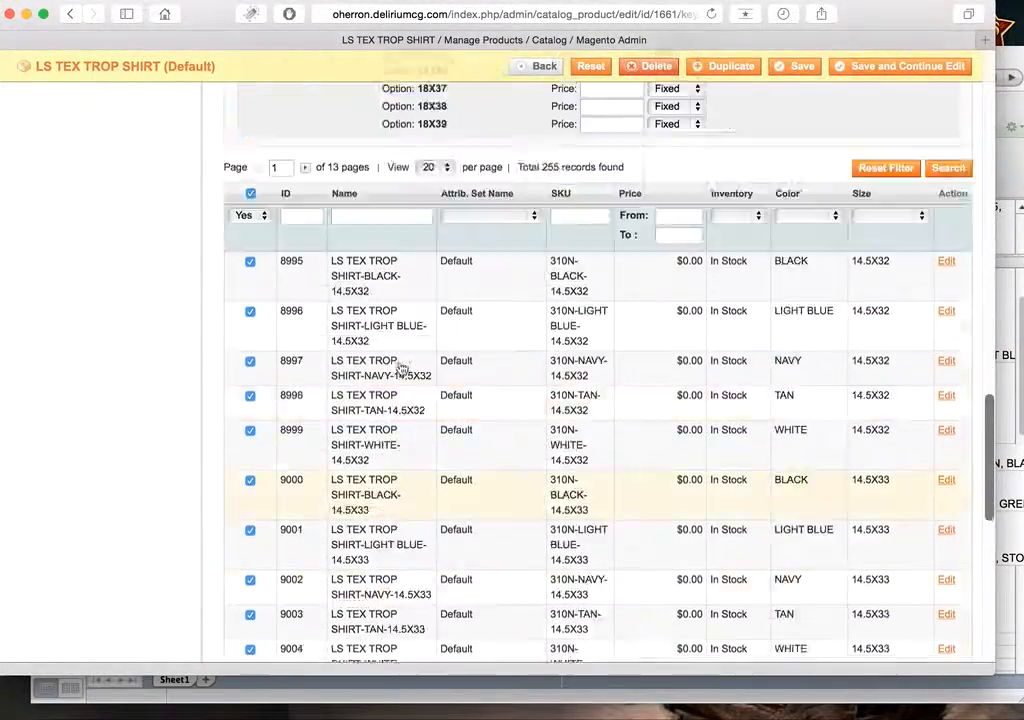
scroll(400, 362, "up", 11)
scroll(399, 364, "up", 8)
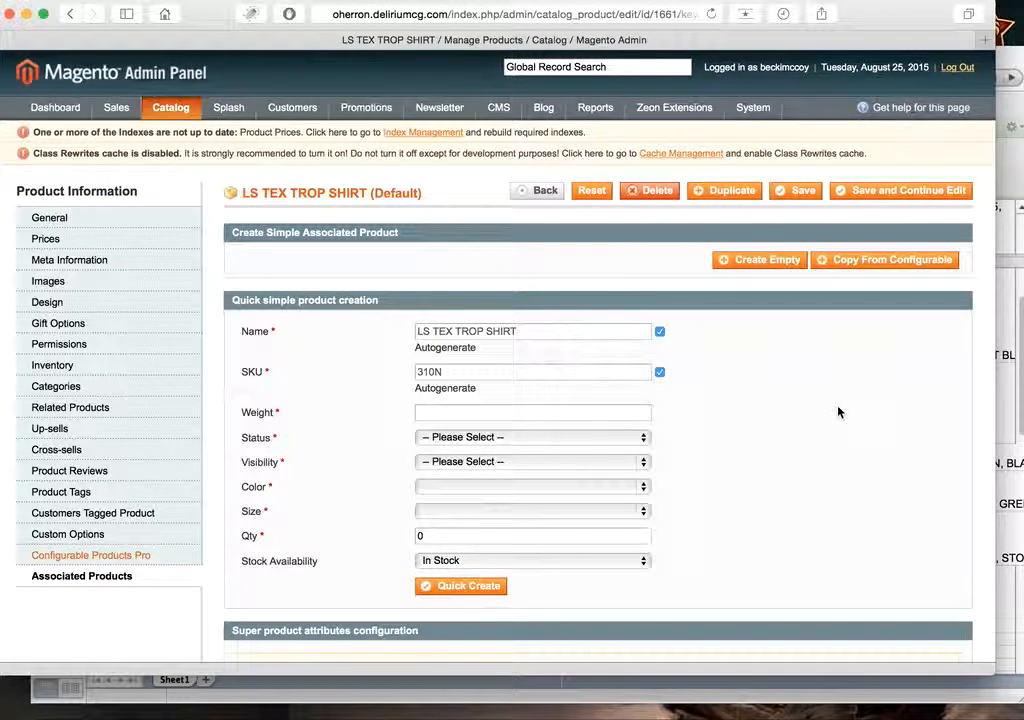
left_click(882, 196)
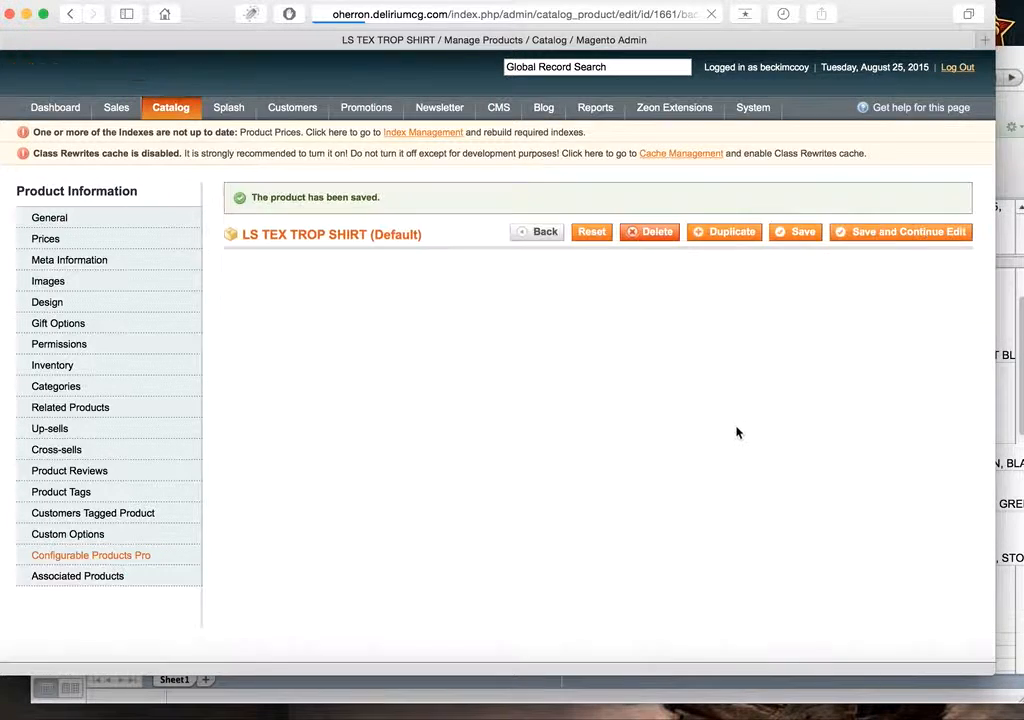
Step: Start a quick simple product for LS TEX TROP SHIRT with weight 0, status Enabled and visibility Not Visible Individually
scroll(625, 580, "down", 5)
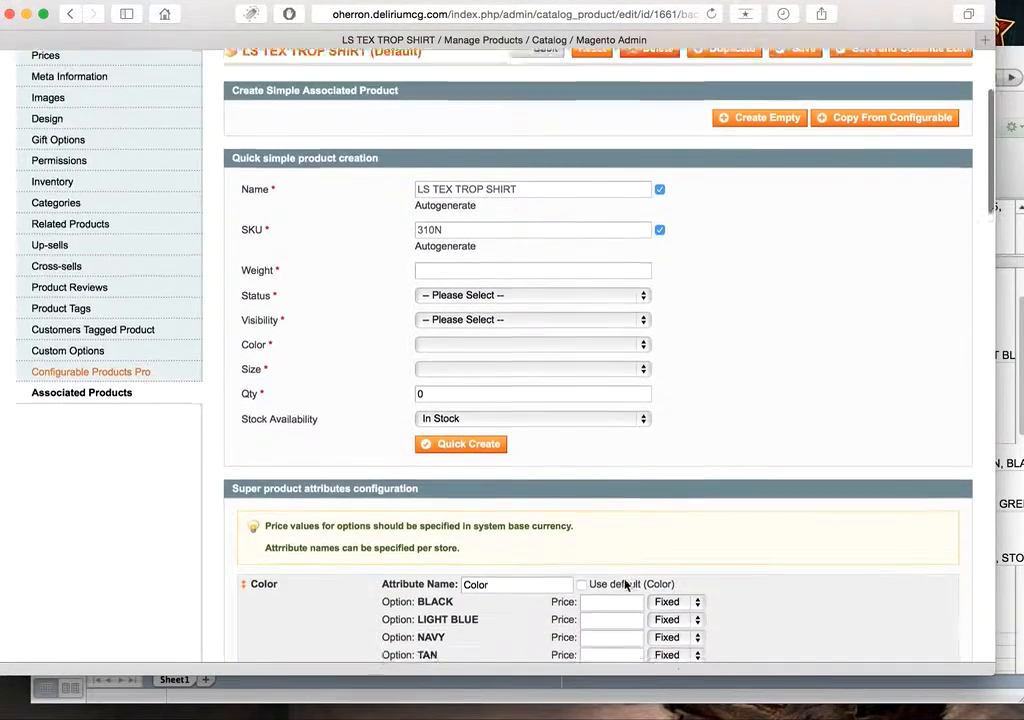
scroll(406, 324, "up", 2)
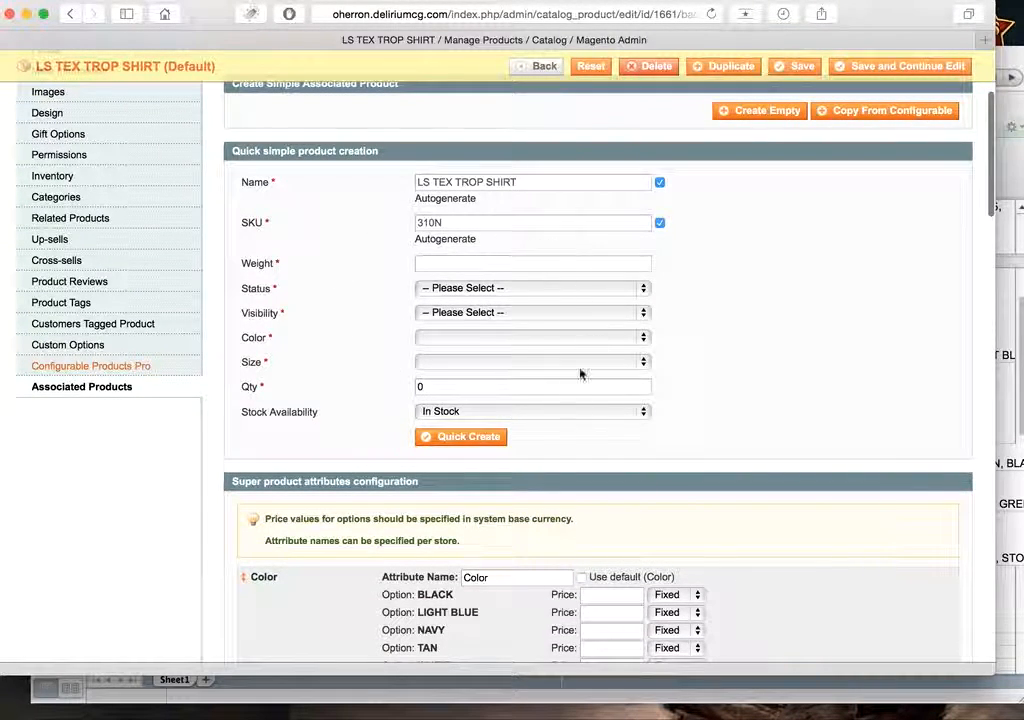
left_click(437, 264)
type("0")
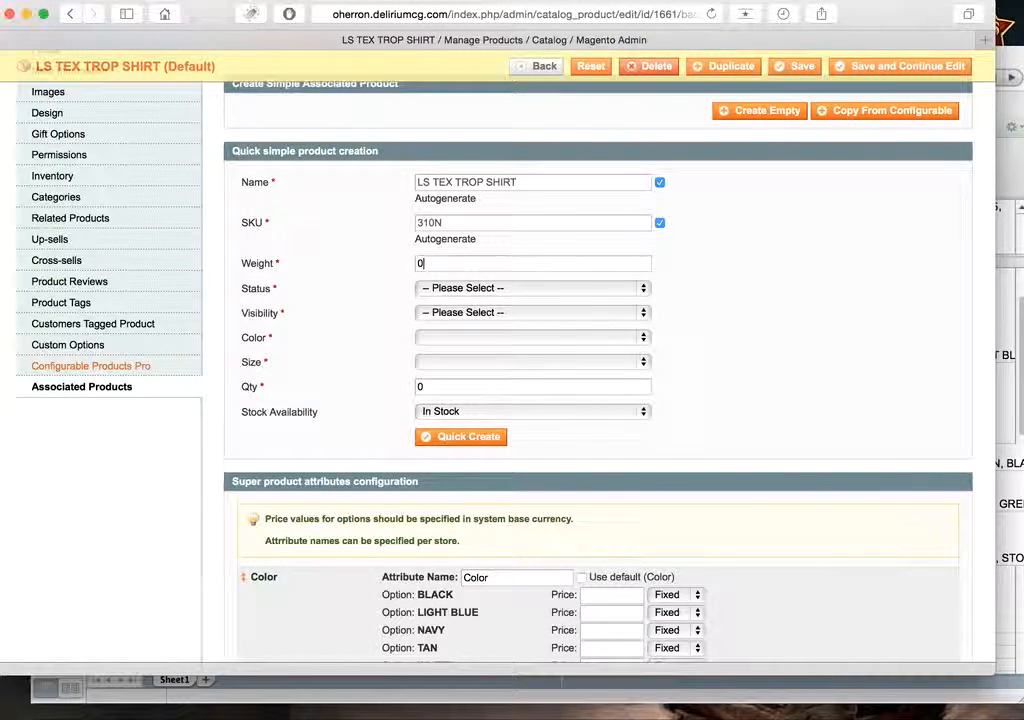
left_click(437, 287)
left_click(443, 310)
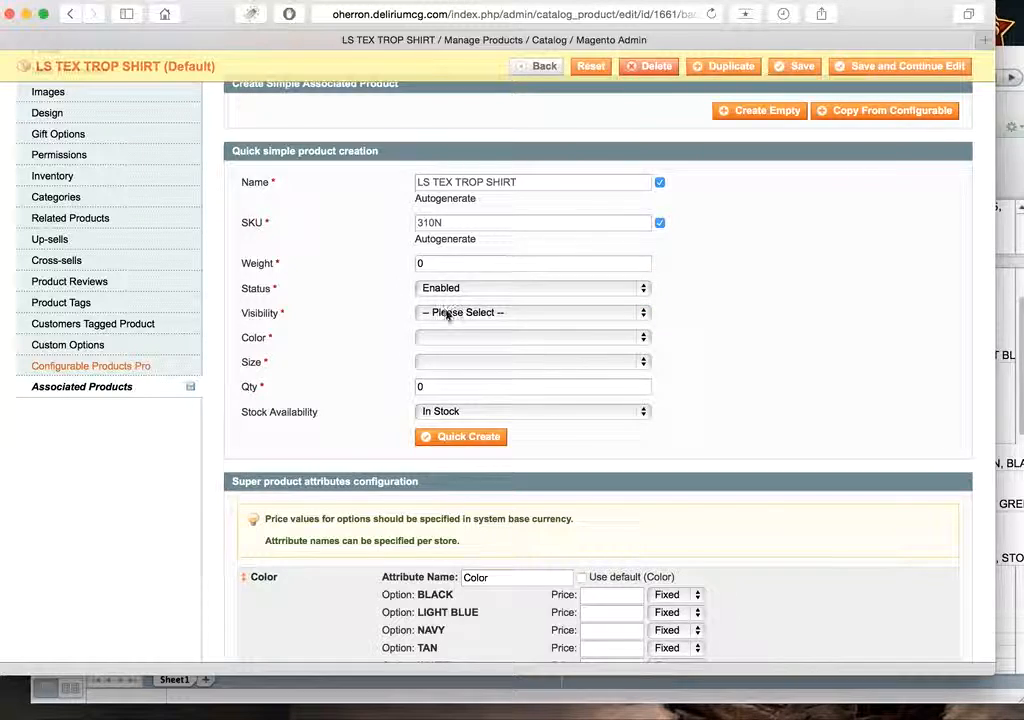
left_click(445, 313)
left_click(456, 334)
Step: Choose color BLACK and size 0 for the quick simple product
left_click(458, 339)
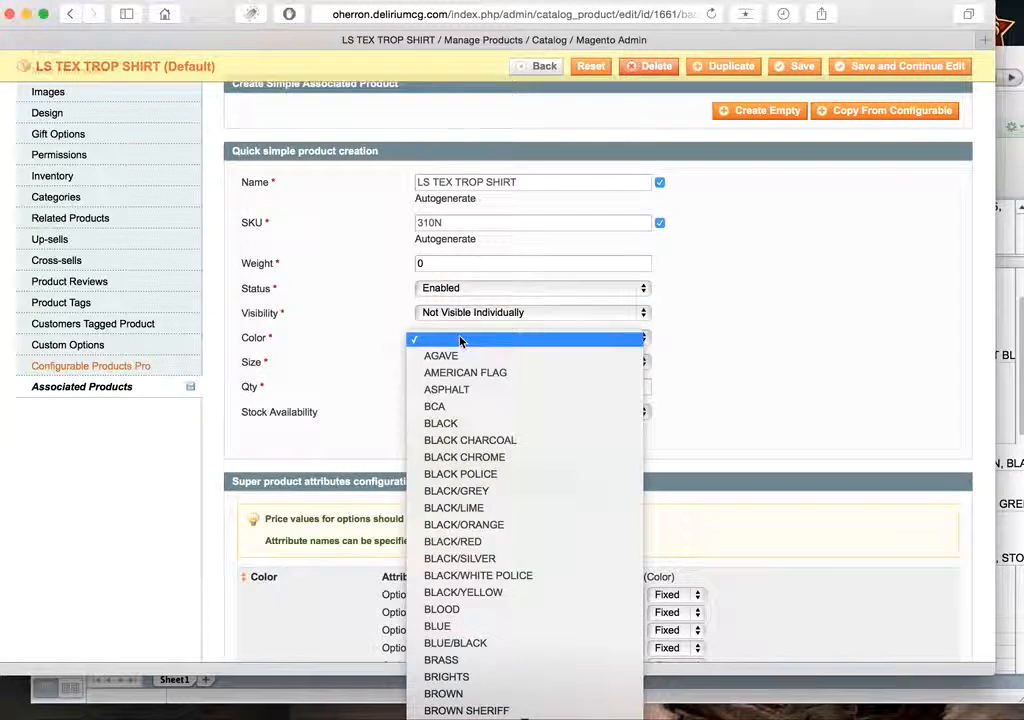
left_click(467, 426)
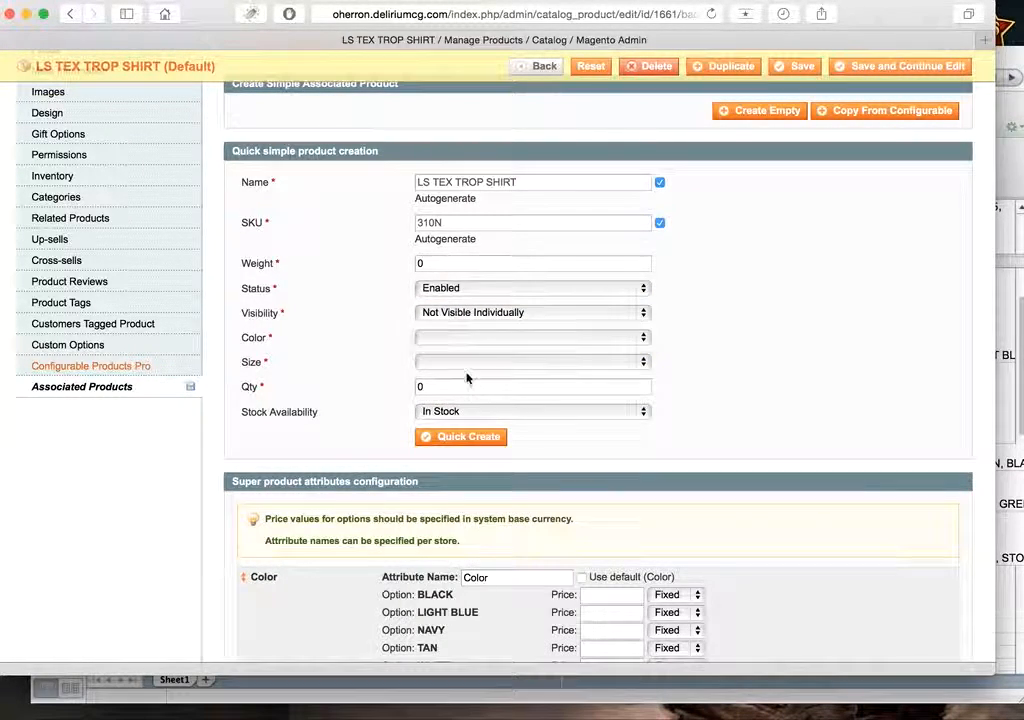
left_click(462, 366)
left_click(475, 485)
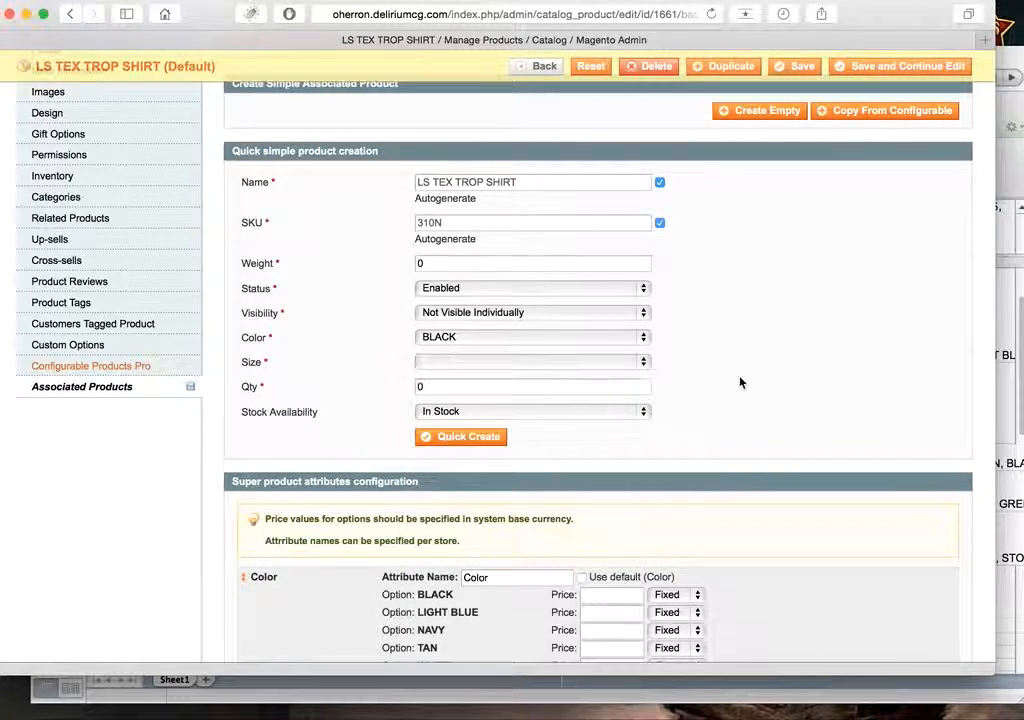
Step: Review the configured color and size options of LS TEX TROP SHIRT and check the page and record counts of its associated products
scroll(657, 377, "down", 5)
scroll(657, 377, "up", 4)
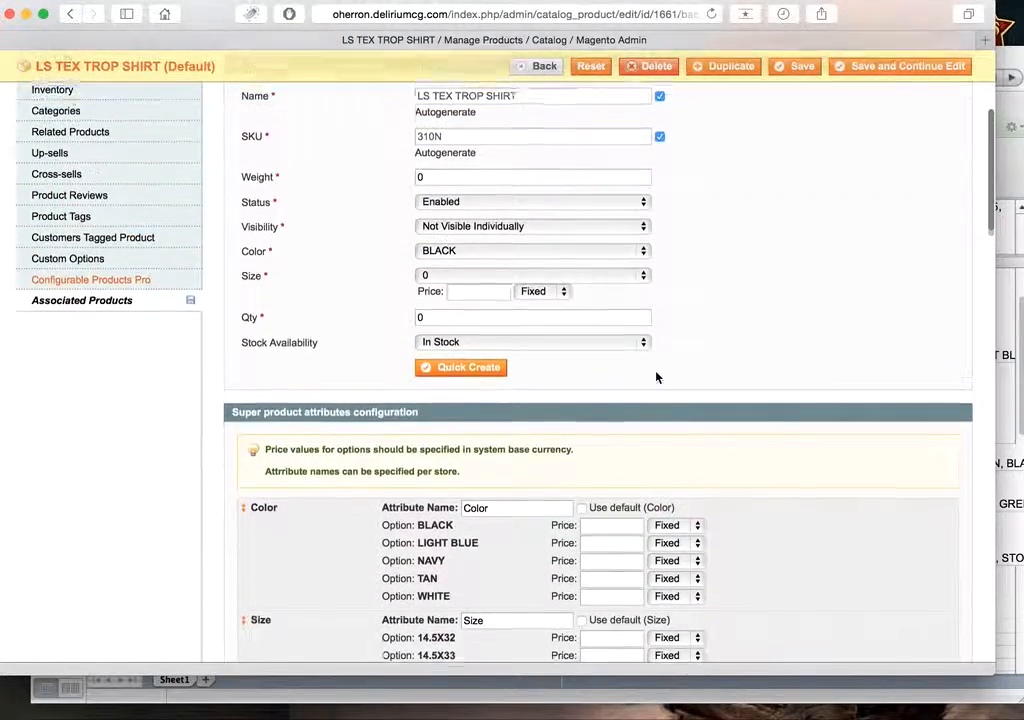
scroll(612, 313, "down", 20)
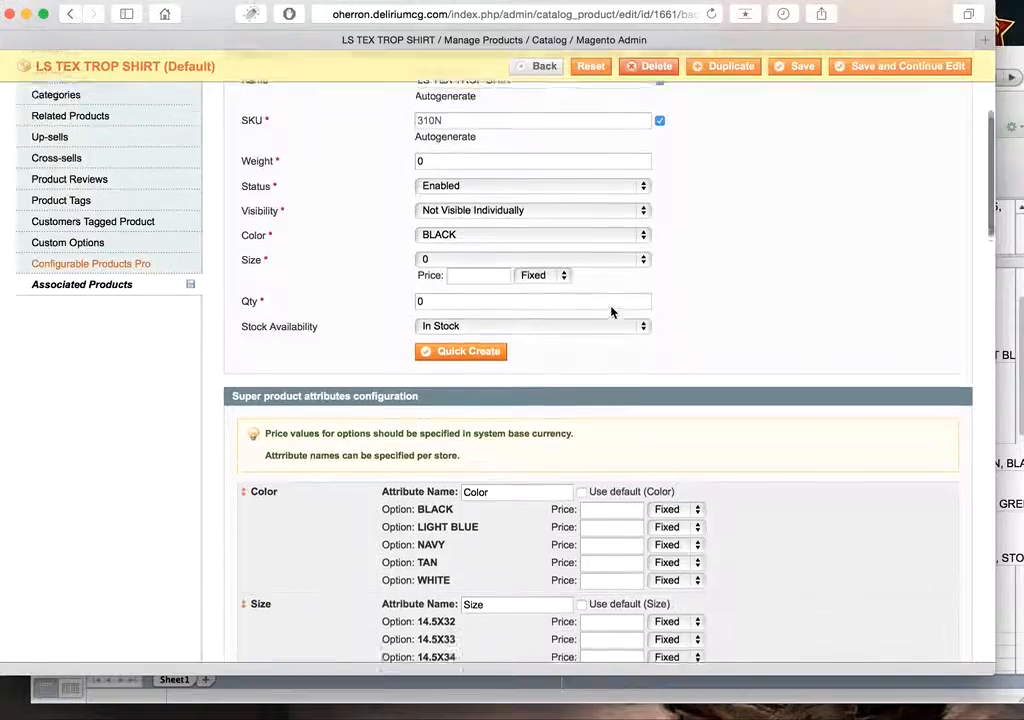
scroll(612, 313, "up", 15)
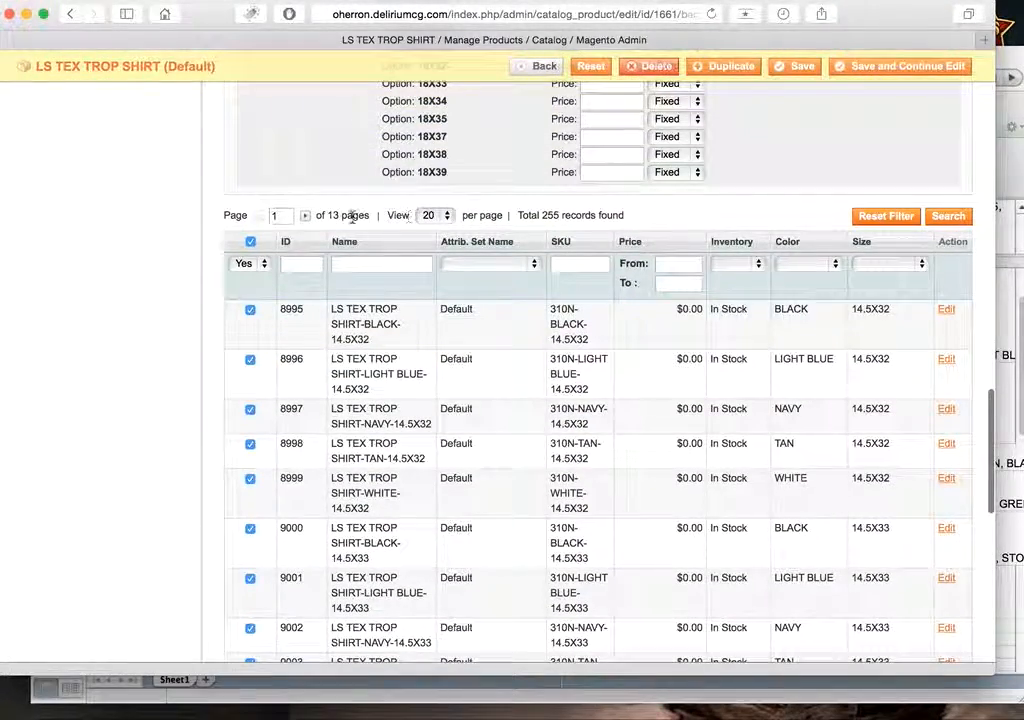
left_click_drag(326, 216, 368, 215)
left_click_drag(542, 215, 631, 215)
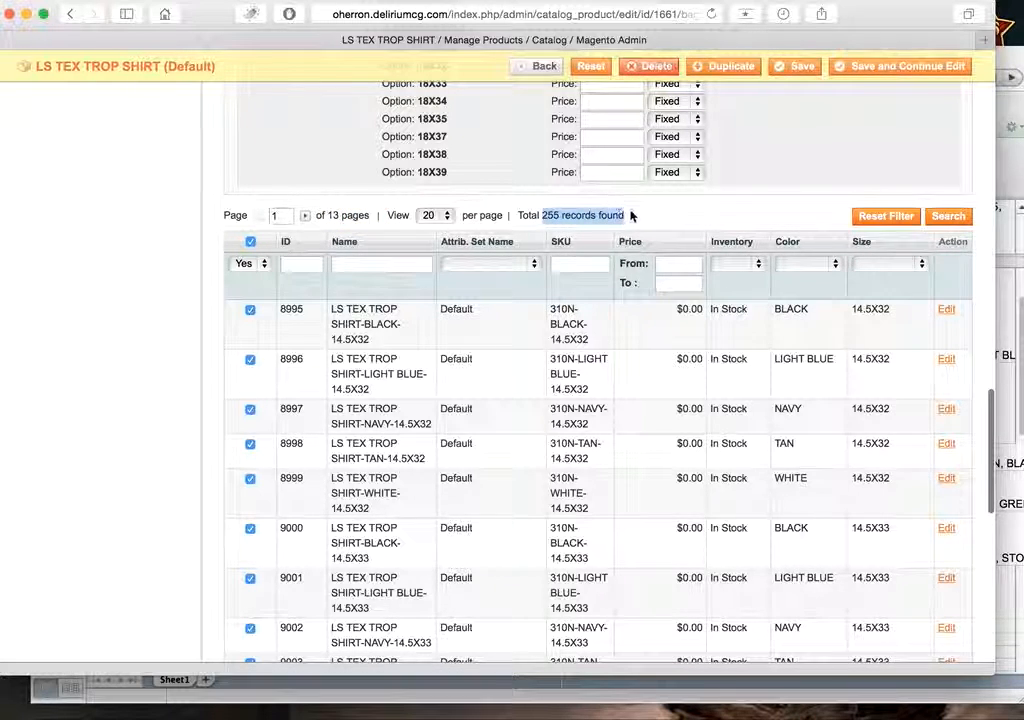
left_click(636, 217)
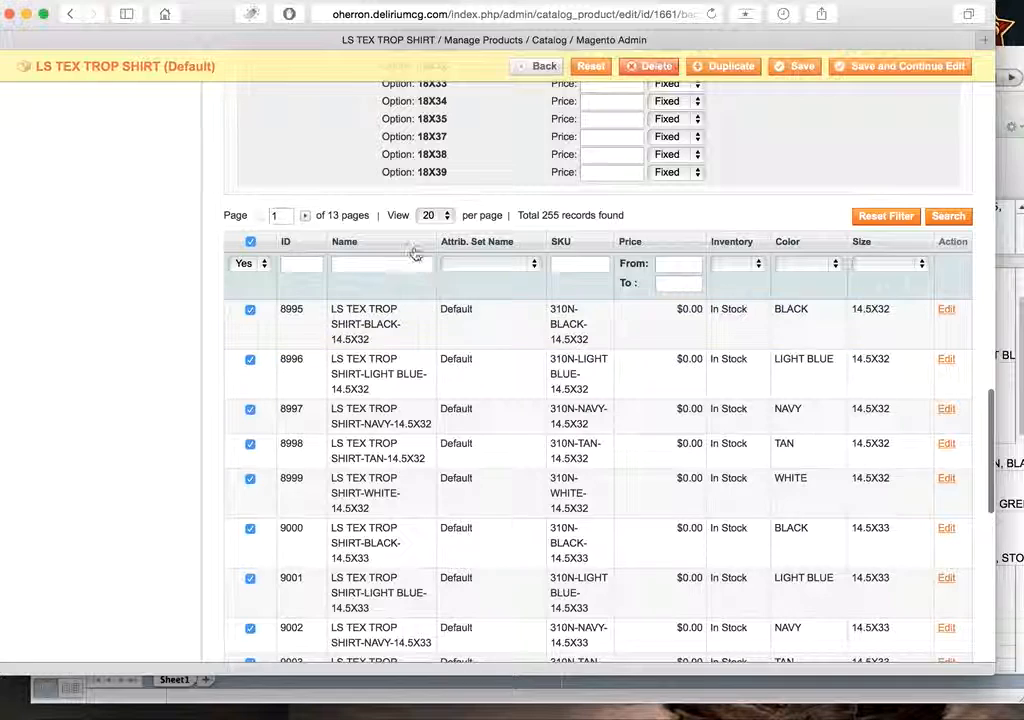
left_click_drag(327, 214, 365, 215)
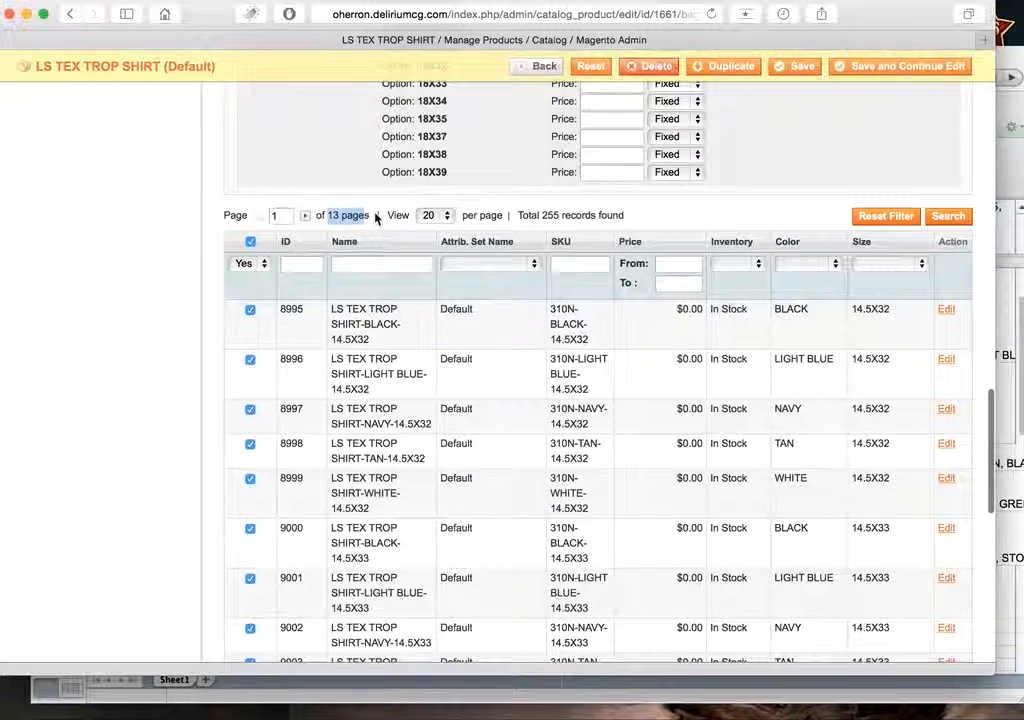
left_click(377, 218)
Step: Open the associated product LS TEX TROP SHIRT-BLACK-14.5X32 for editing, review its general information, and close its window
scroll(569, 365, "down", 1)
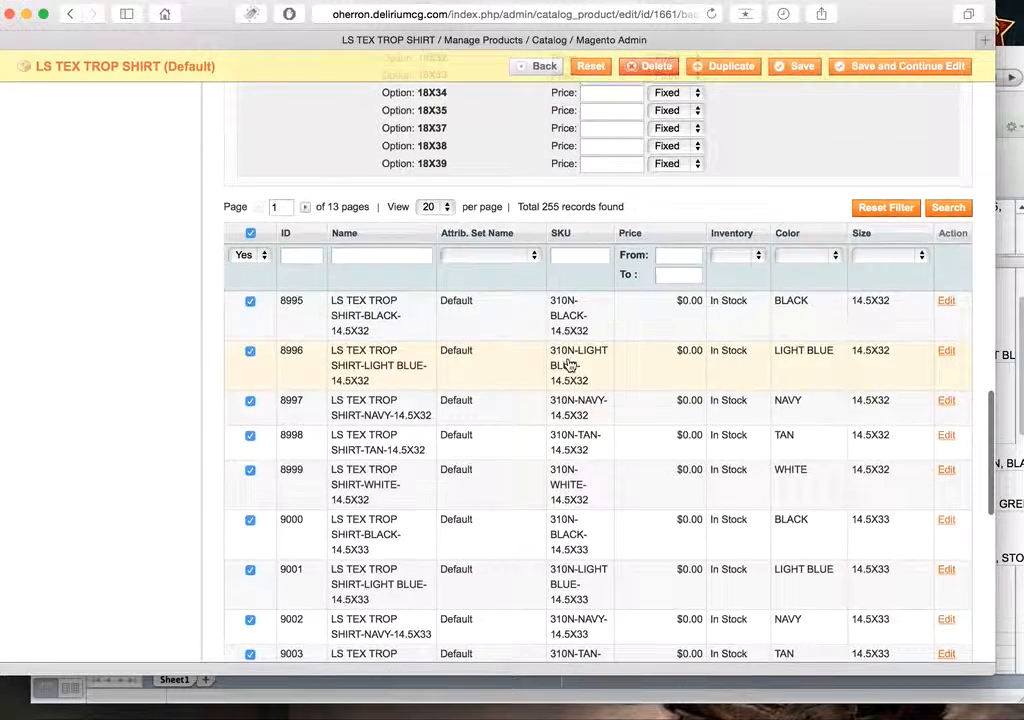
scroll(700, 412, "down", 10)
scroll(702, 411, "up", 15)
scroll(706, 423, "down", 10)
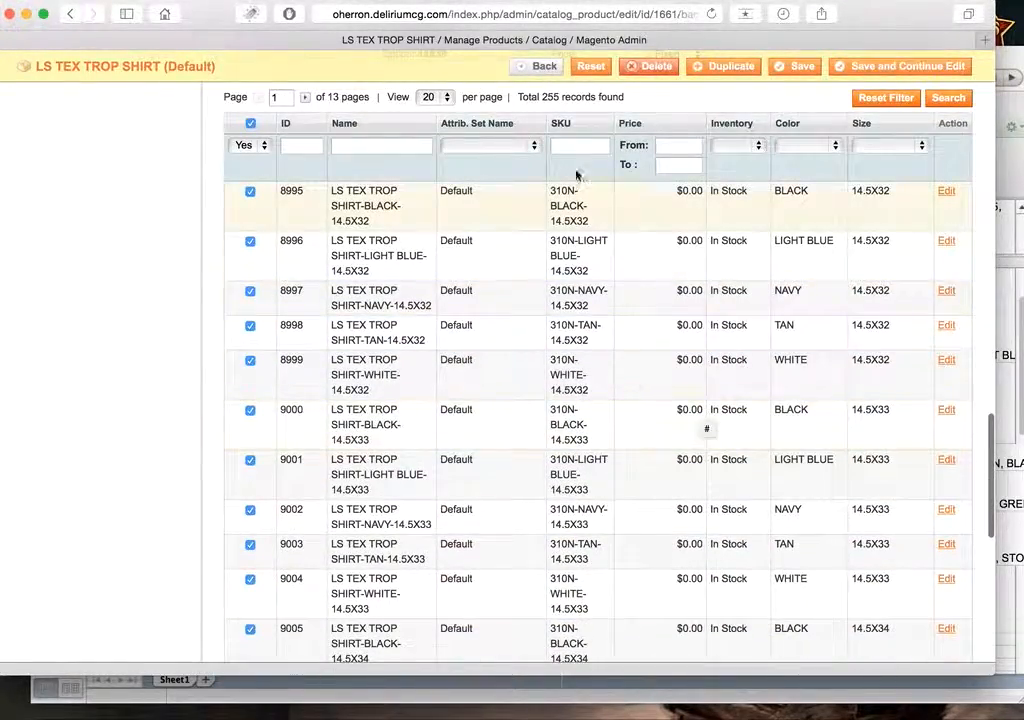
left_click(947, 196)
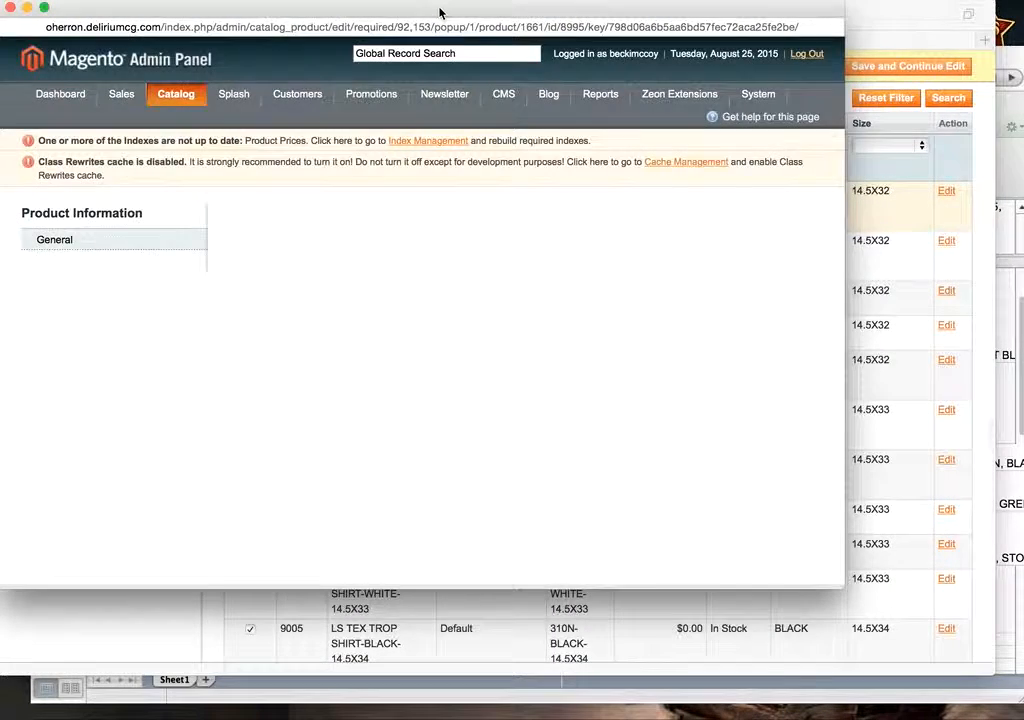
left_click_drag(440, 13, 500, 13)
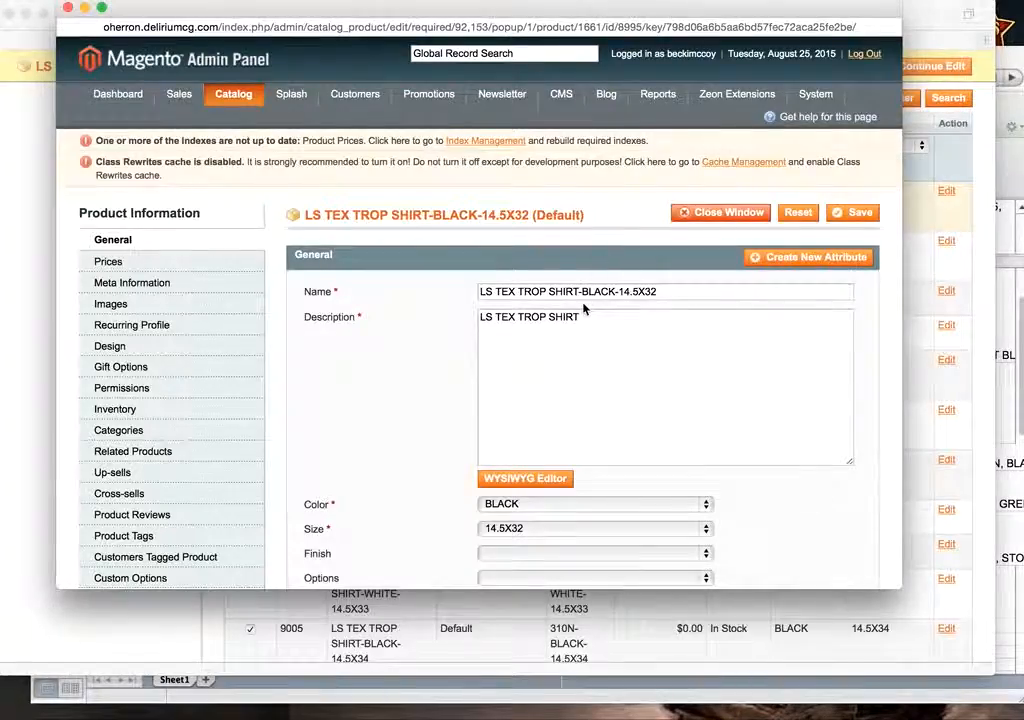
scroll(584, 309, "down", 8)
scroll(584, 309, "up", 9)
scroll(333, 338, "down", 20)
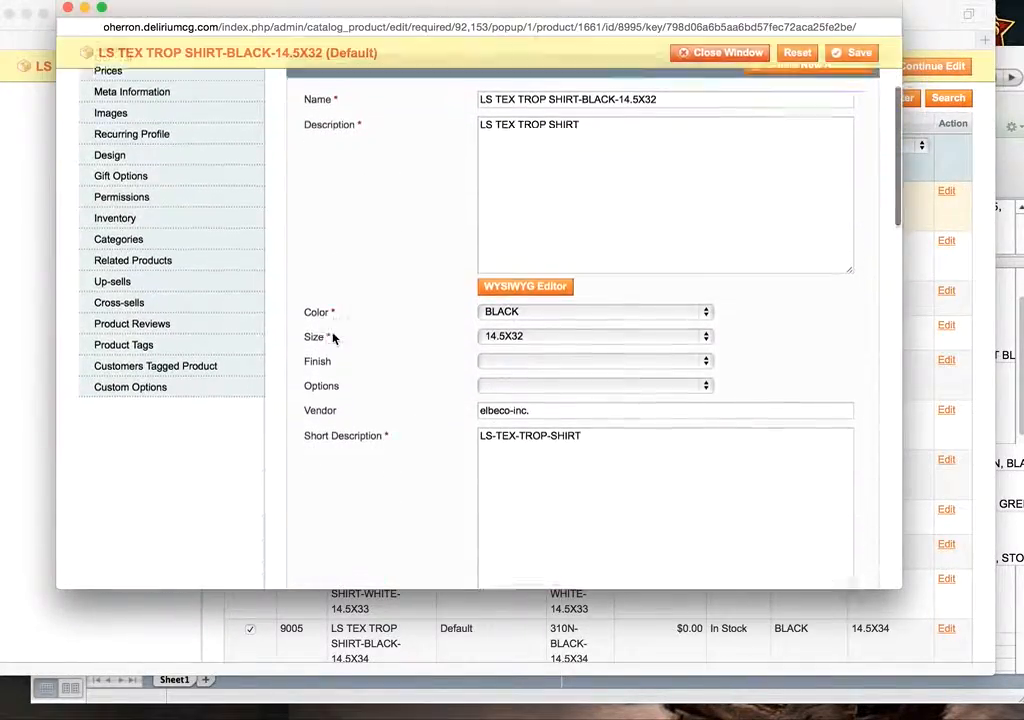
scroll(333, 338, "up", 8)
scroll(333, 338, "up", 12)
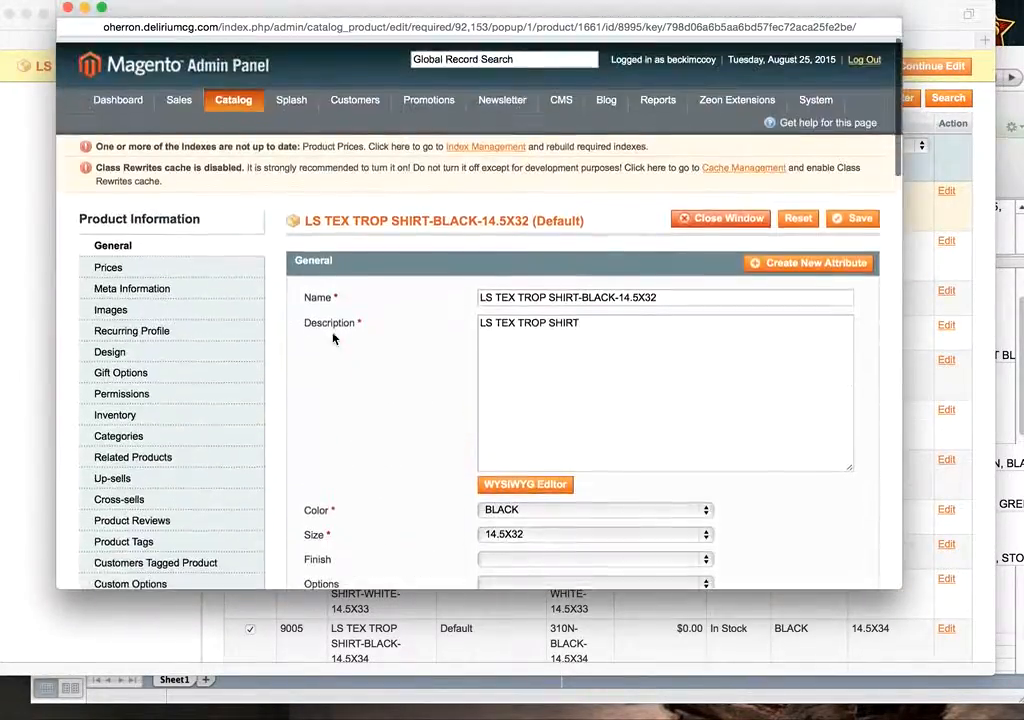
left_click(67, 9)
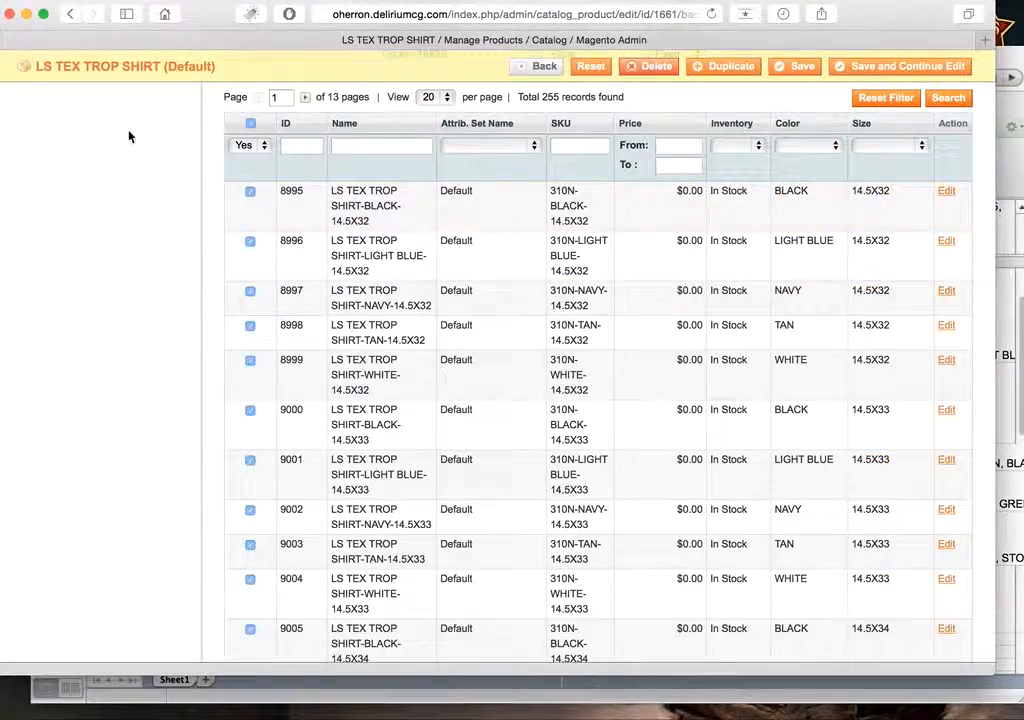
Step: Look back over the quick simple product form and the color and size attribute configuration of LS TEX TROP SHIRT
scroll(415, 272, "up", 2)
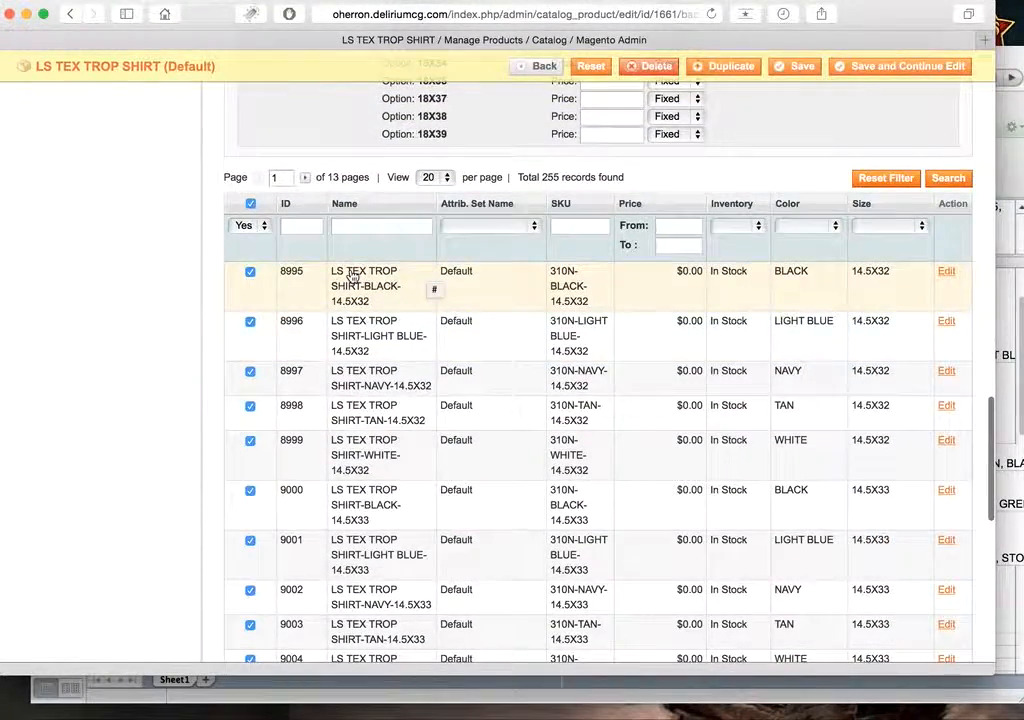
scroll(350, 277, "up", 20)
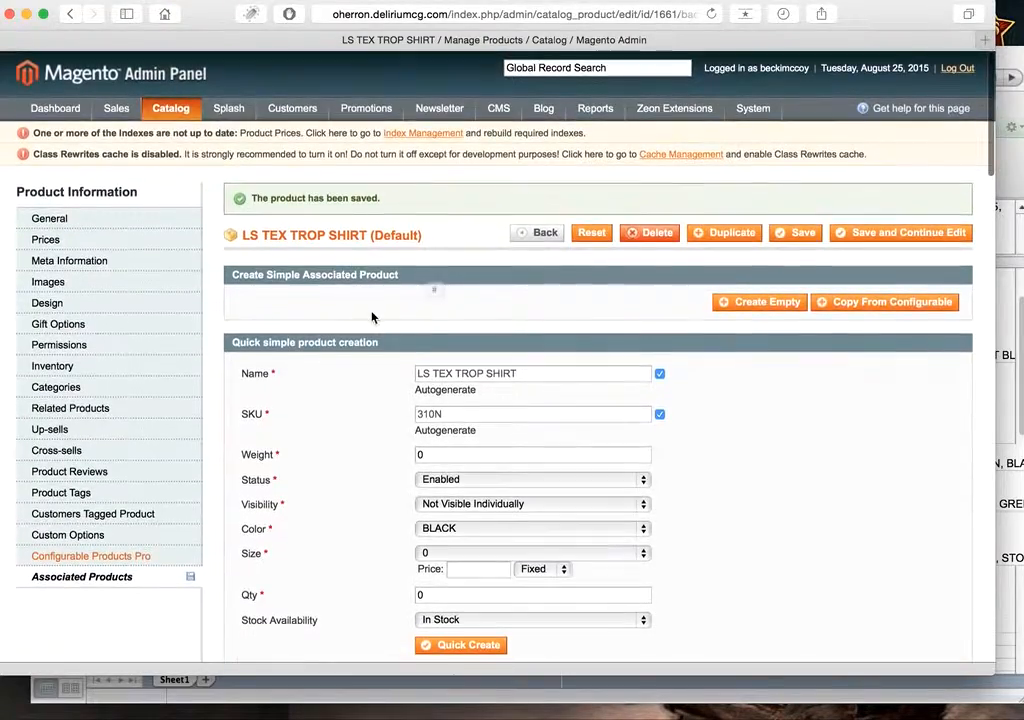
scroll(348, 517, "down", 5)
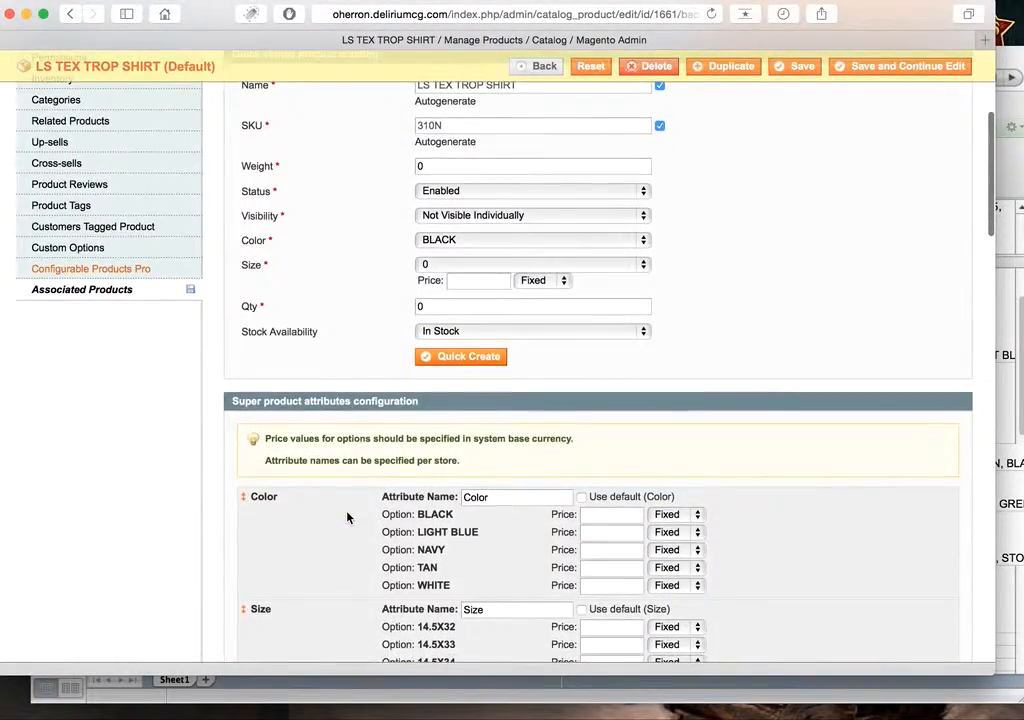
scroll(348, 517, "up", 3)
scroll(466, 418, "up", 3)
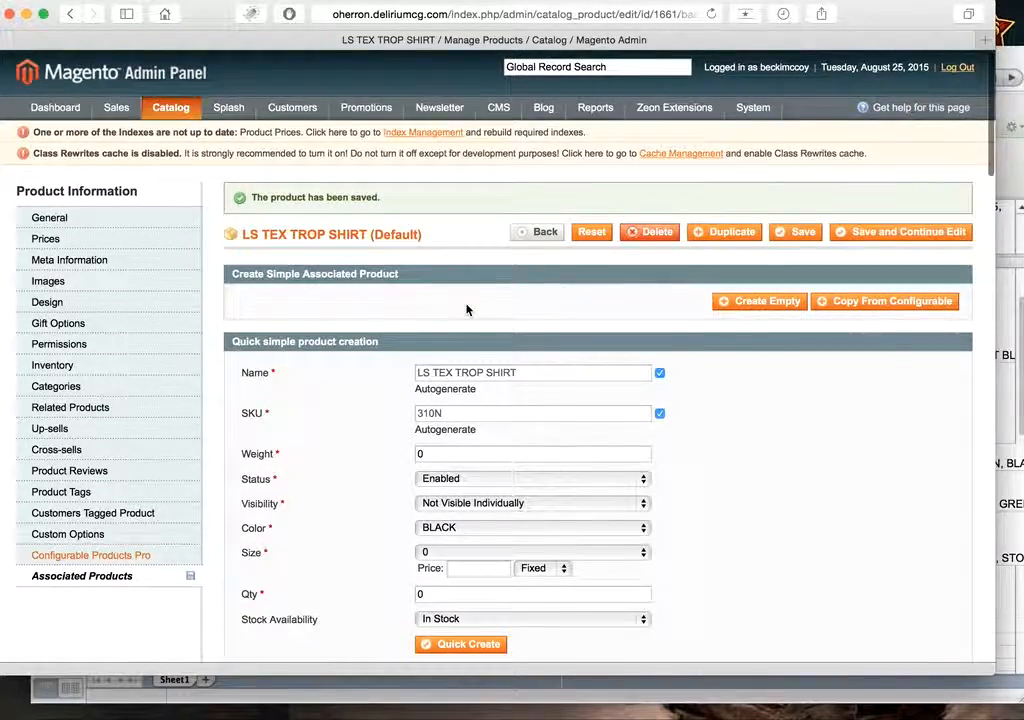
Step: Switch to Excel and look over the products' size options and color choices in sam_options.xlsx
left_click(1010, 158)
scroll(675, 488, "up", 2)
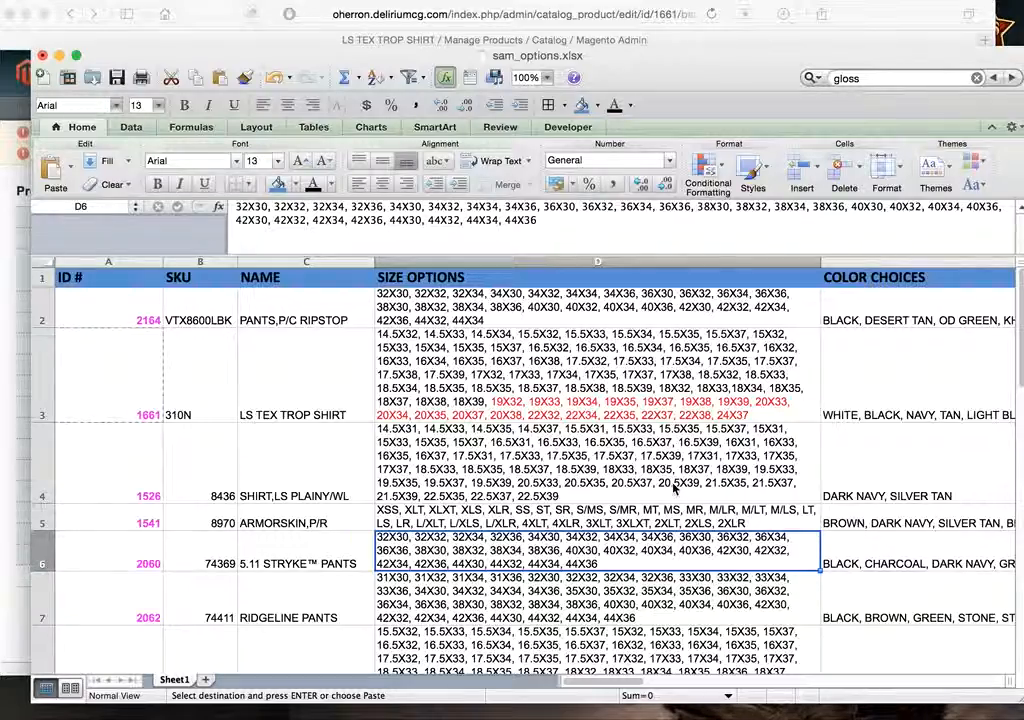
scroll(675, 488, "down", 5)
scroll(675, 488, "up", 5)
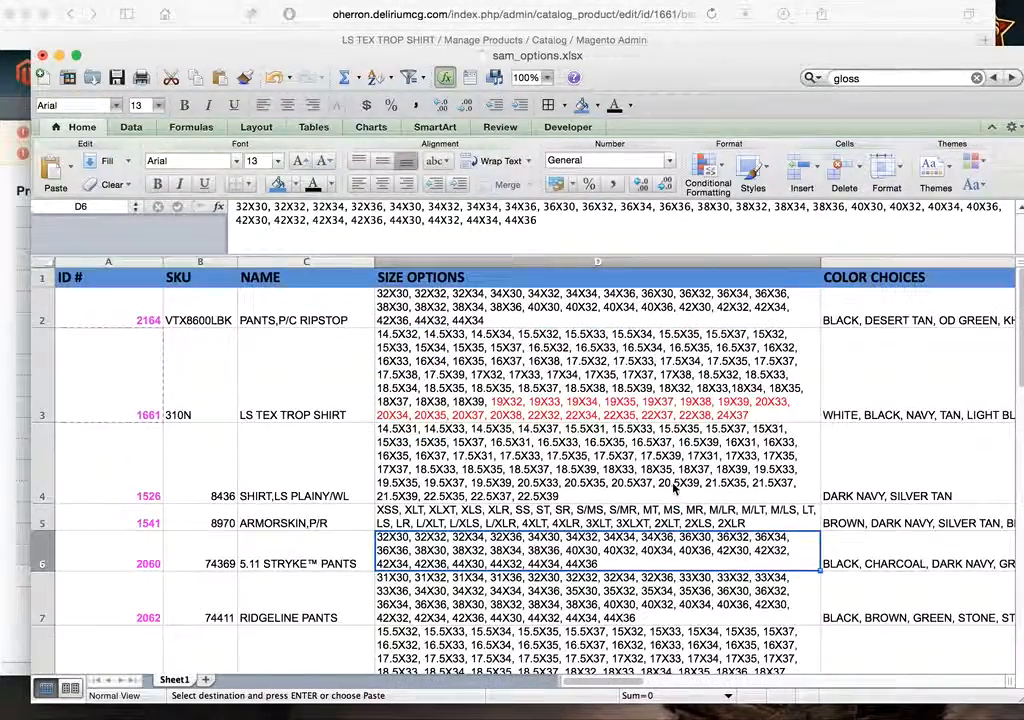
Step: Return to Magento, view the general information of LS TEX TROP SHIRT, and go back to the product list without saving
left_click(877, 18)
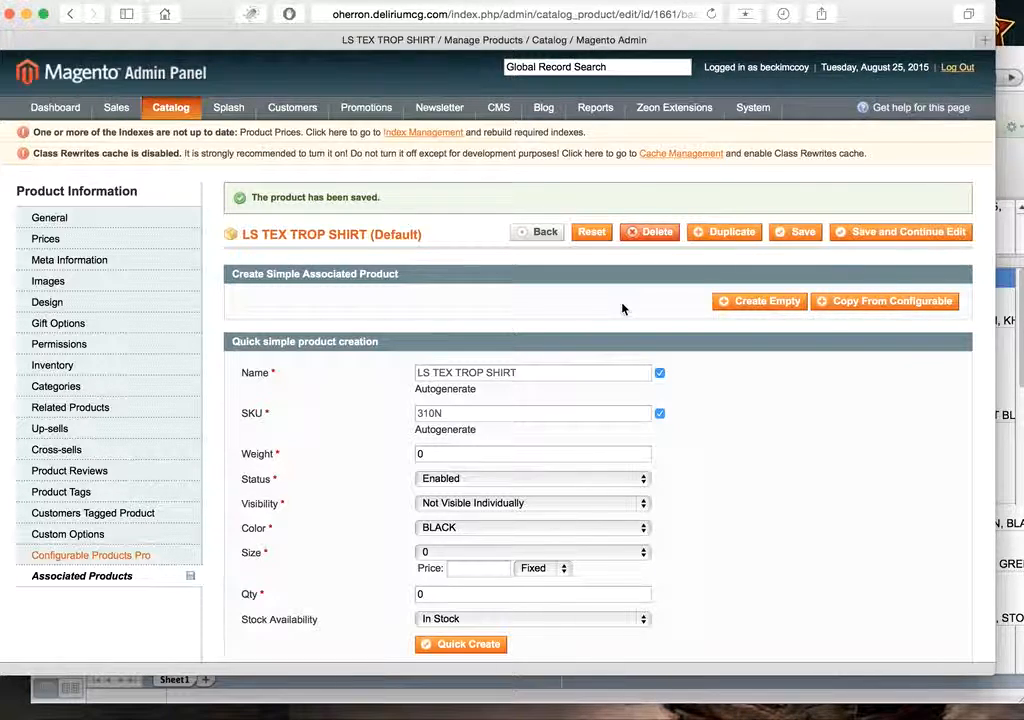
left_click(150, 219)
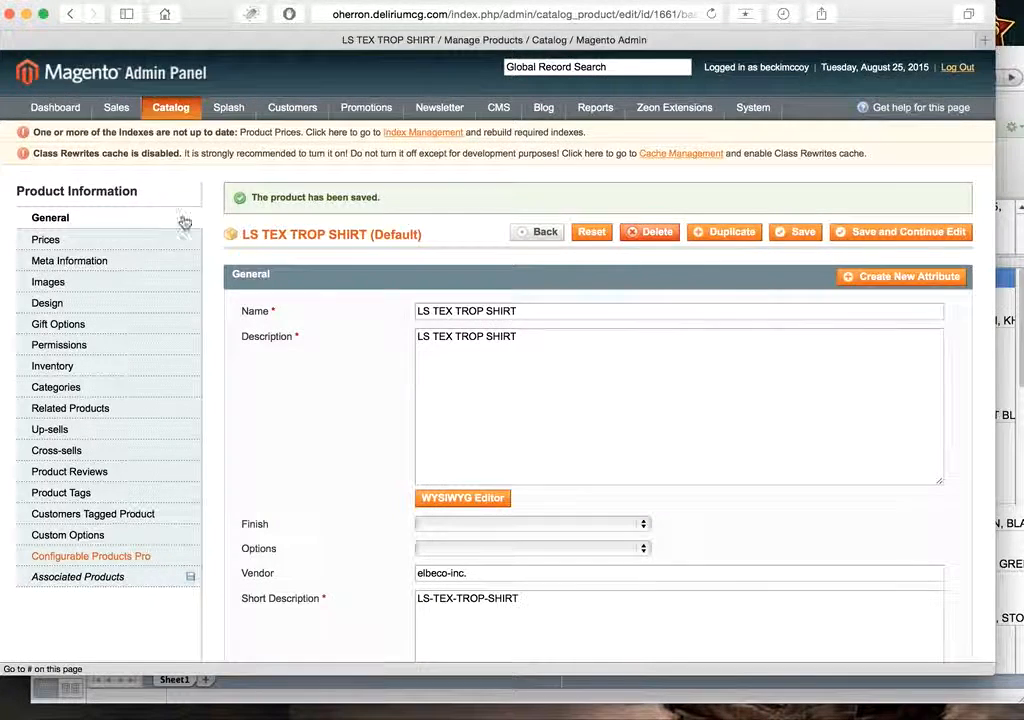
scroll(344, 338, "down", 1)
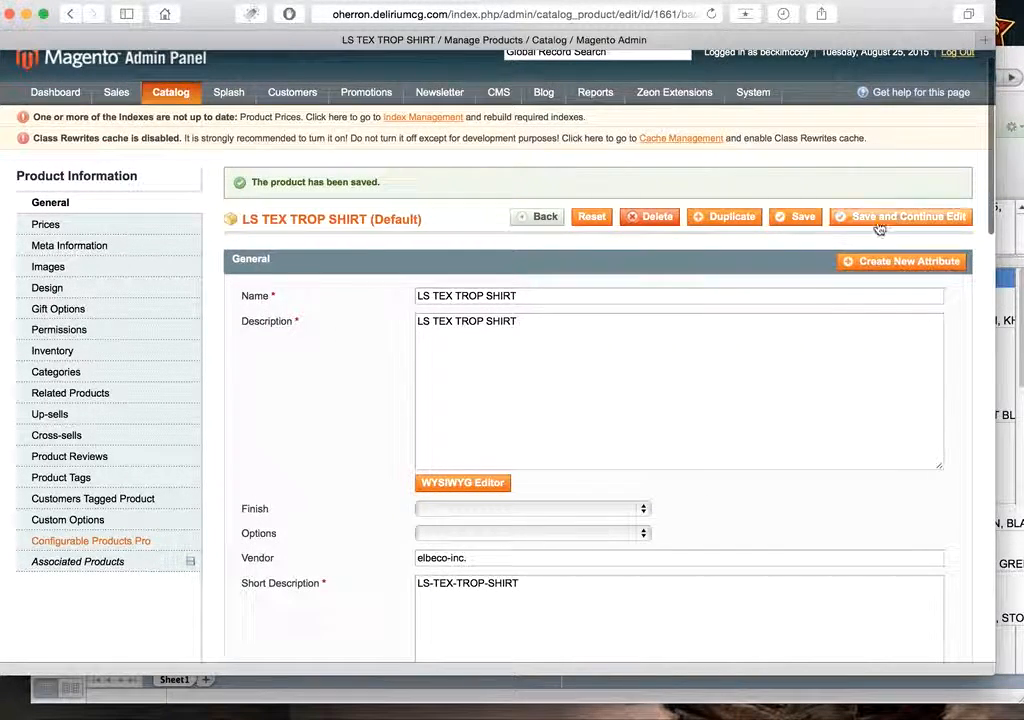
left_click(542, 217)
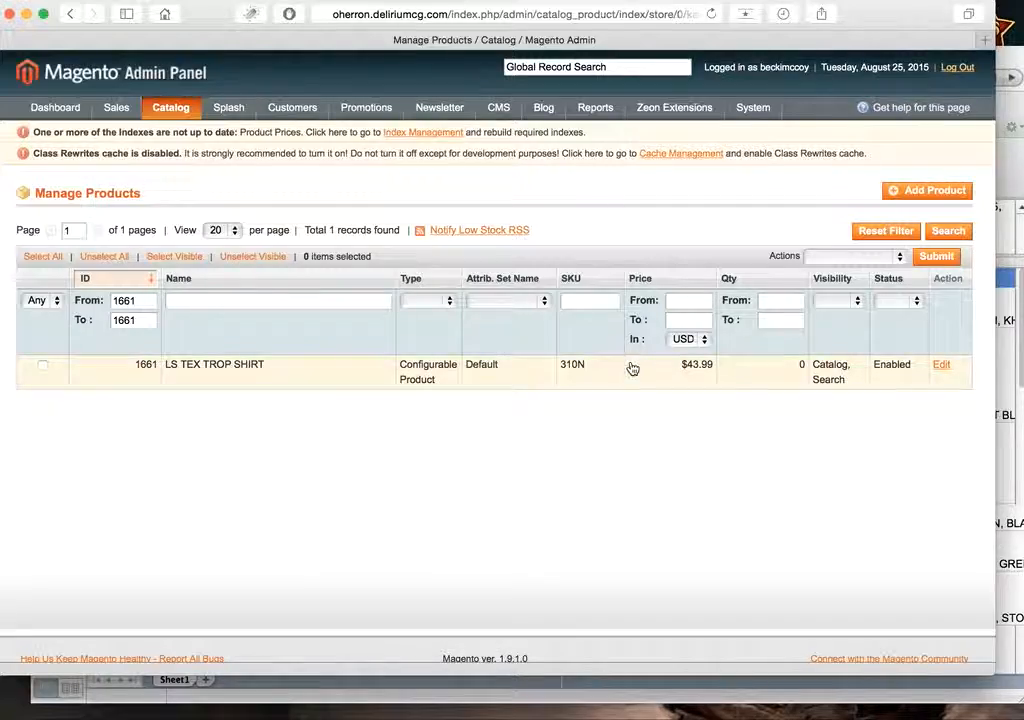
Step: Switch to Excel, look over the product rows, and select the ID cell of LS TEX TROP SHIRT
left_click(1012, 158)
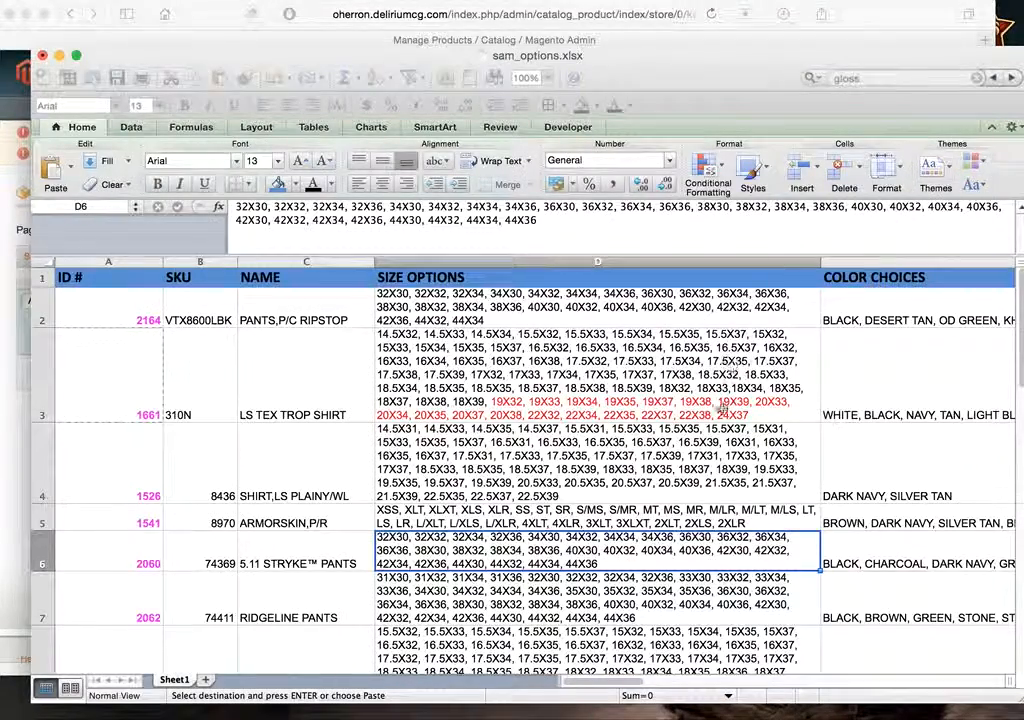
scroll(724, 416, "down", 5)
scroll(724, 416, "up", 5)
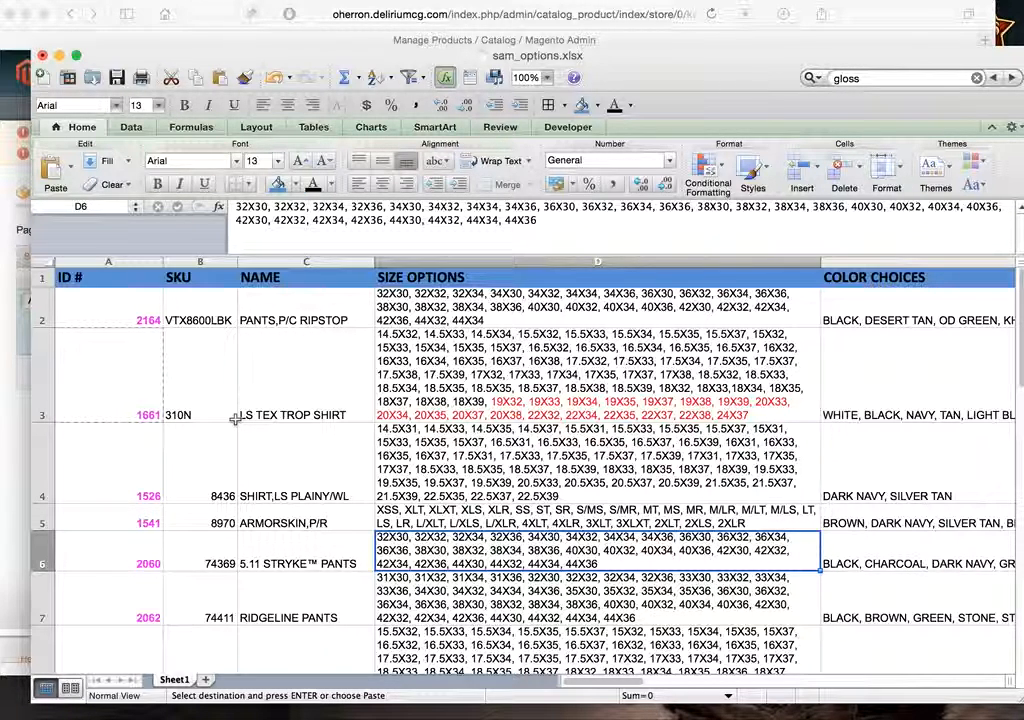
left_click(150, 362)
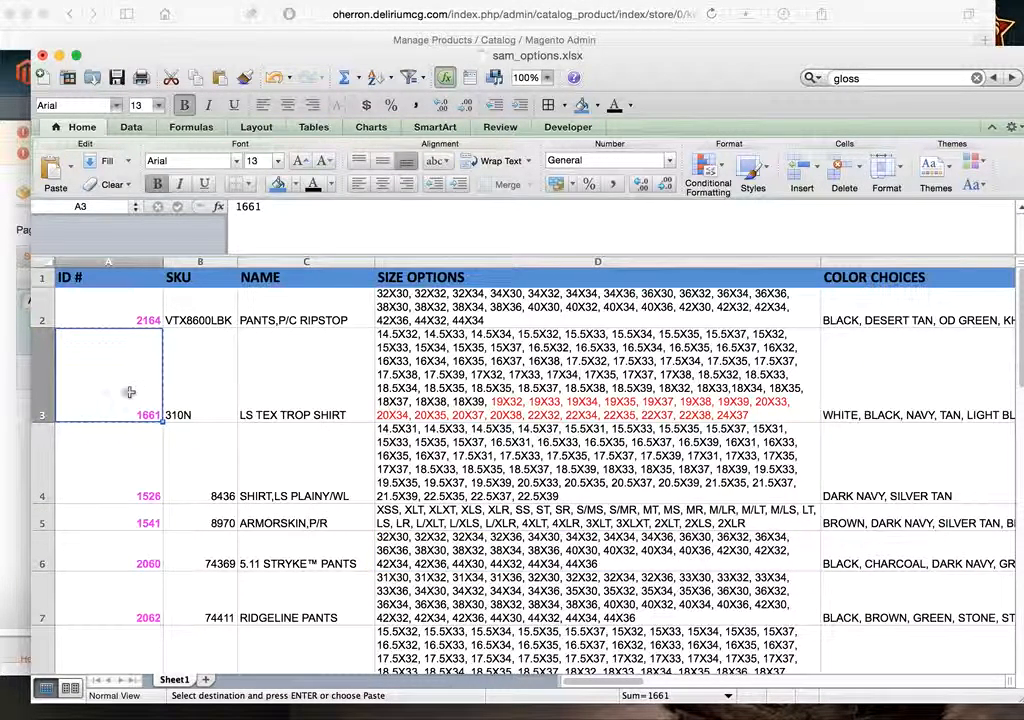
left_click(71, 309)
left_click(66, 354)
left_click(111, 468)
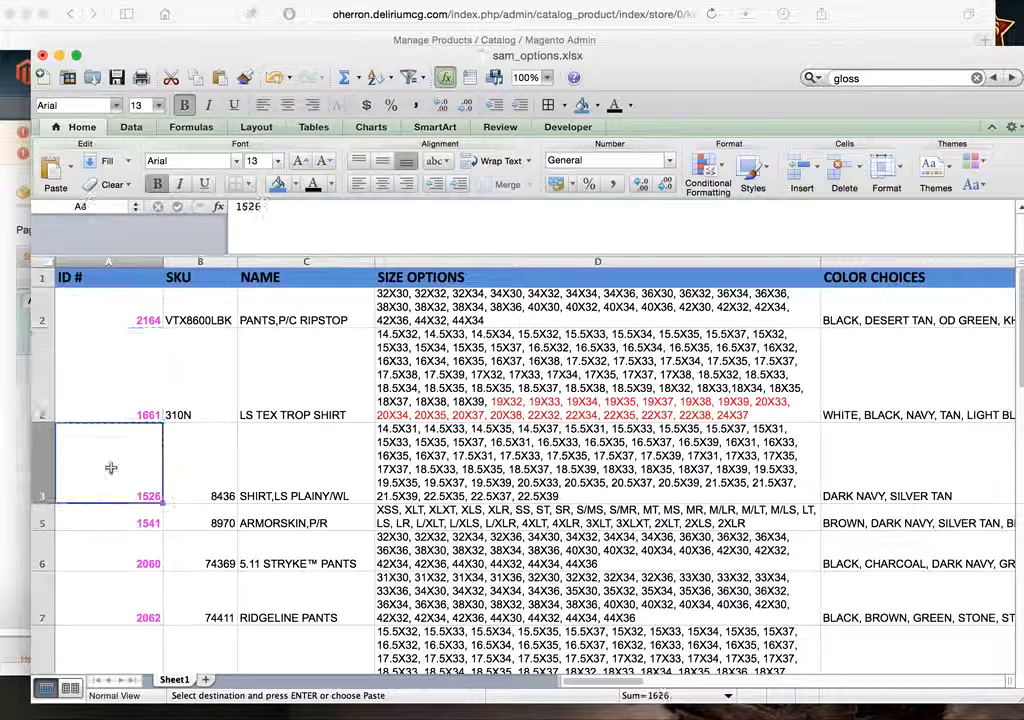
left_click(118, 386)
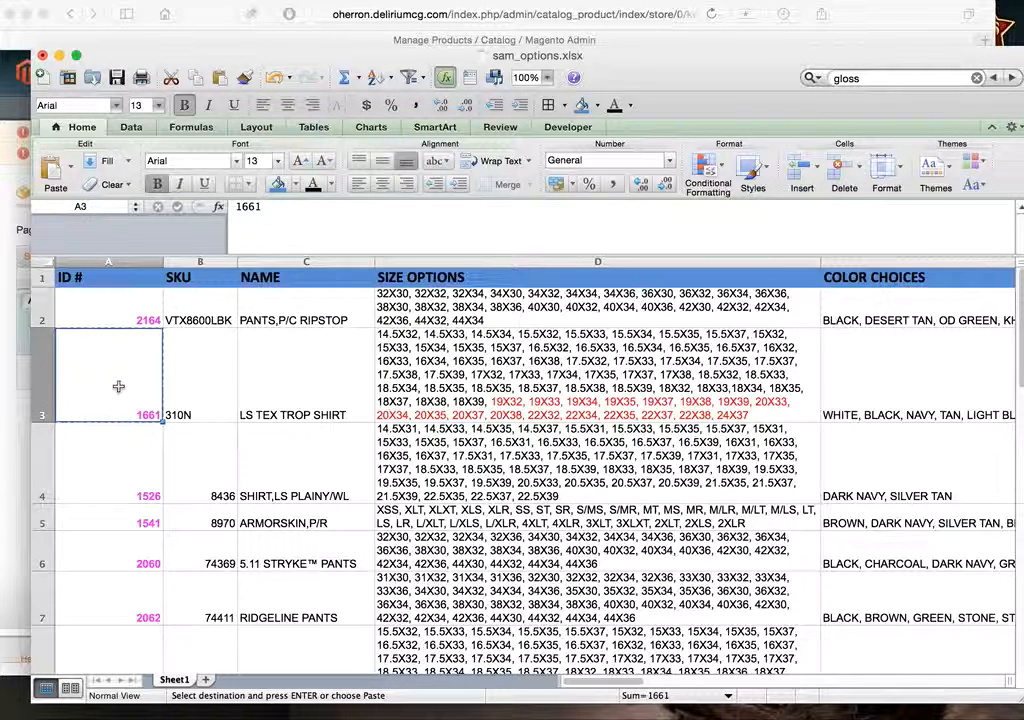
Step: Check the product list in Magento, then return to Excel and copy the SKU of LS TEX TROP SHIRT
left_click(16, 464)
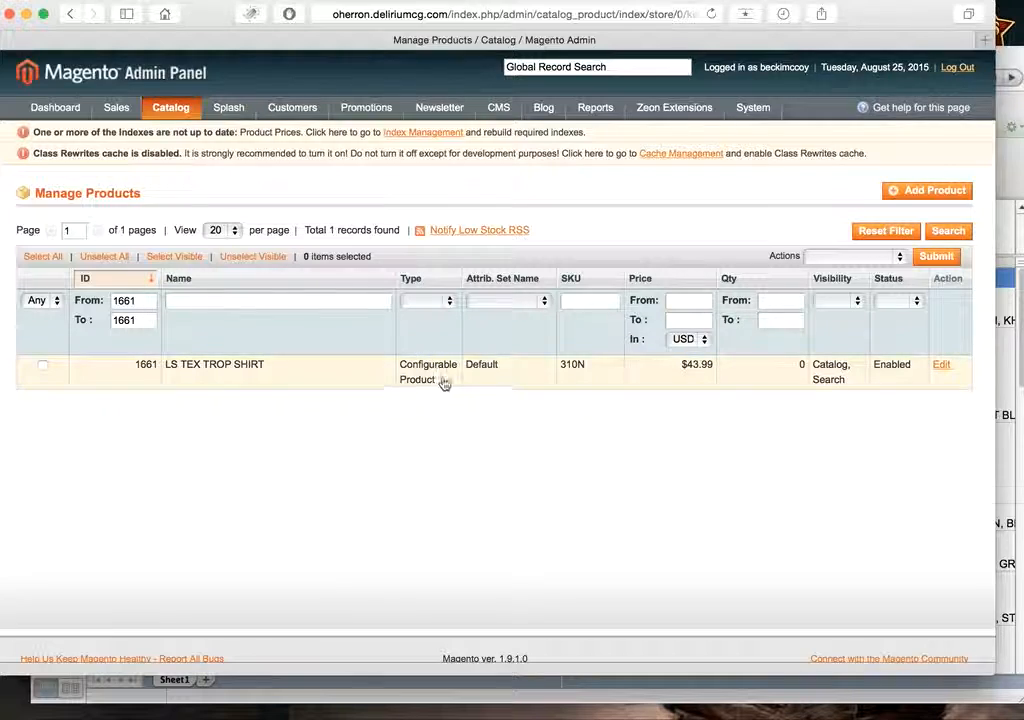
left_click(335, 703)
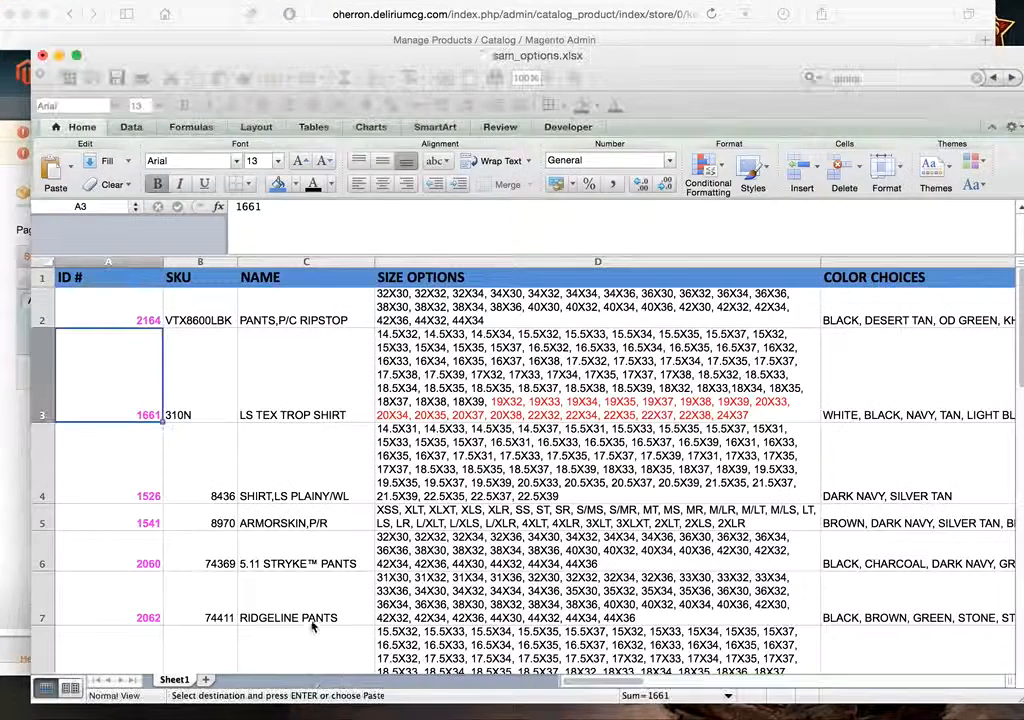
left_click(213, 389)
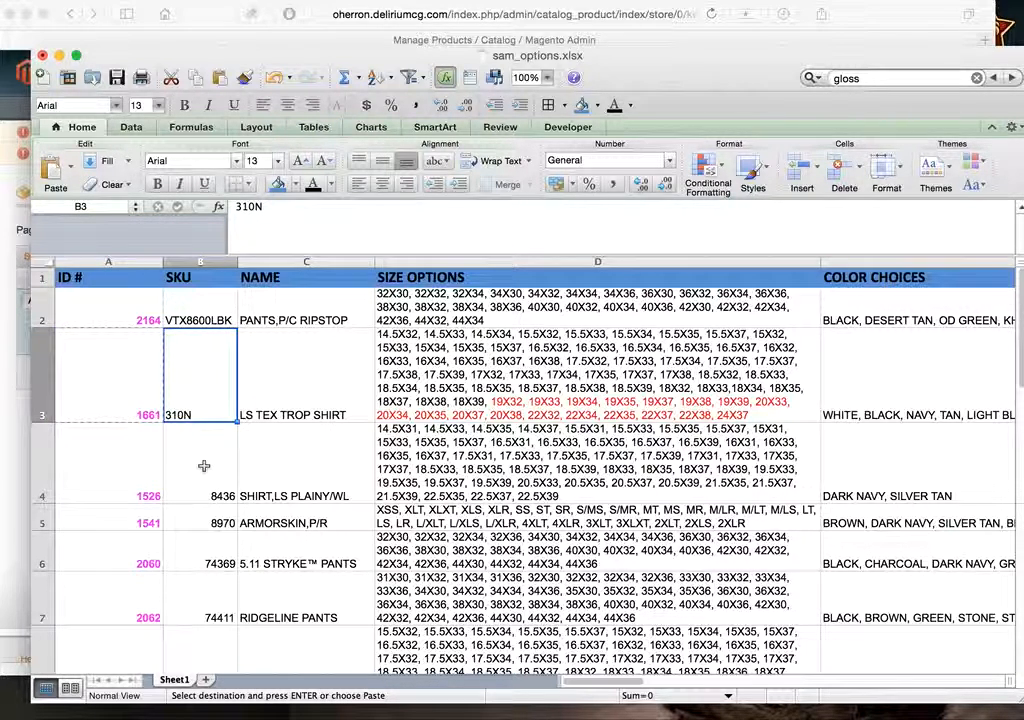
Step: Switch to Magento, clear the ID range filter, and search the product list for SKU 310N
left_click(16, 465)
double_click(122, 320)
key("BackSpace")
left_click_drag(148, 300, 90, 311)
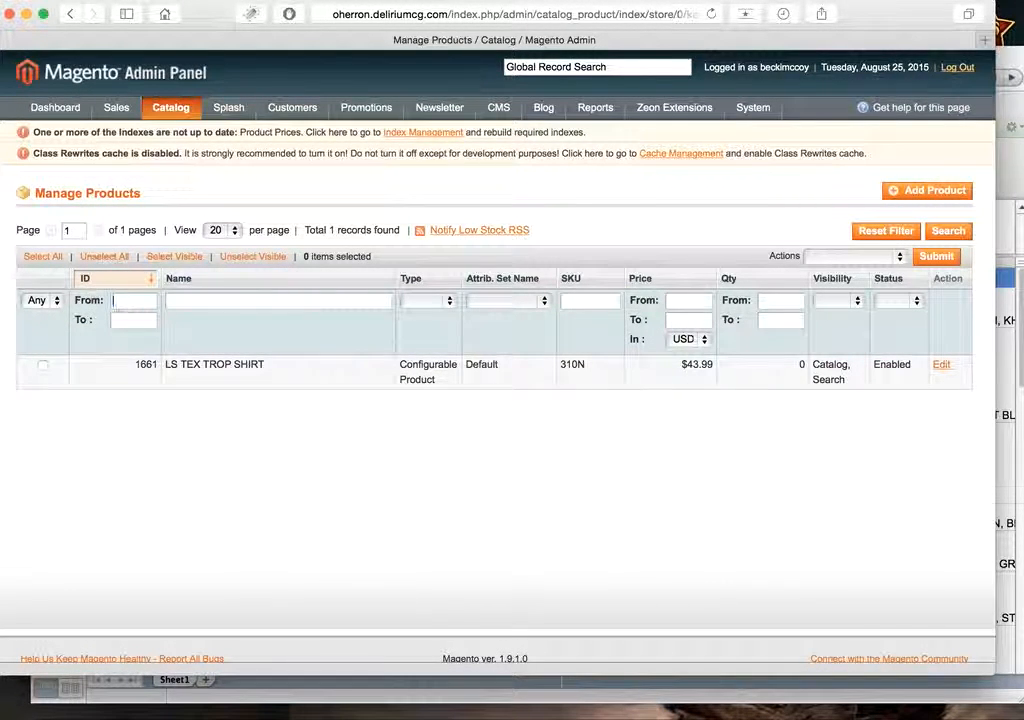
left_click(574, 300)
type("310N")
key("Return")
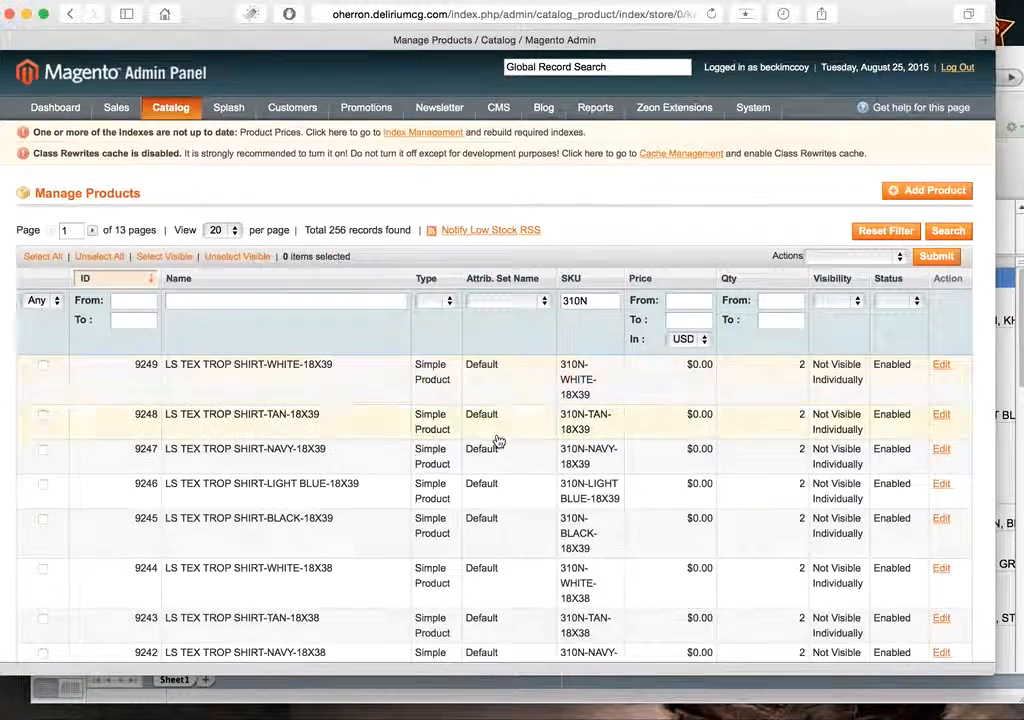
Step: Look through the products listed for SKU 310N, checking their names, types, and the number of records
scroll(498, 441, "down", 15)
scroll(495, 444, "up", 10)
scroll(493, 445, "up", 5)
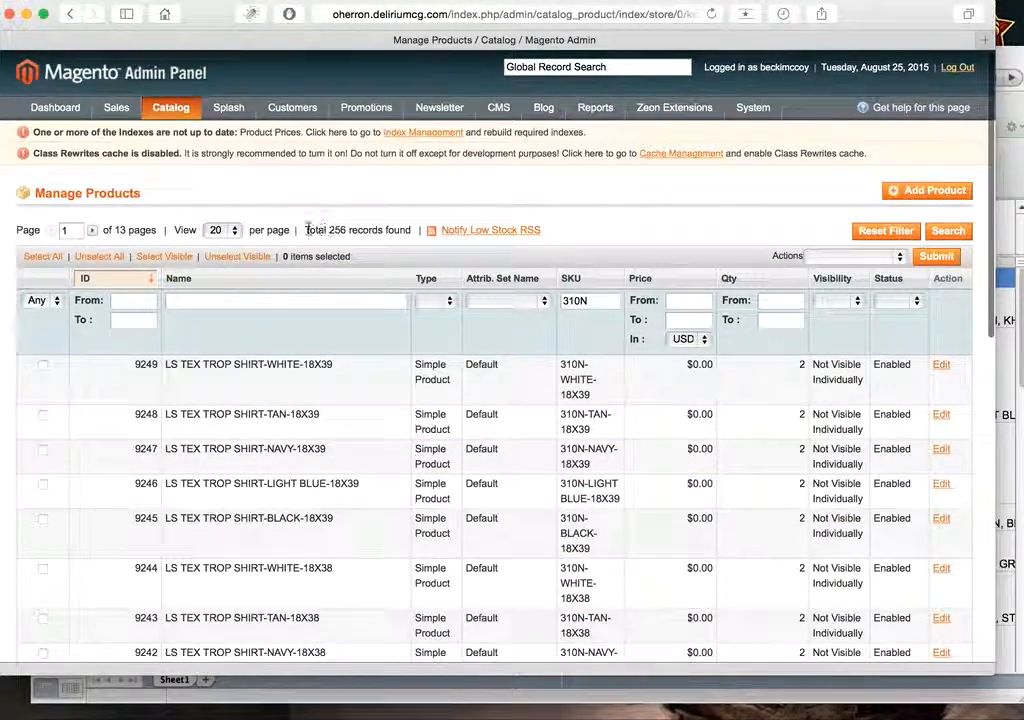
left_click(391, 210)
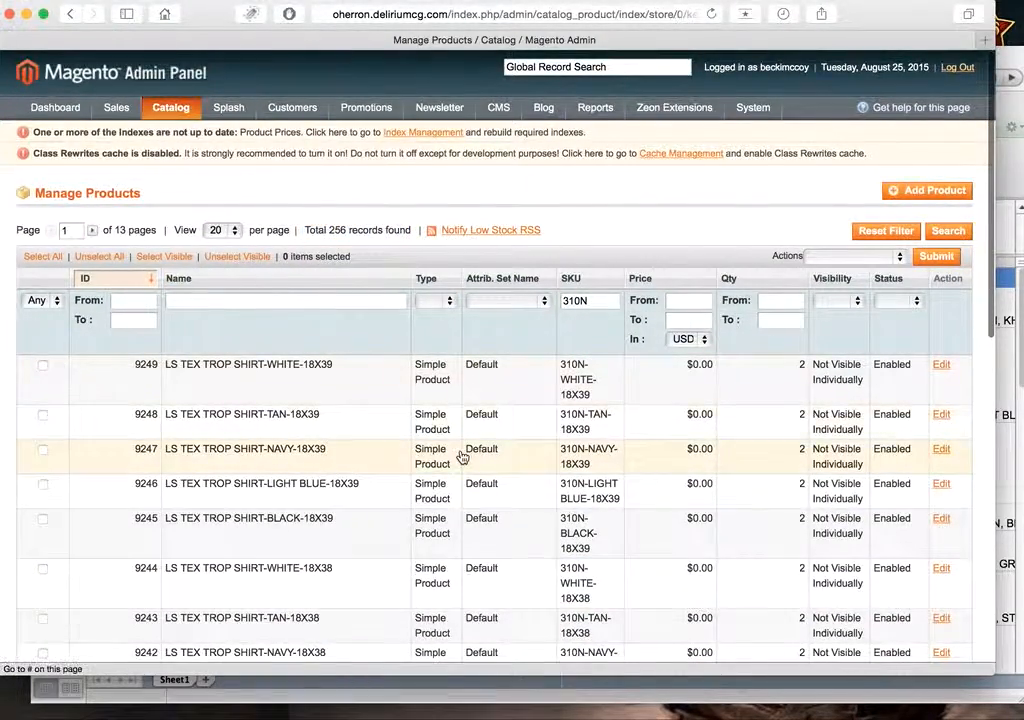
scroll(459, 455, "down", 10)
scroll(461, 456, "up", 8)
scroll(461, 456, "up", 3)
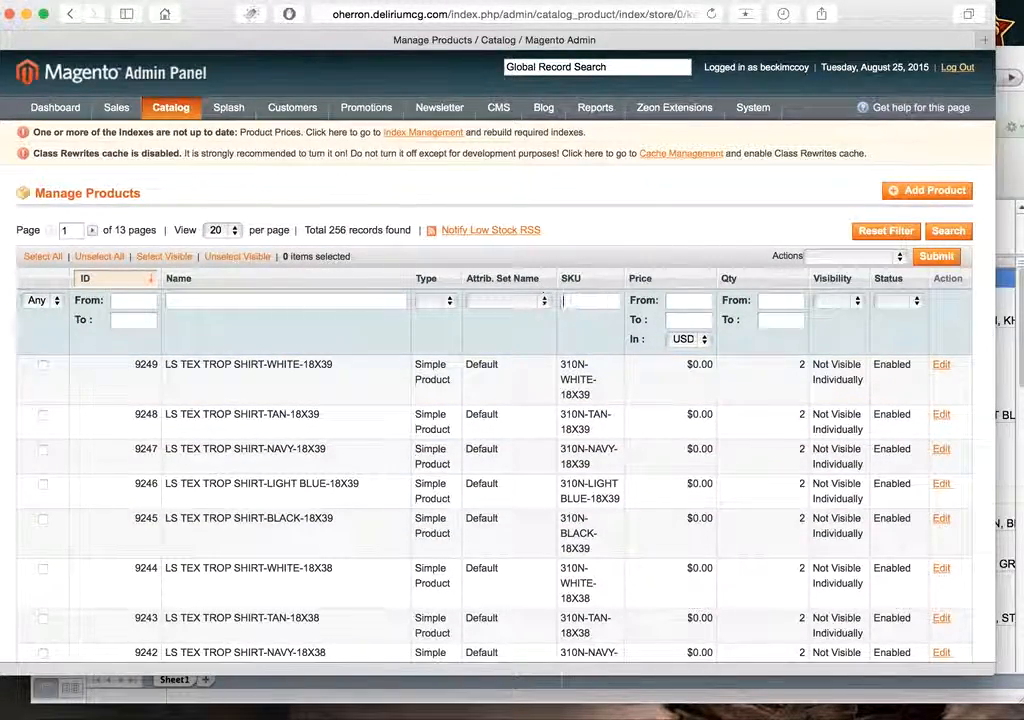
scroll(487, 484, "down", 10)
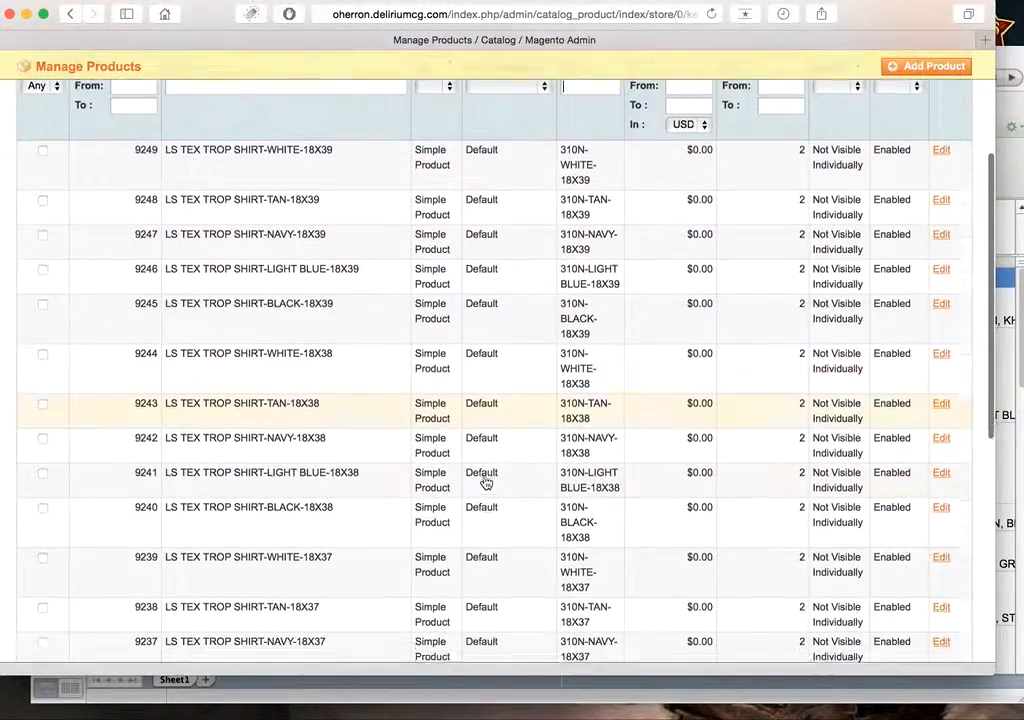
scroll(486, 483, "up", 10)
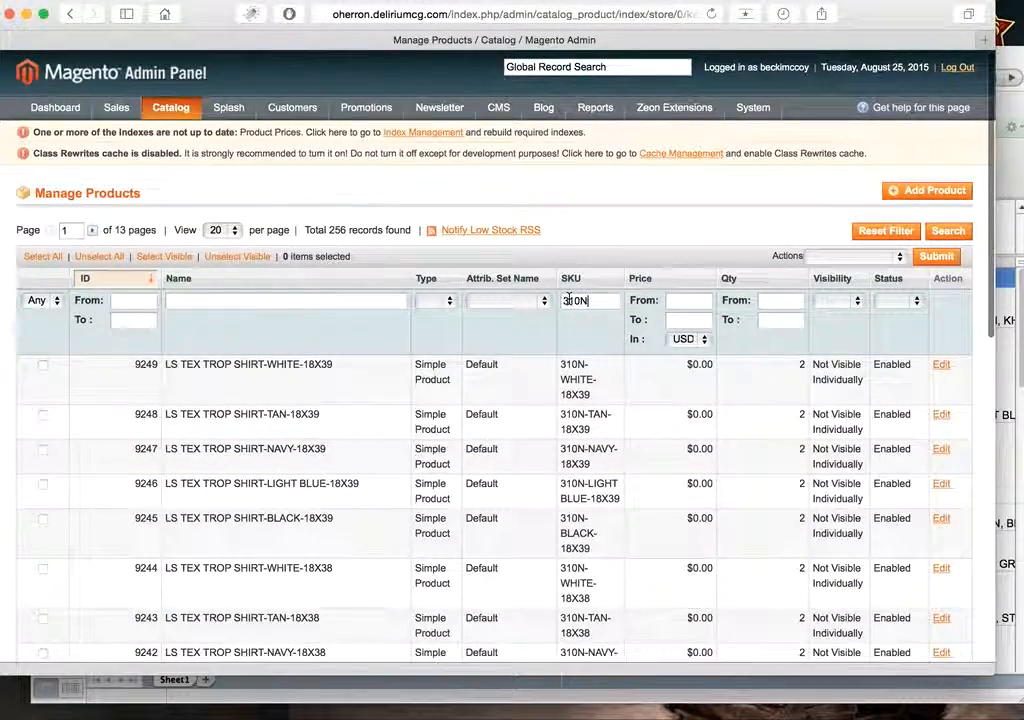
Step: Narrow the SKU 310N search to products of the type Configurable Product
left_click(434, 300)
left_click(443, 351)
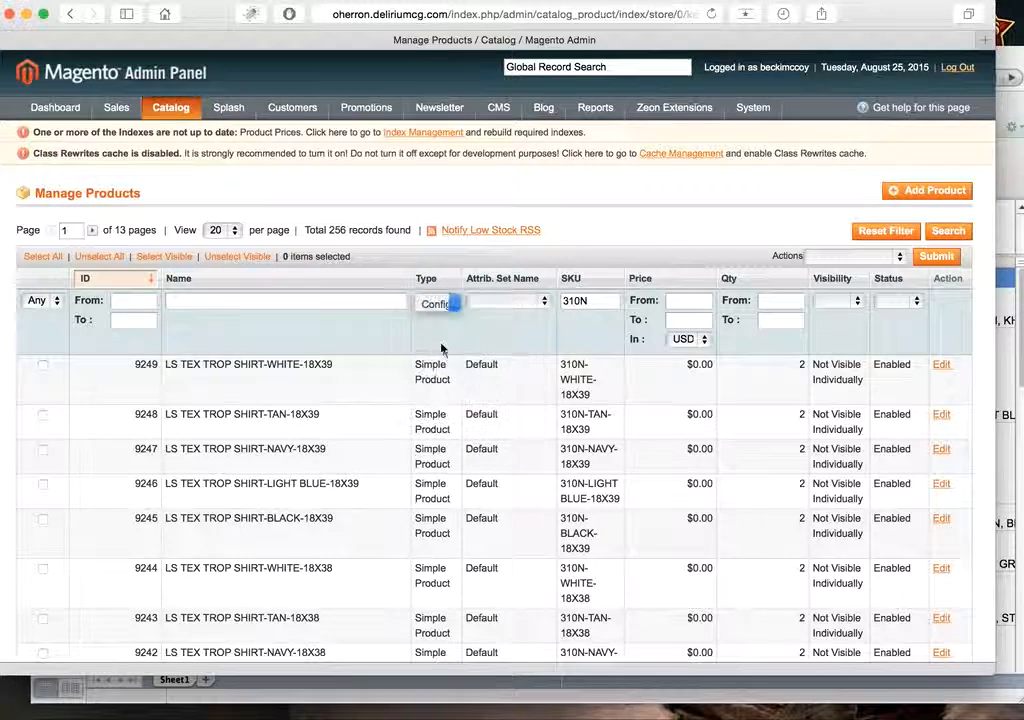
left_click(928, 240)
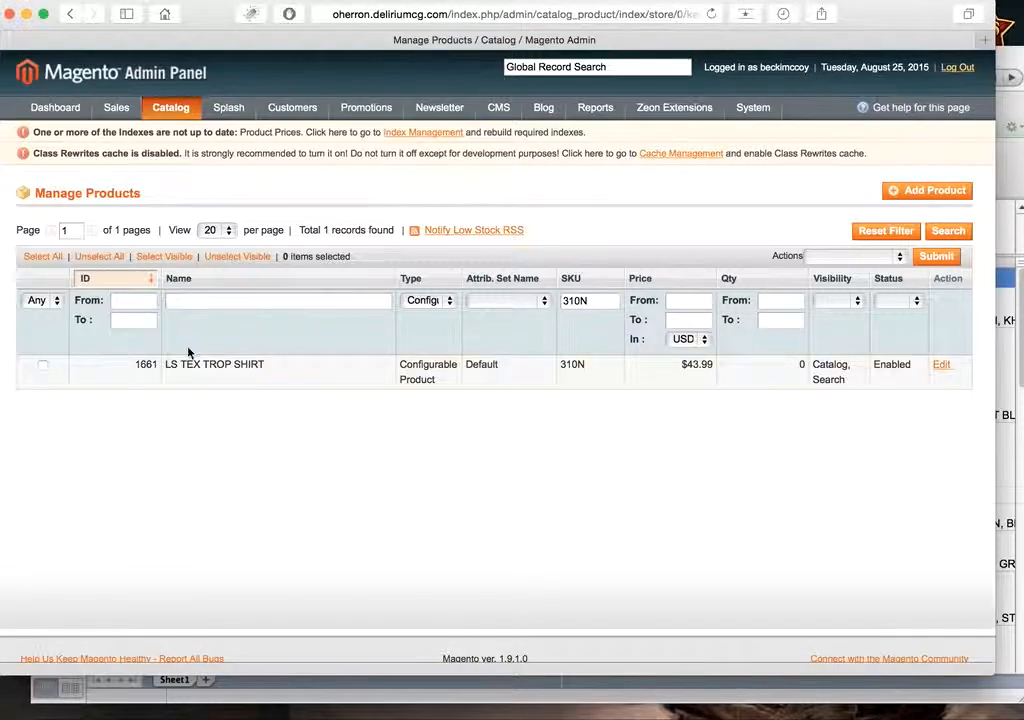
Step: Switch to Excel, select all the product IDs, and examine the size options and color choices of LS TEX TROP SHIRT
left_click(409, 692)
left_click_drag(90, 318, 128, 584)
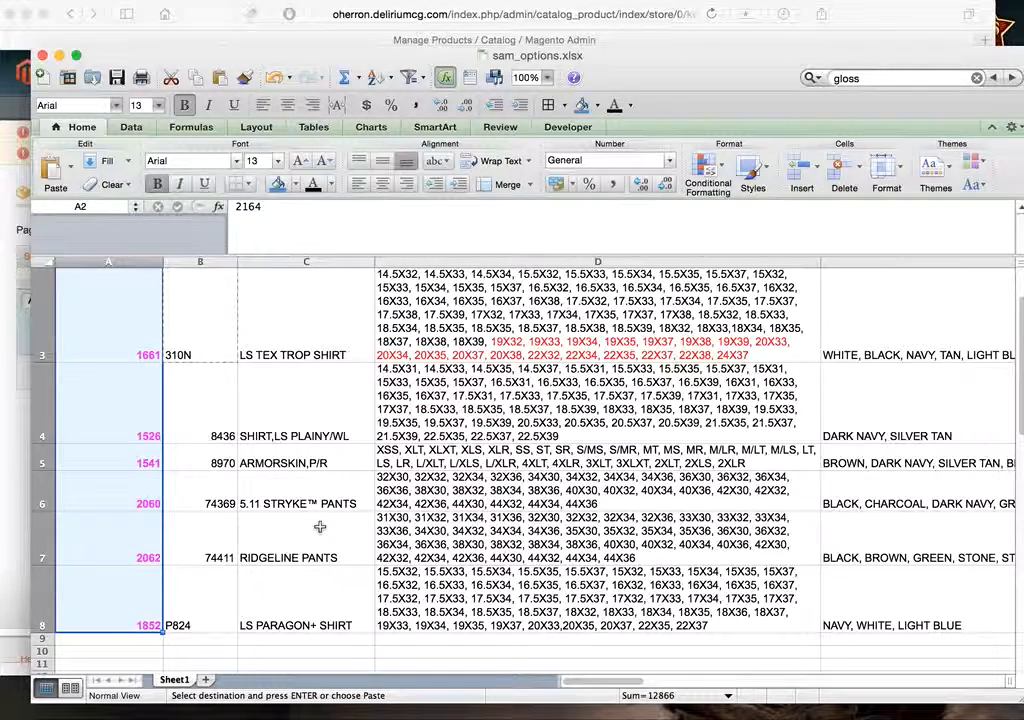
left_click(522, 334)
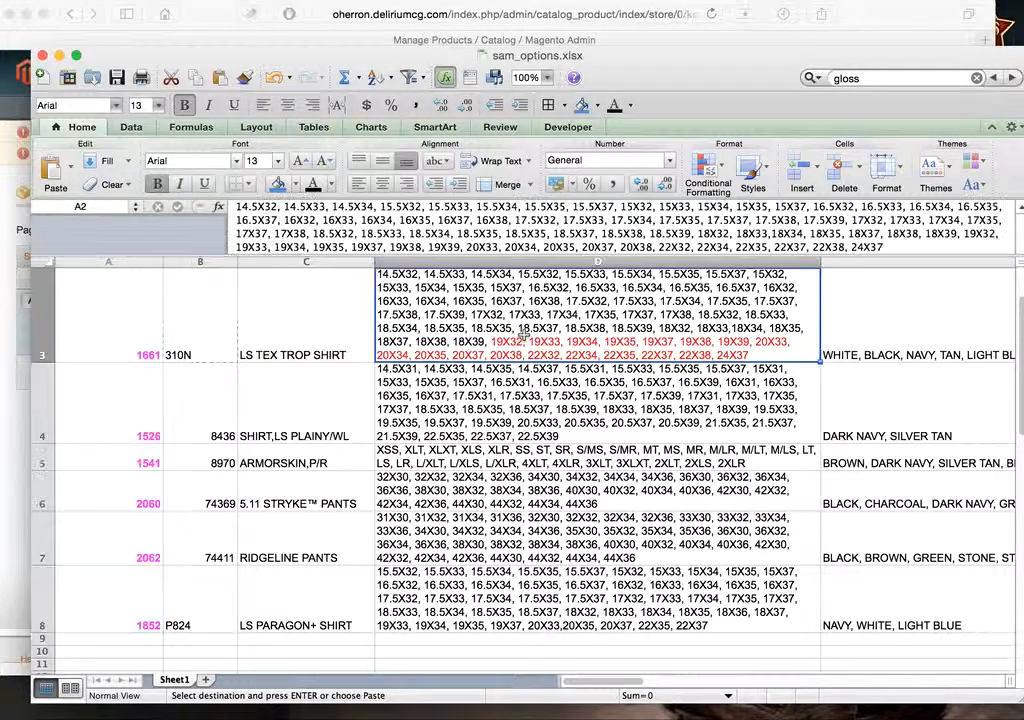
scroll(522, 334, "up", 2)
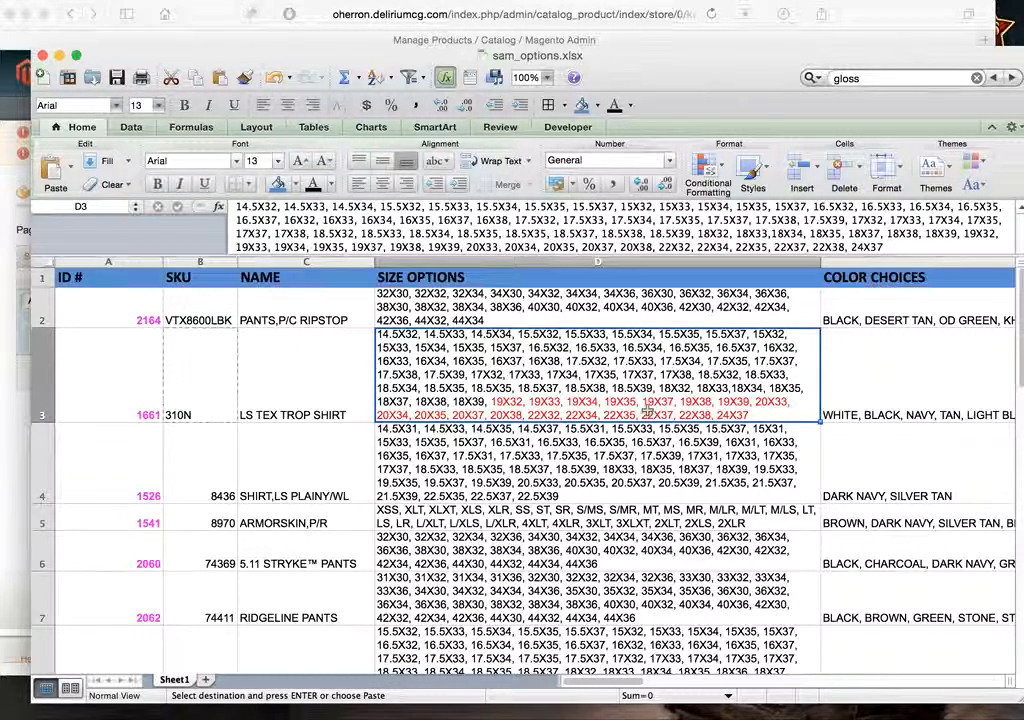
left_click(855, 384)
key("Left")
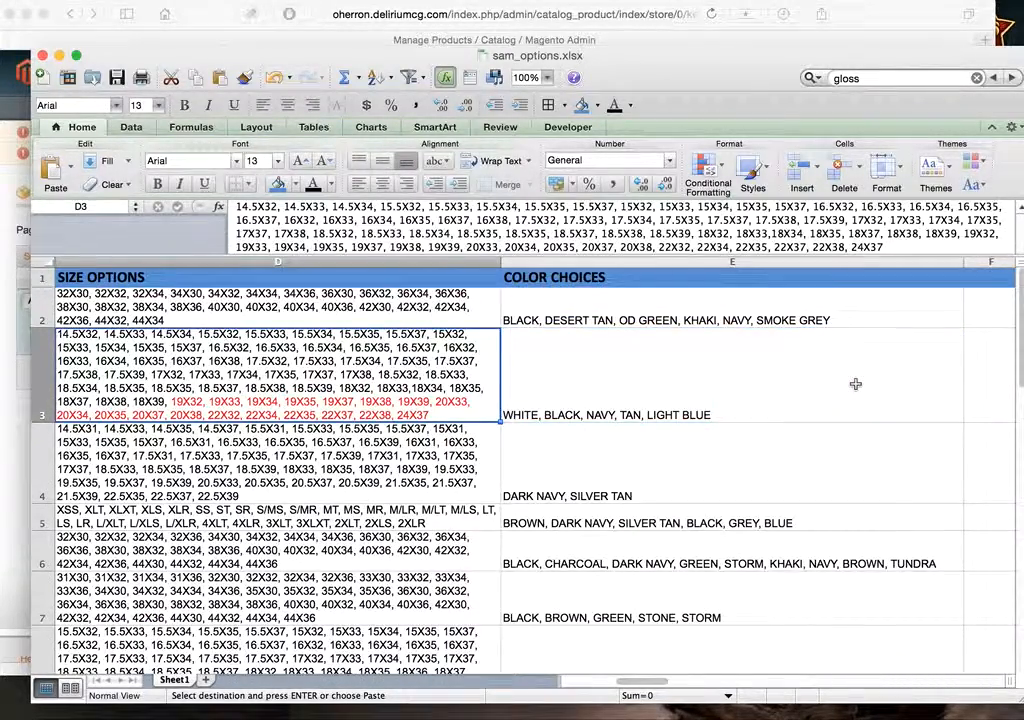
key("Left")
Step: Compare the size options of PANTS,P/C RIPSTOP, SHIRT,LS PLAINY/WL and ARMORSKIN,P/R, and look over the remaining product rows
left_click(535, 310)
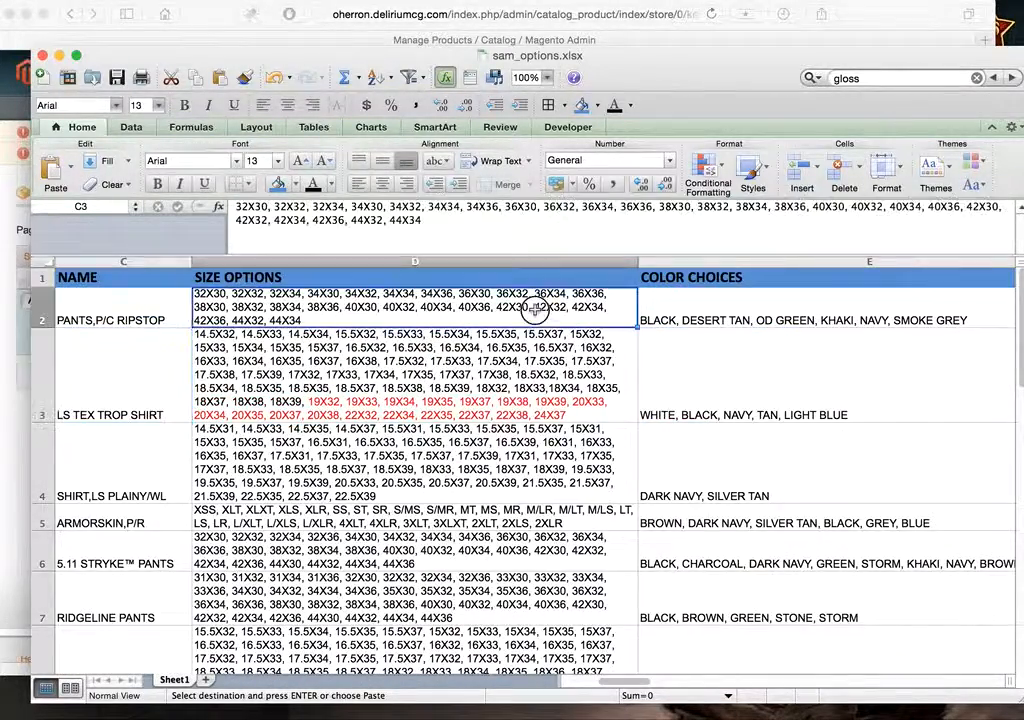
left_click(499, 489)
left_click(481, 523)
scroll(481, 522, "down", 3)
scroll(481, 522, "down", 2)
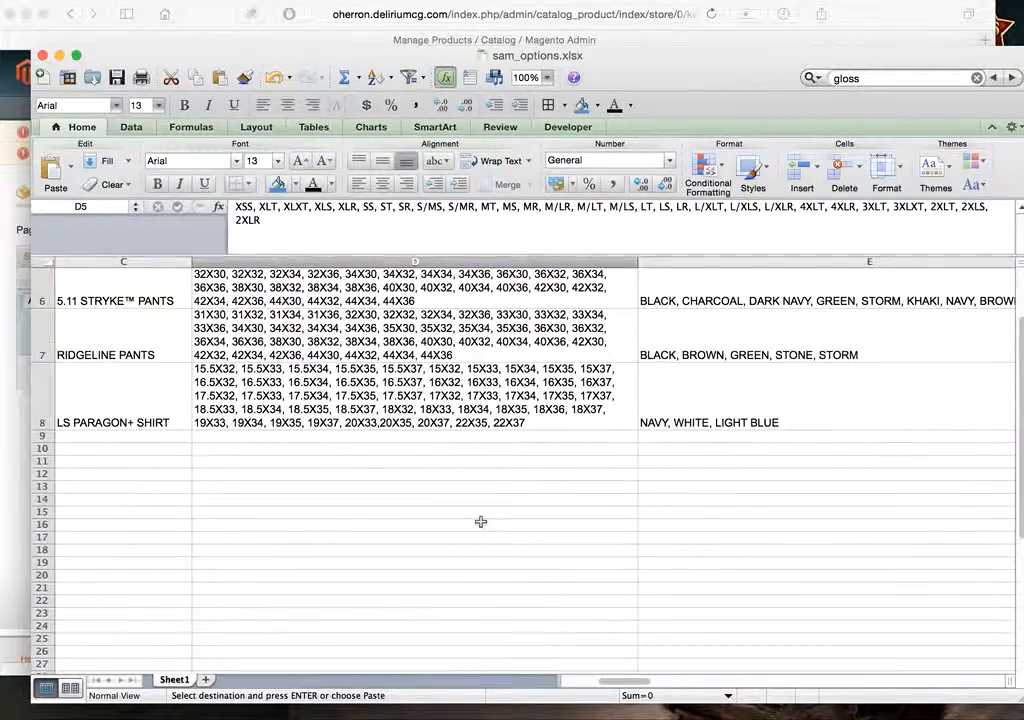
scroll(481, 522, "up", 5)
scroll(481, 522, "down", 2)
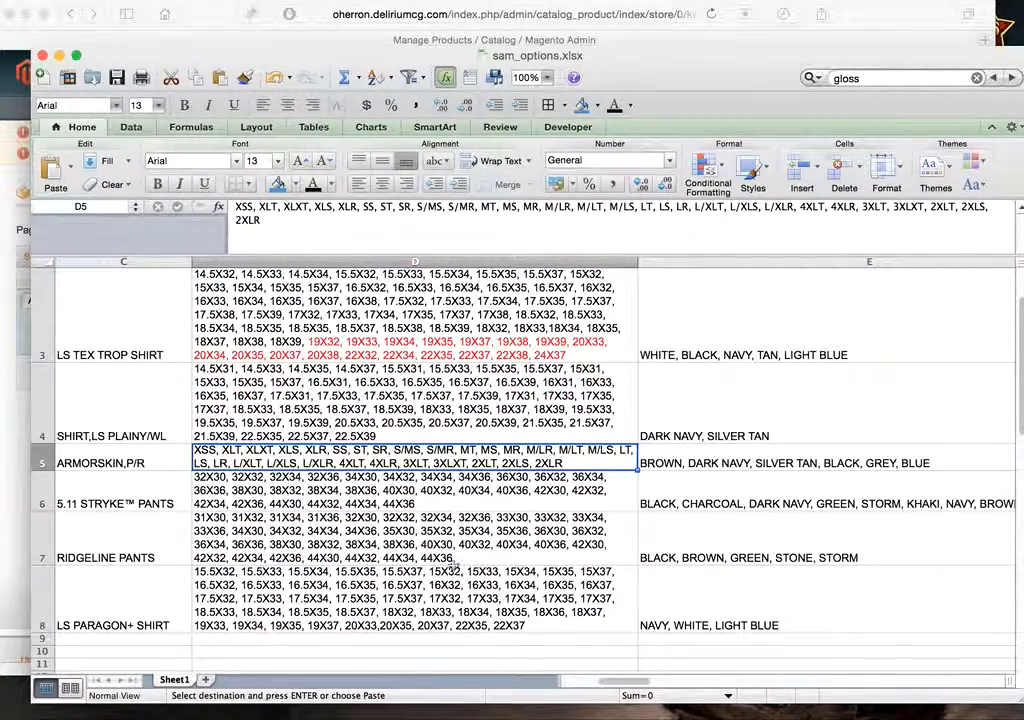
scroll(437, 463, "left", 3)
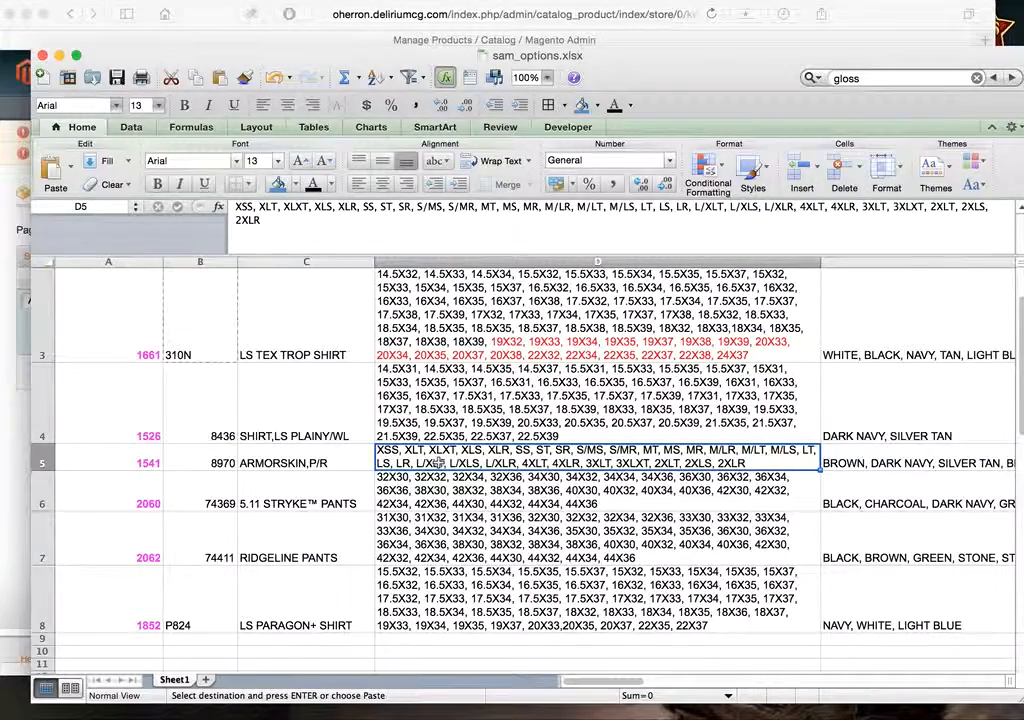
scroll(437, 463, "up", 2)
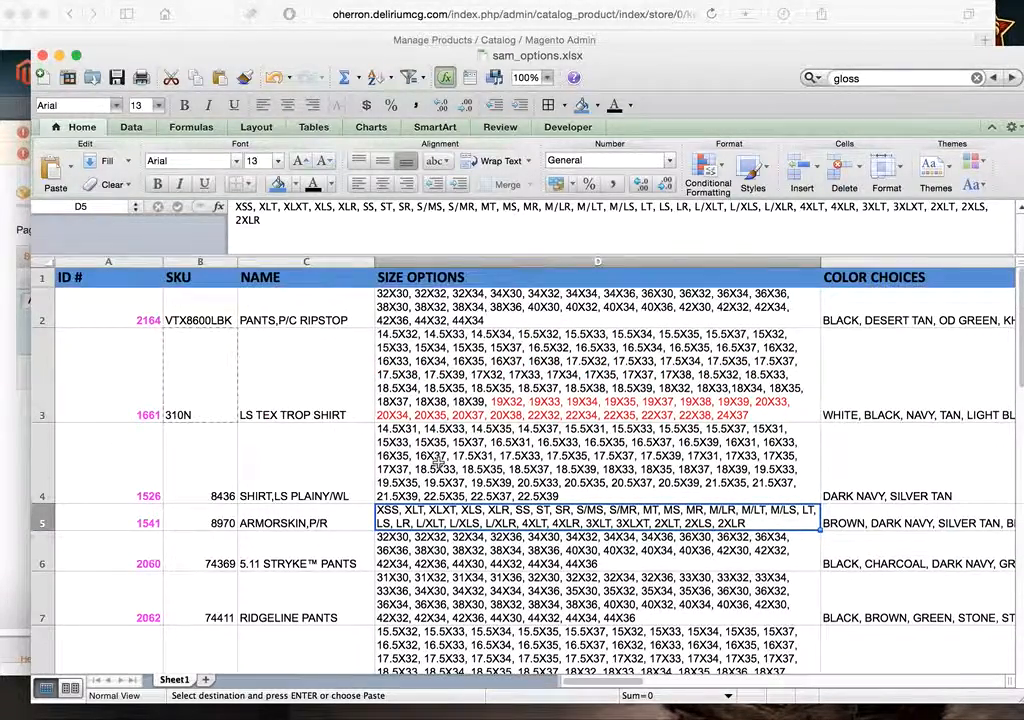
scroll(437, 463, "down", 1)
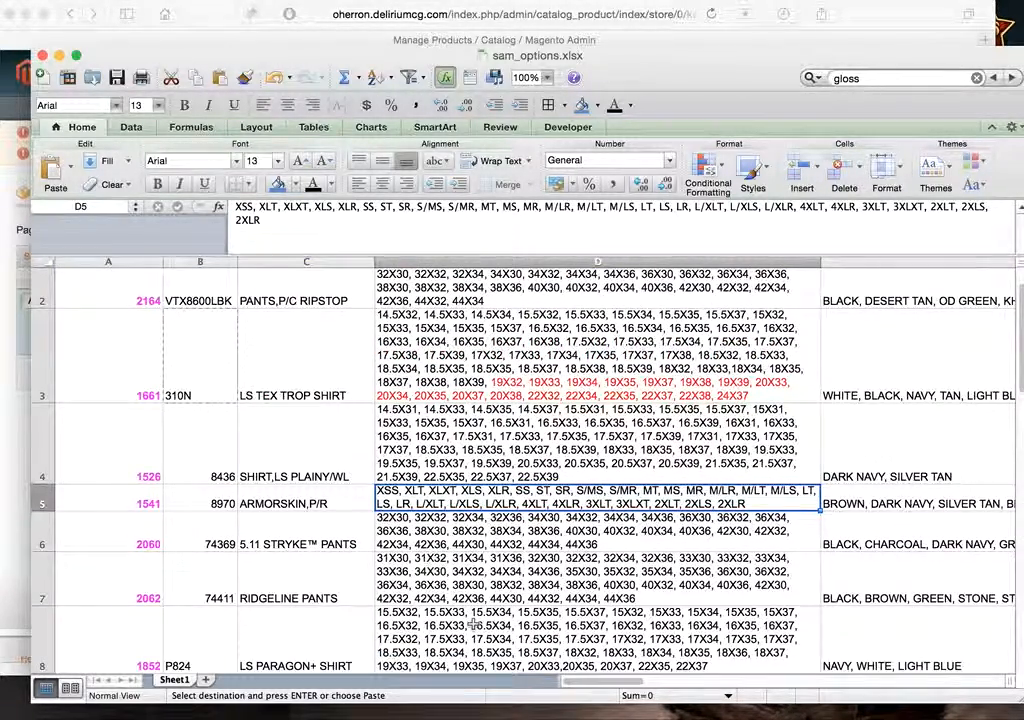
scroll(474, 624, "down", 2)
scroll(474, 624, "up", 3)
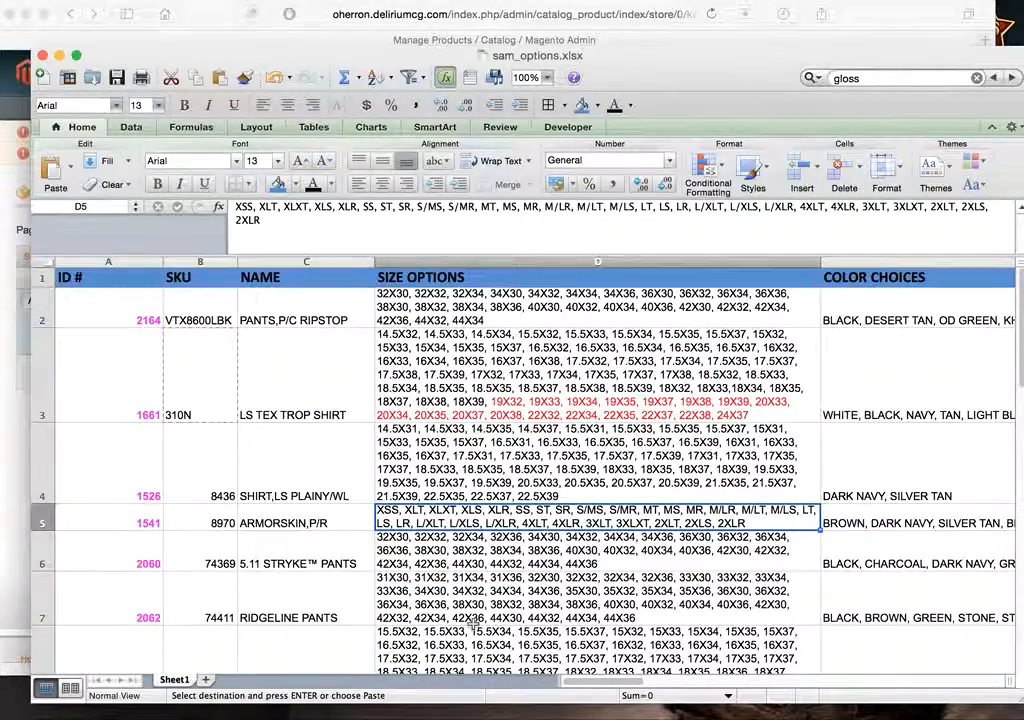
Step: Go through the size options product by product, from PANTS,P/C RIPSTOP down to RIDGELINE PANTS
left_click(450, 310)
left_click(443, 355)
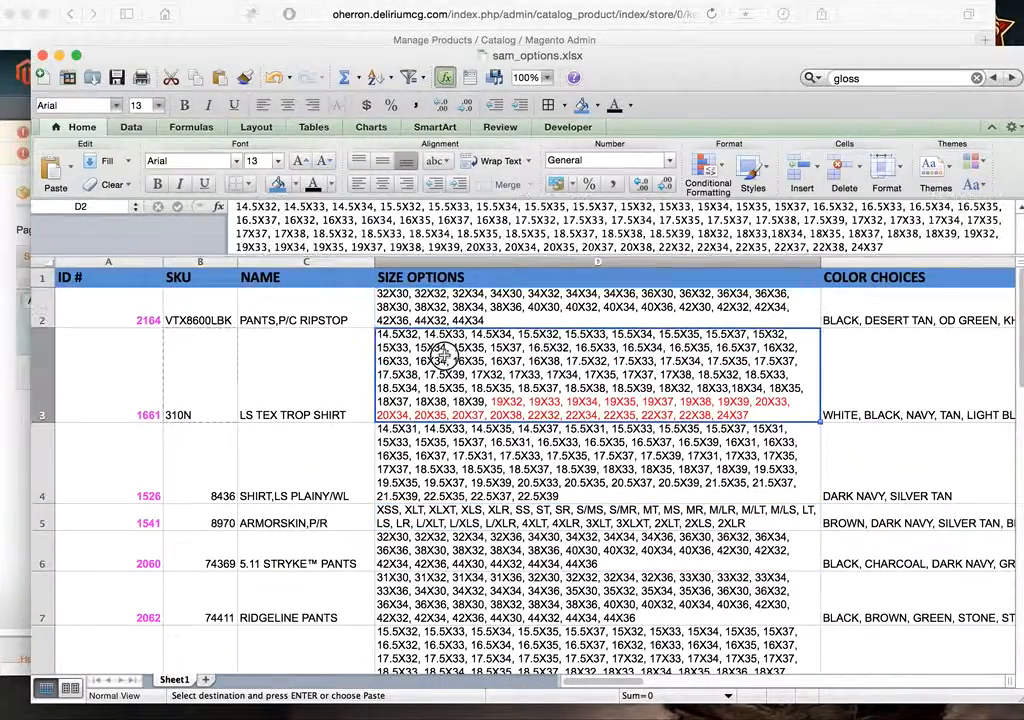
left_click(456, 456)
left_click(450, 520)
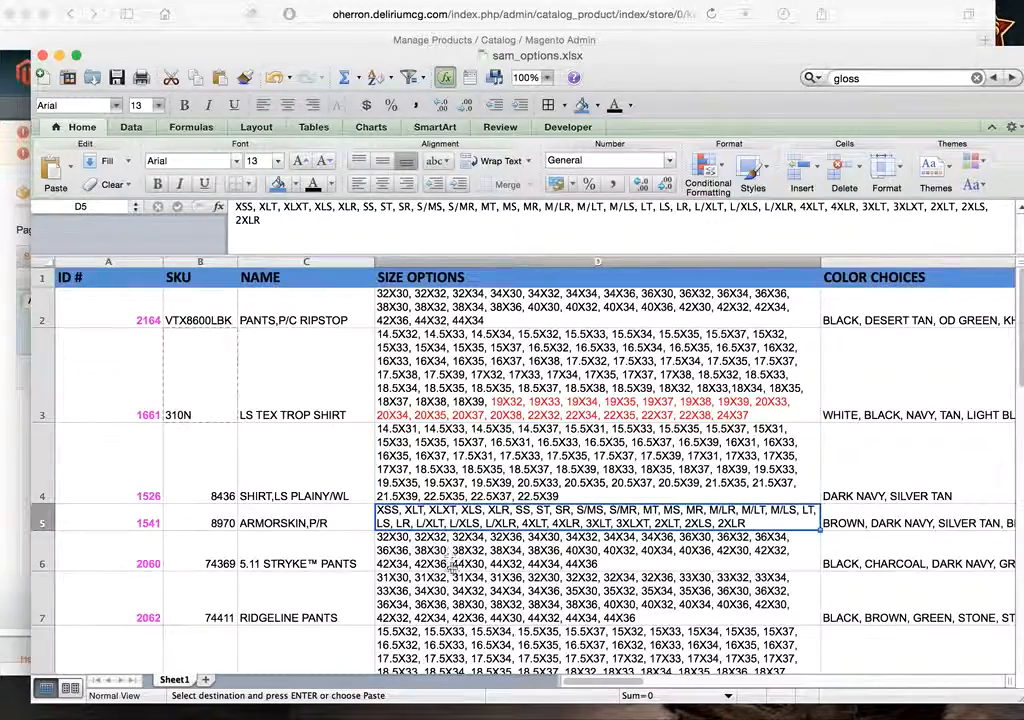
left_click(440, 555)
left_click(447, 583)
scroll(447, 589, "down", 2)
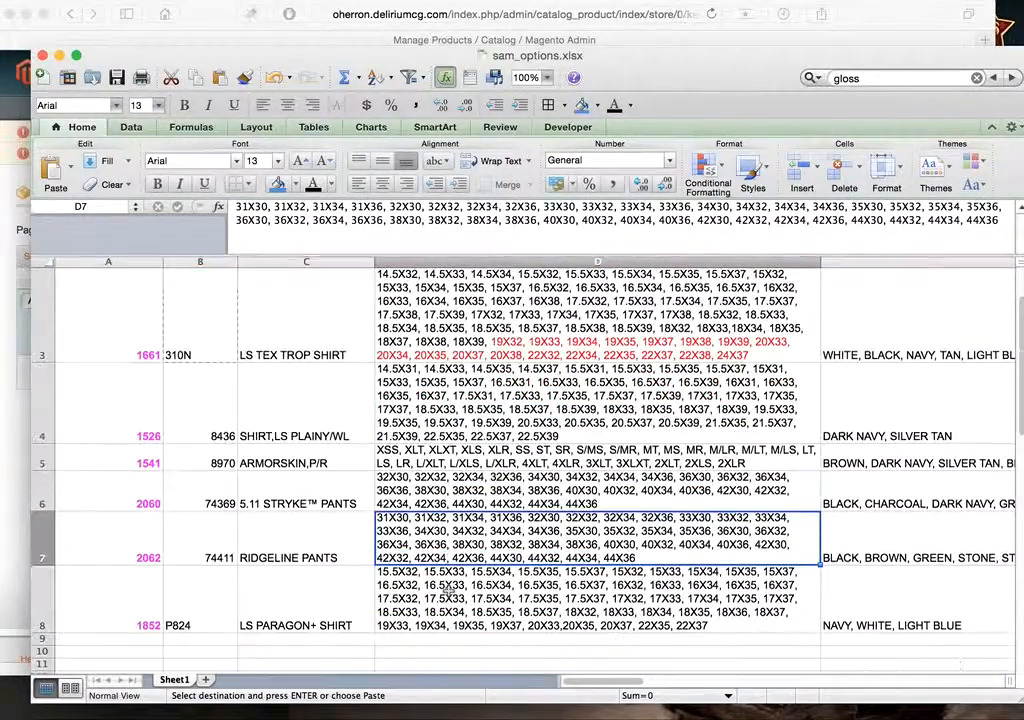
scroll(450, 590, "up", 2)
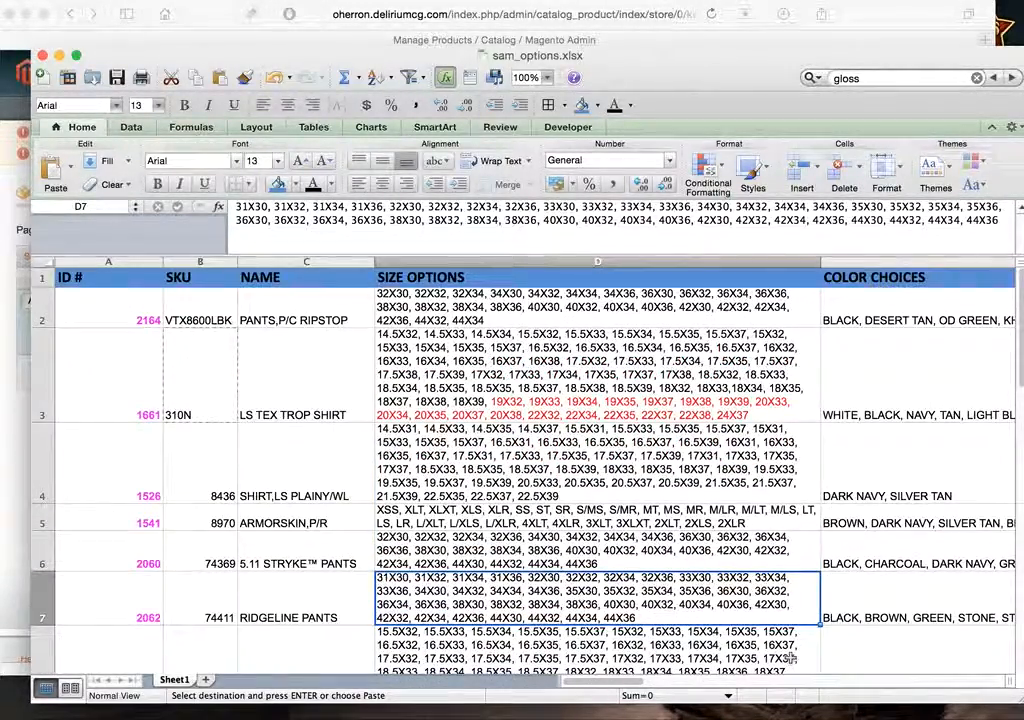
Step: Move the spreadsheet window slightly higher, select the SKU of SHIRT,LS PLAINY/WL, and review the product rows
left_click_drag(652, 46, 650, 29)
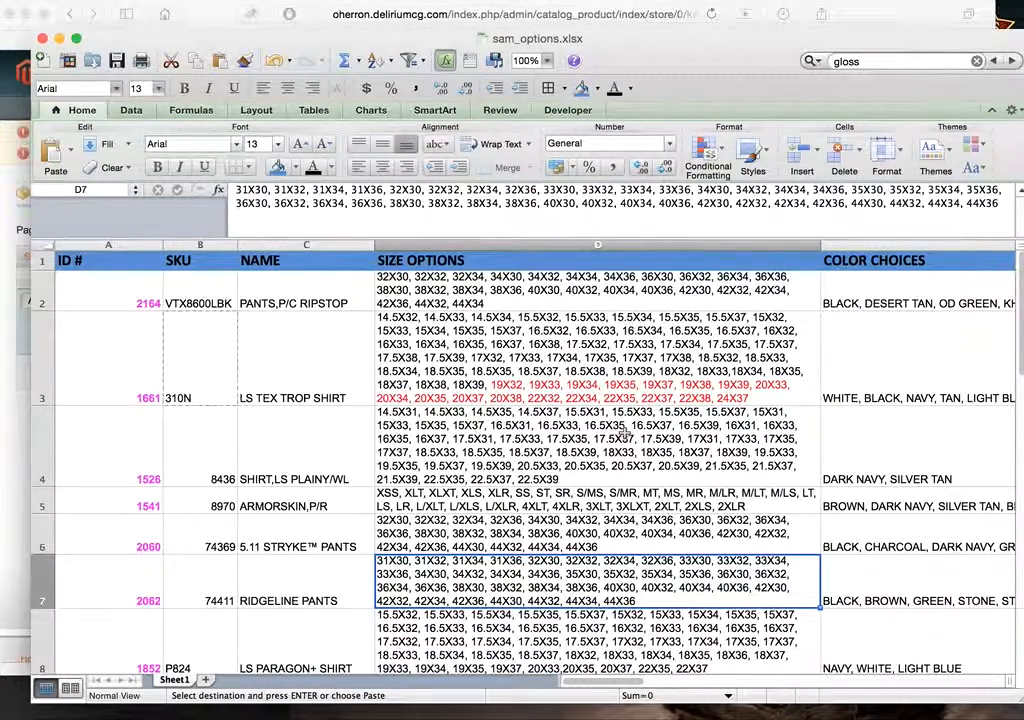
left_click(222, 440)
scroll(304, 446, "down", 3)
scroll(306, 449, "up", 3)
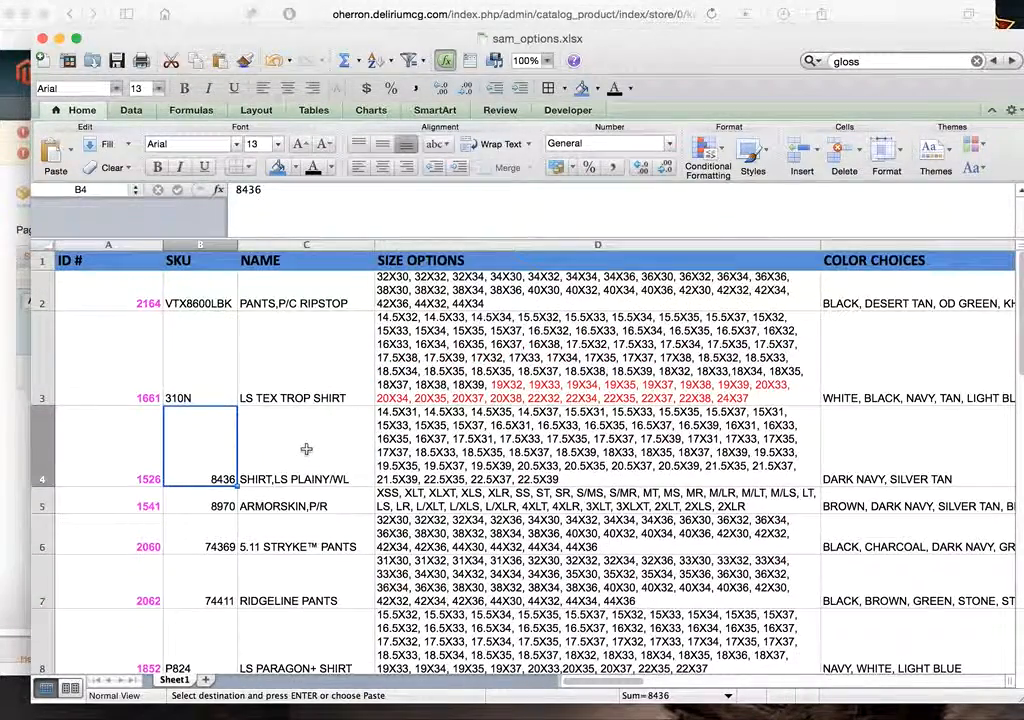
scroll(306, 449, "down", 3)
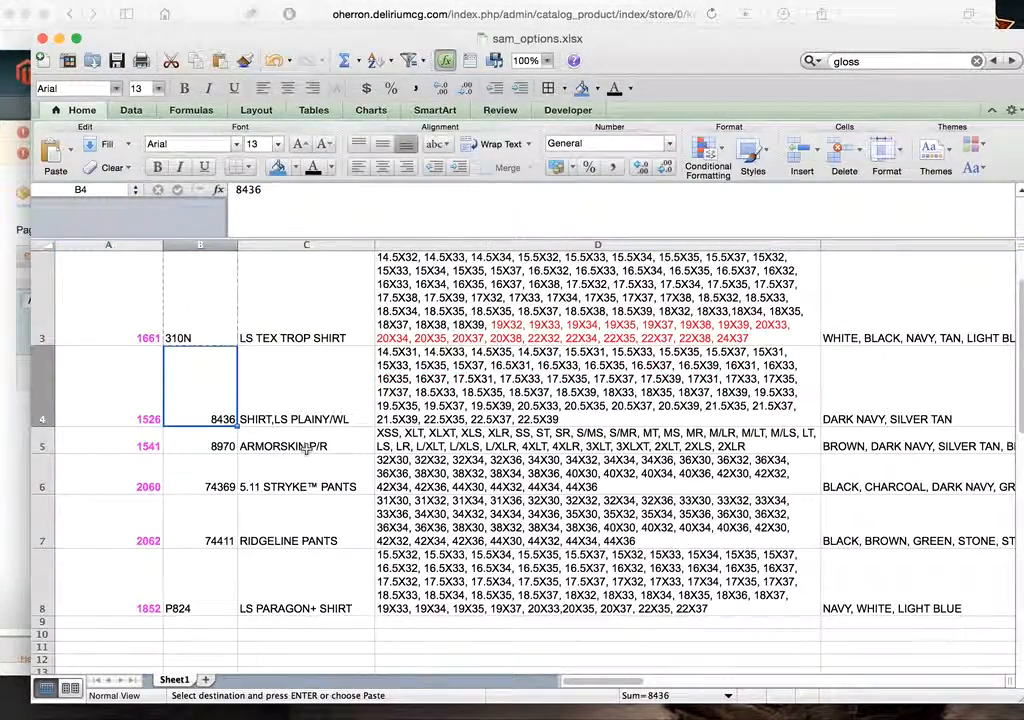
scroll(306, 449, "up", 3)
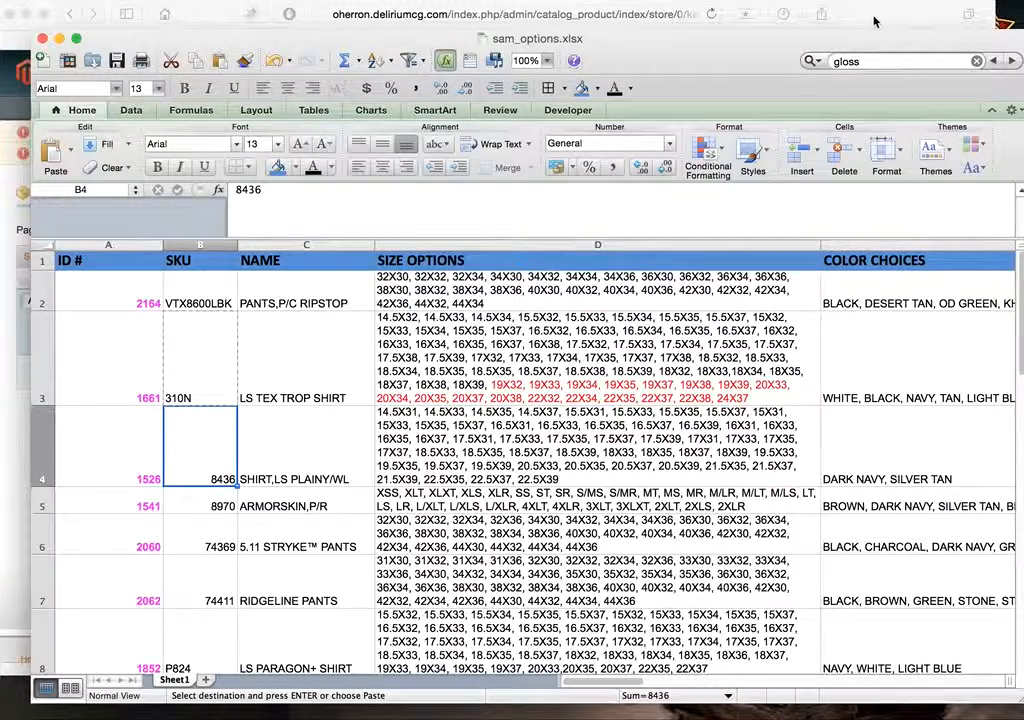
Step: Return to Magento, reload the Manage Products list, and briefly recheck the spreadsheet before coming back to the list
left_click(625, 14)
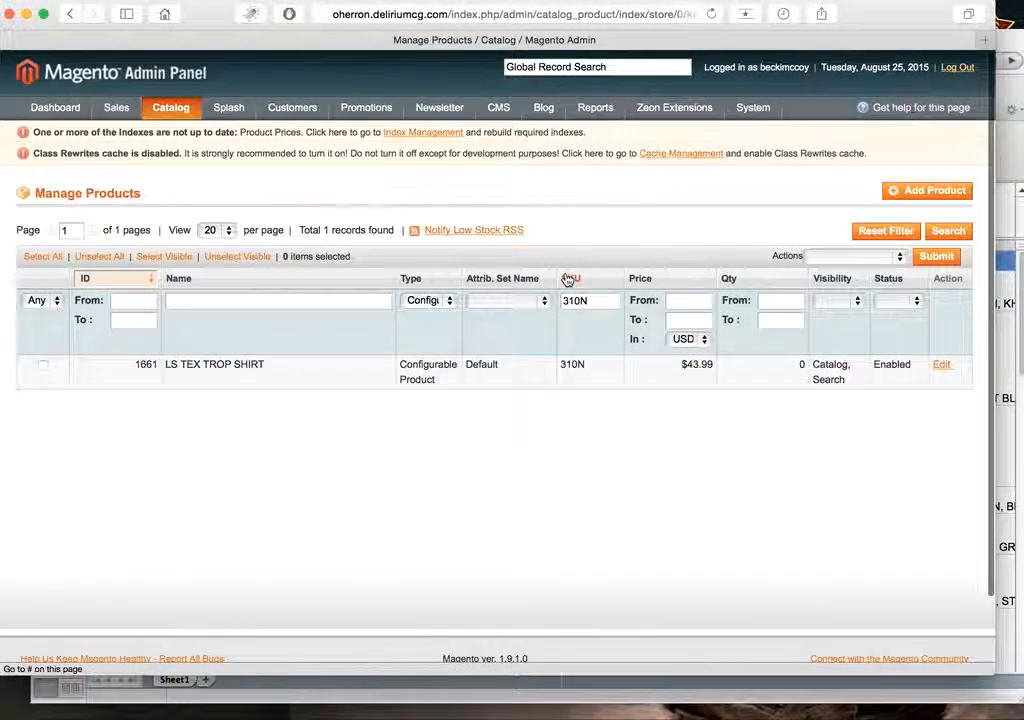
mouse_move(170, 107)
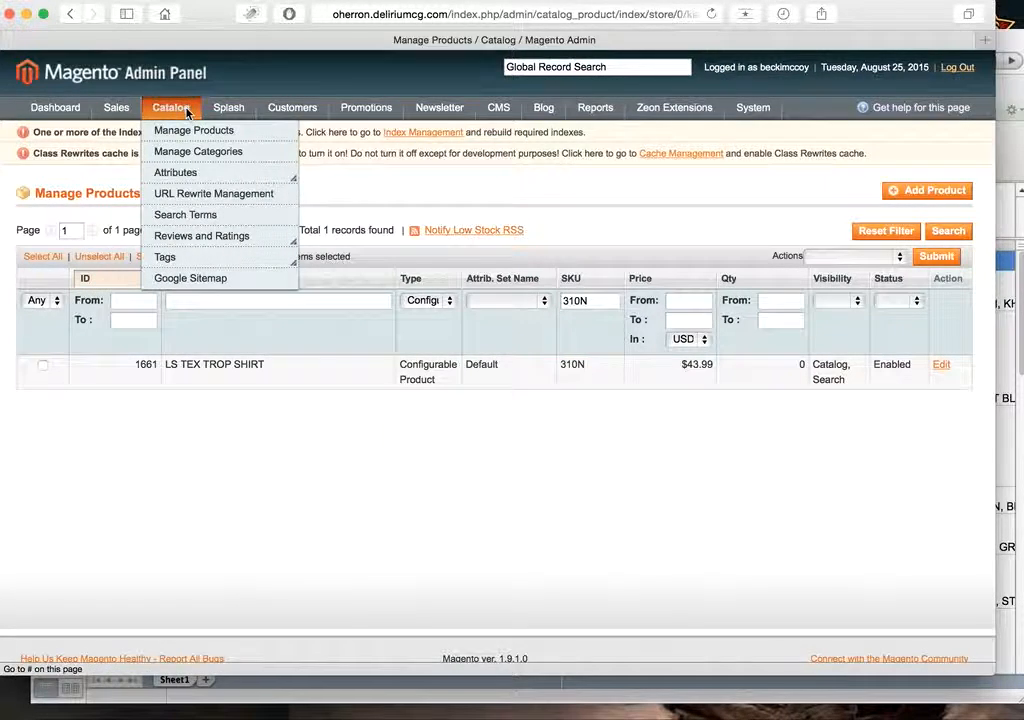
left_click(193, 130)
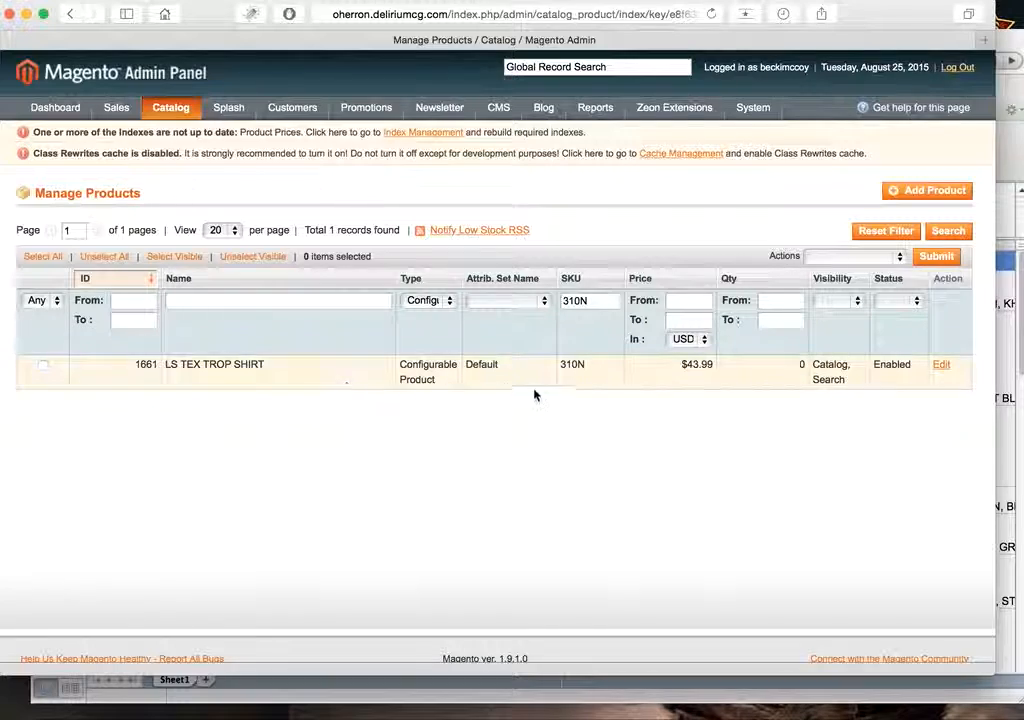
left_click(1001, 140)
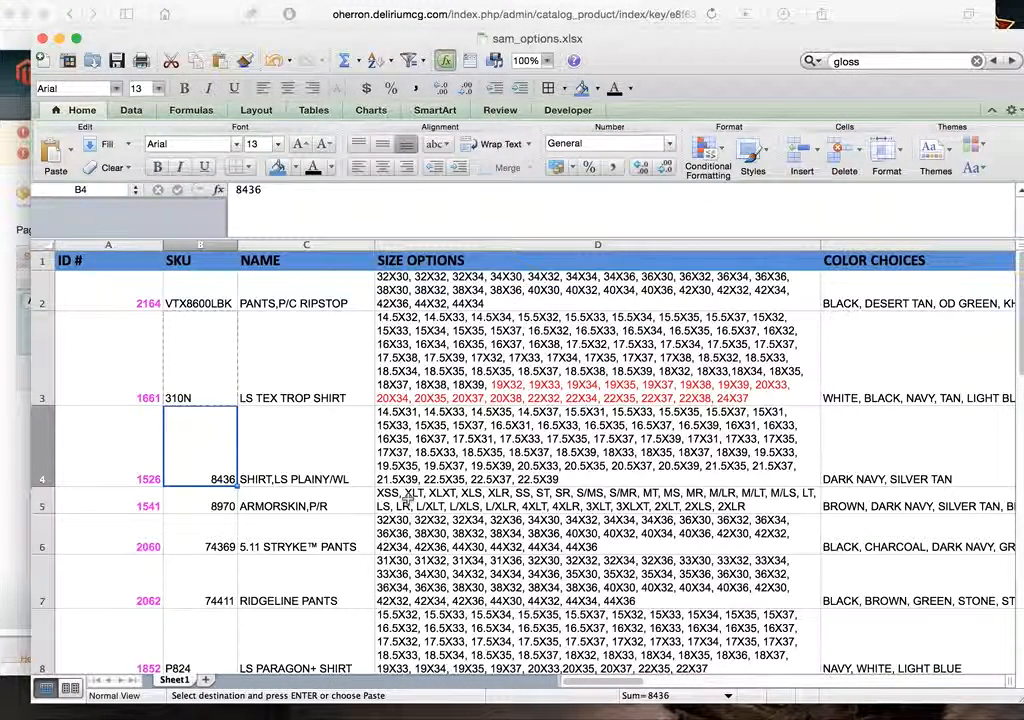
left_click(12, 360)
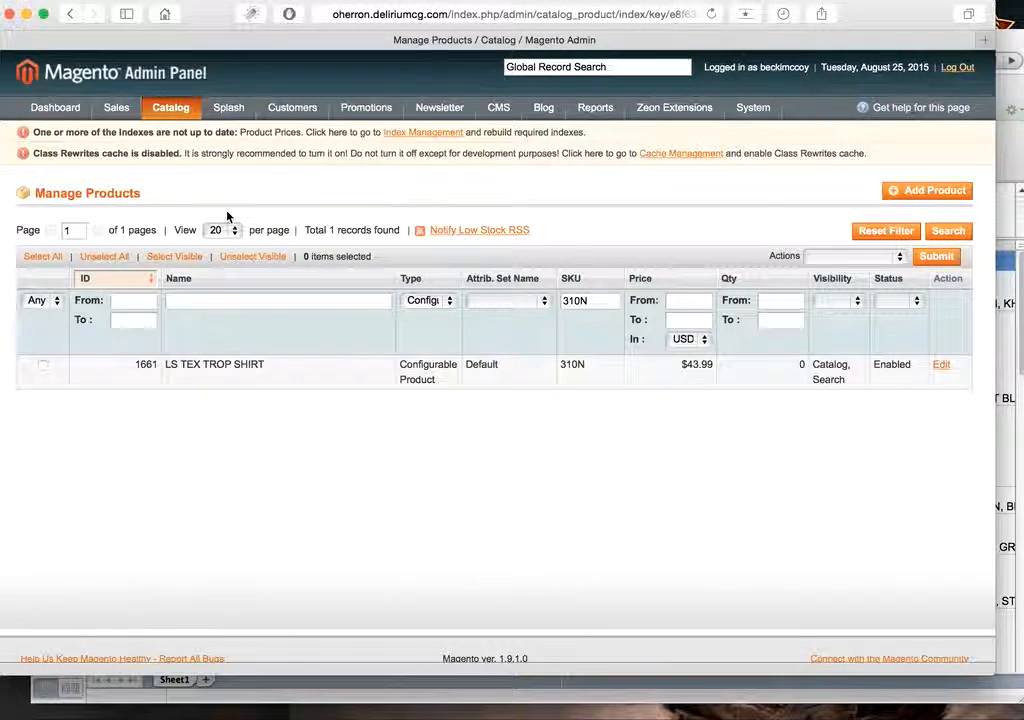